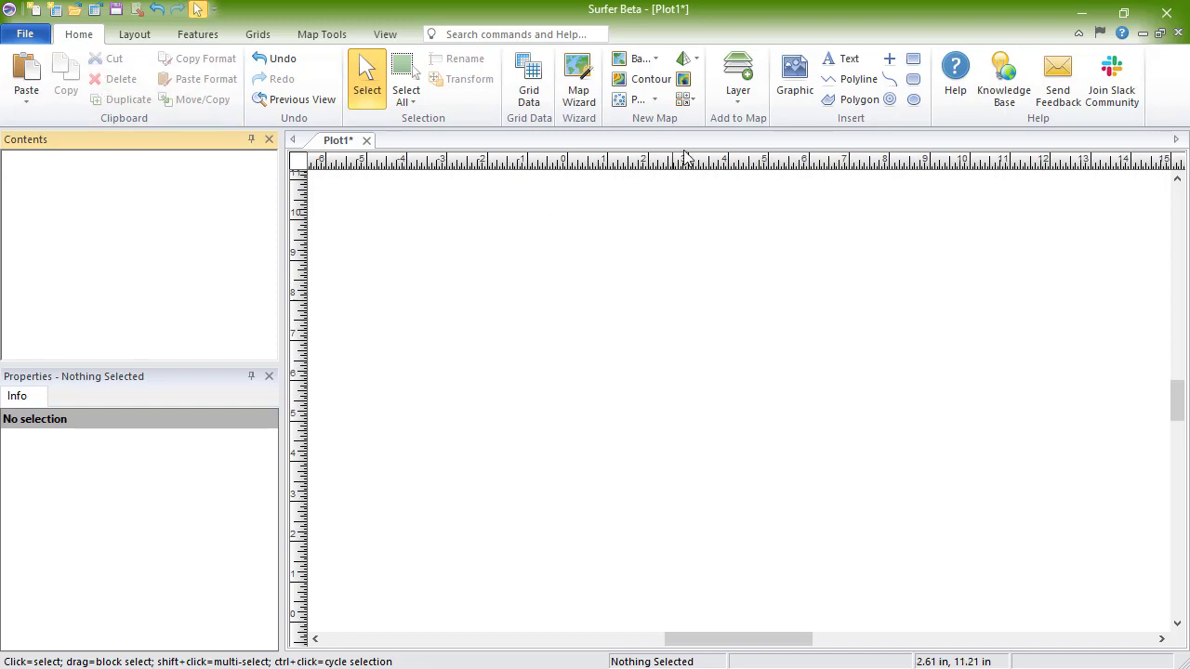
Open the Base dropdown listing Base, Base from Data, Base from Server and Empty Basemap
click(657, 59)
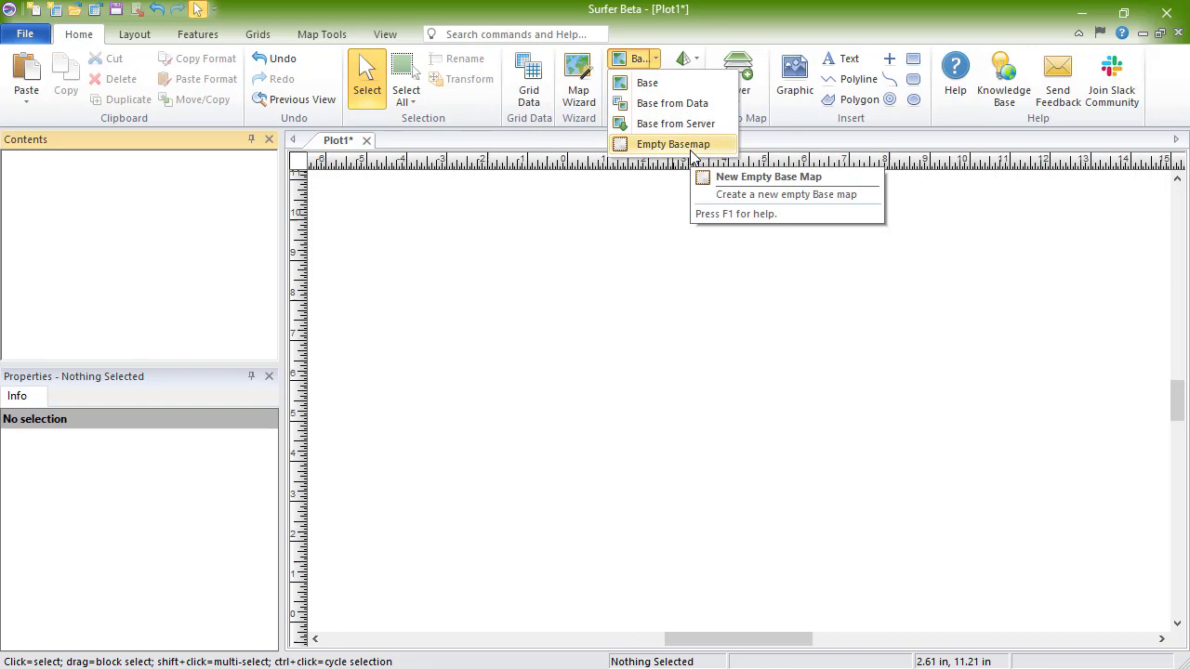
Add NH2010.gsb and NH_3DEPElevation_Hillshade.tif as base maps with default TIFF import options
click(682, 86)
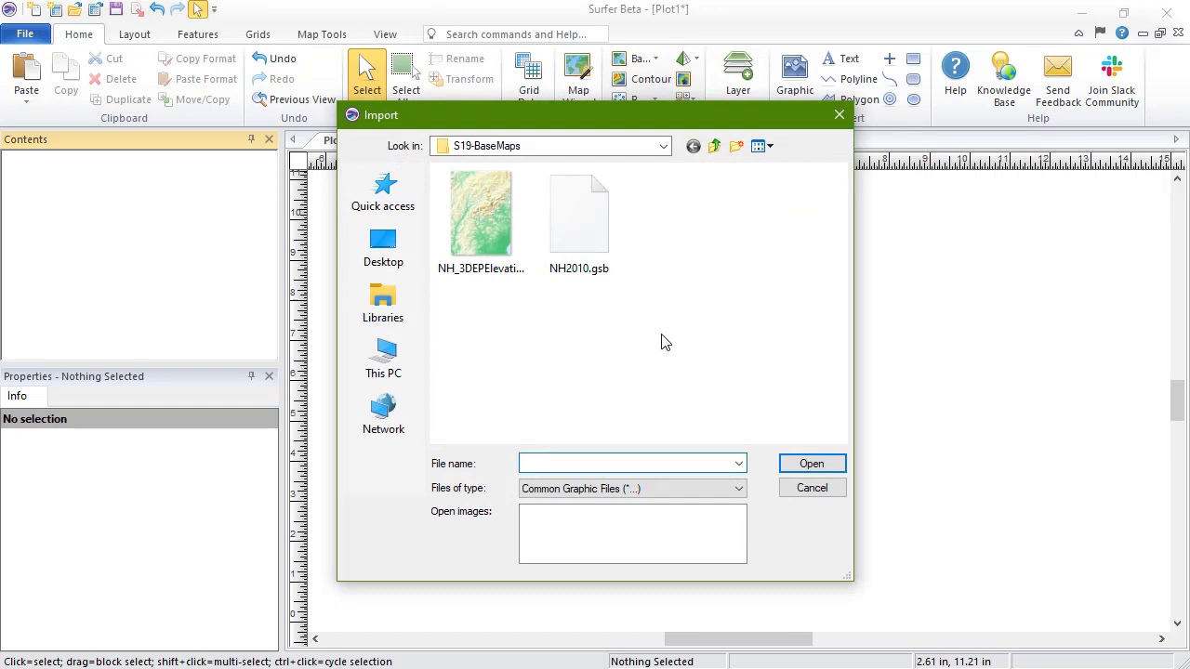
click(597, 239)
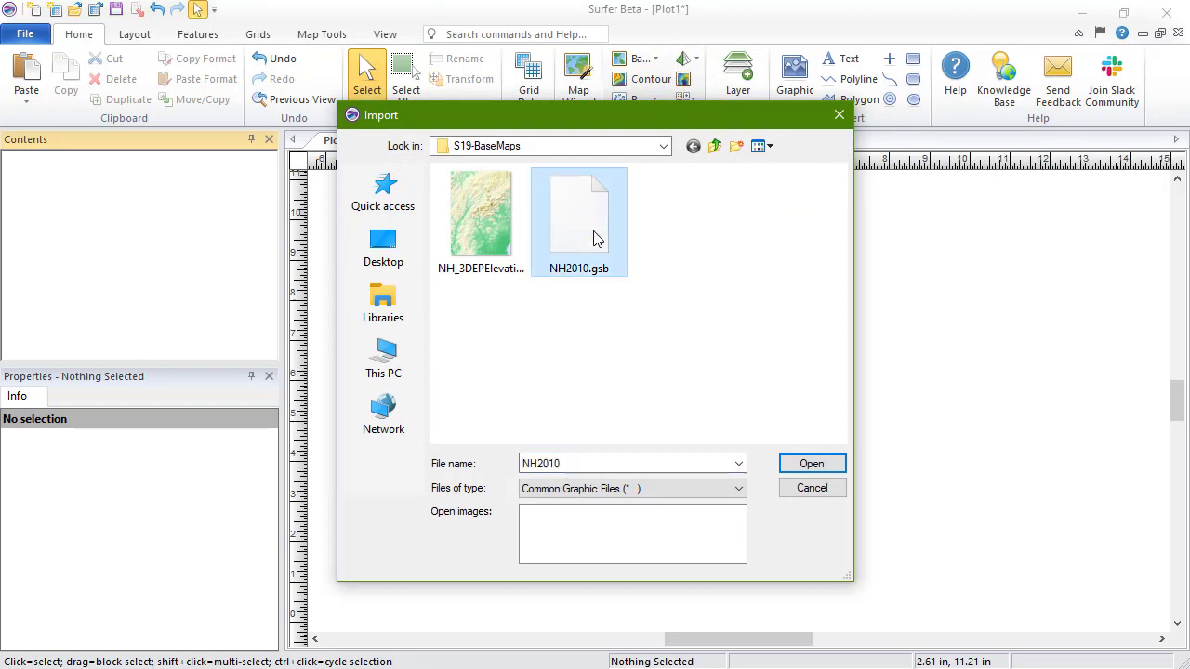
ctrl+click(485, 230)
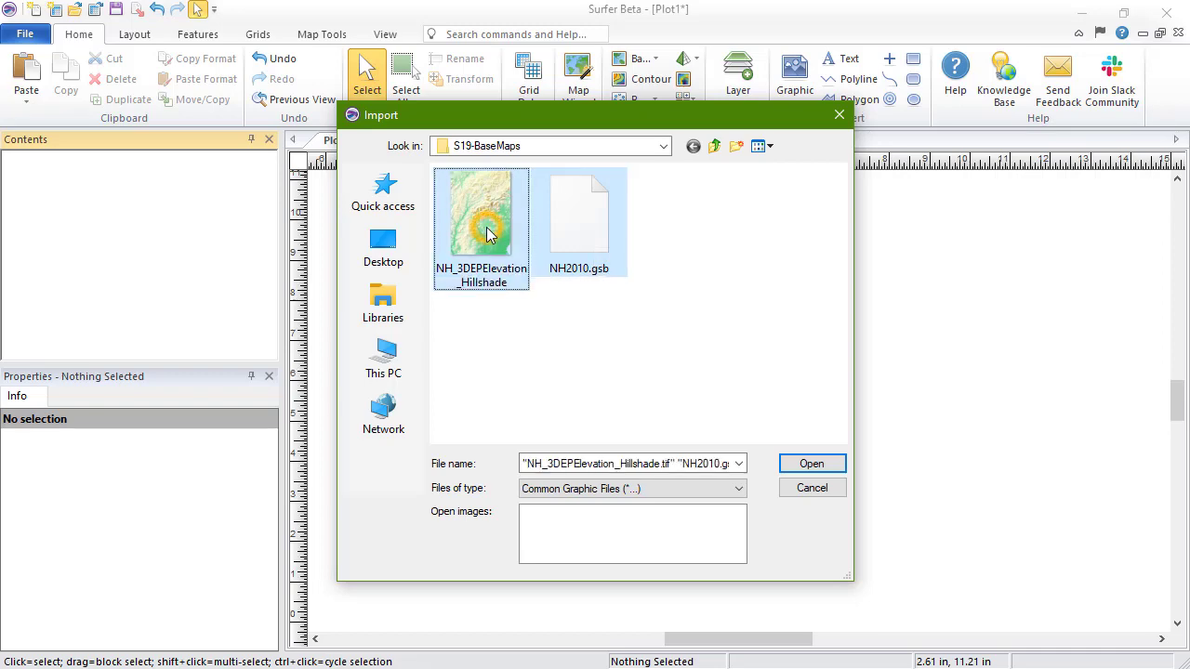
click(835, 467)
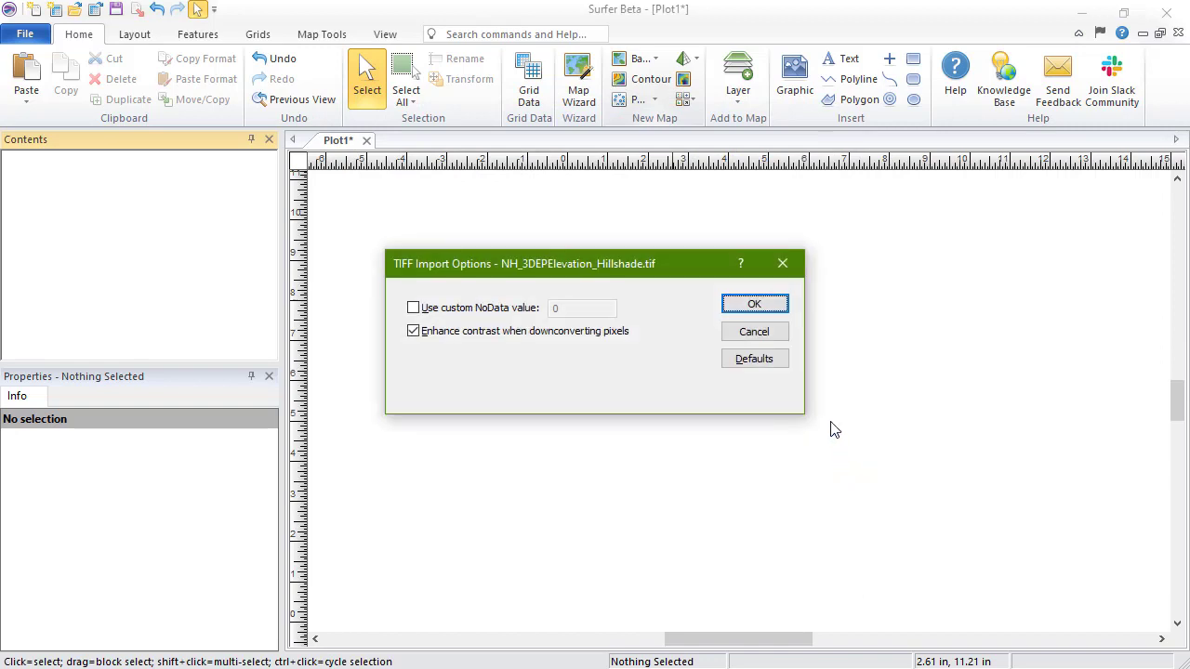
click(774, 304)
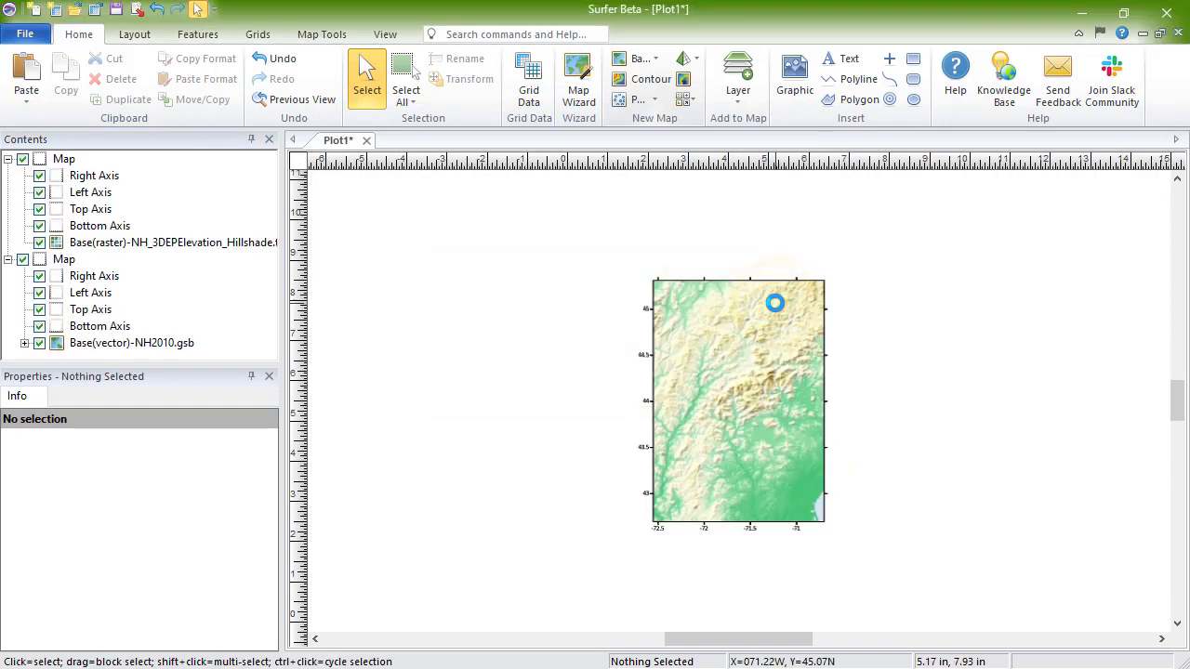
Move the hillshade map beside the county map and fit both maps in view
drag(773, 331, 577, 333)
key(ctrl+a)
key(ctrl+l)
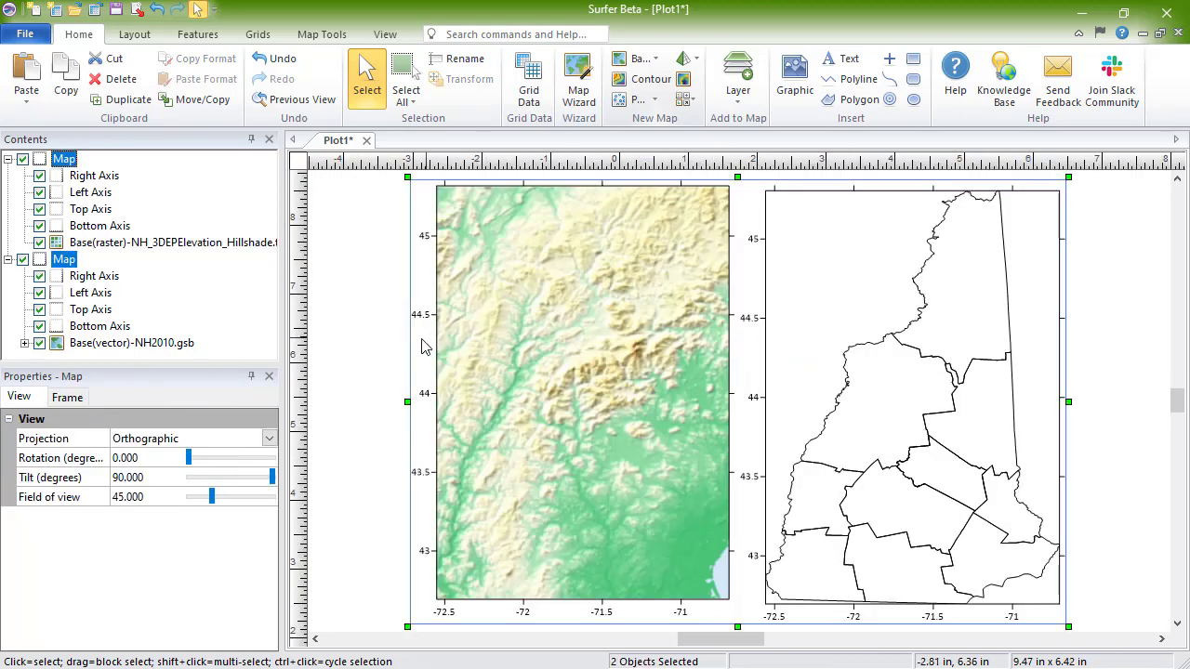
click(386, 354)
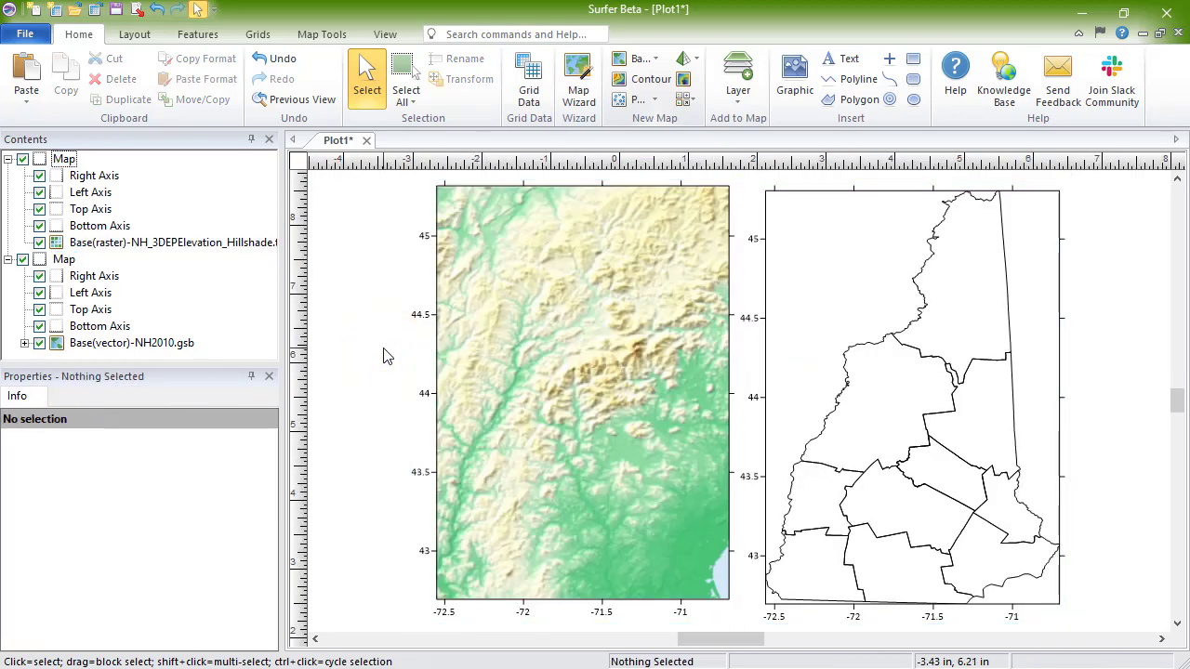
Overlay the hillshade and NH2010 county outline maps into a single map
click(42, 161)
ctrl+click(44, 262)
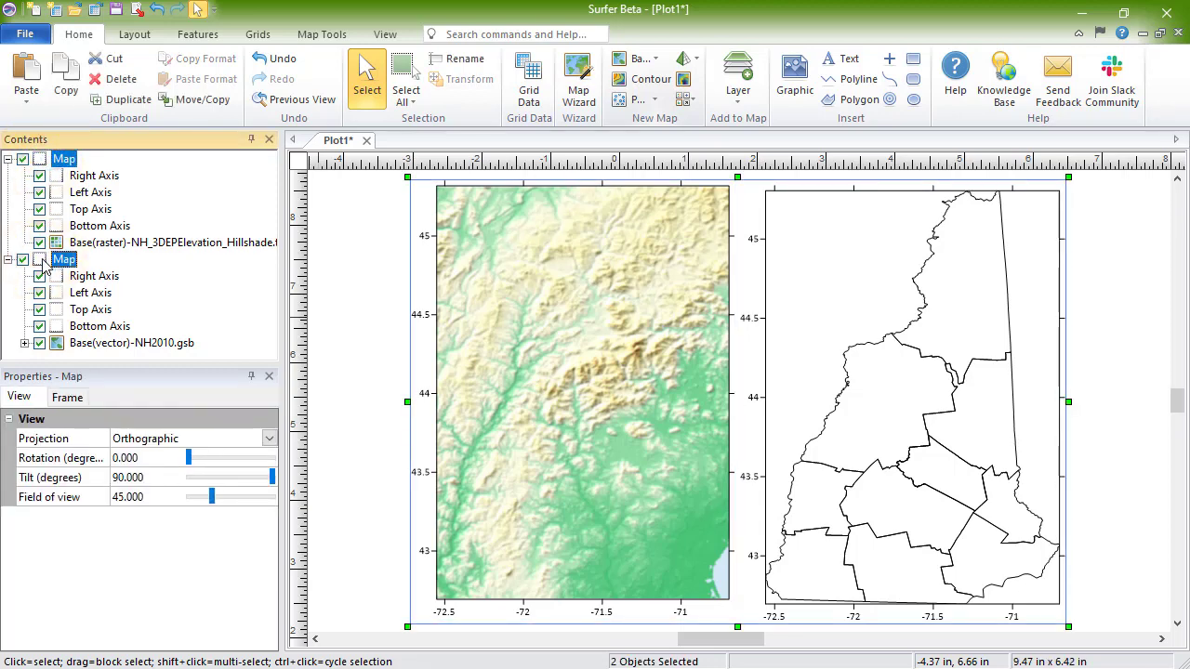
click(323, 38)
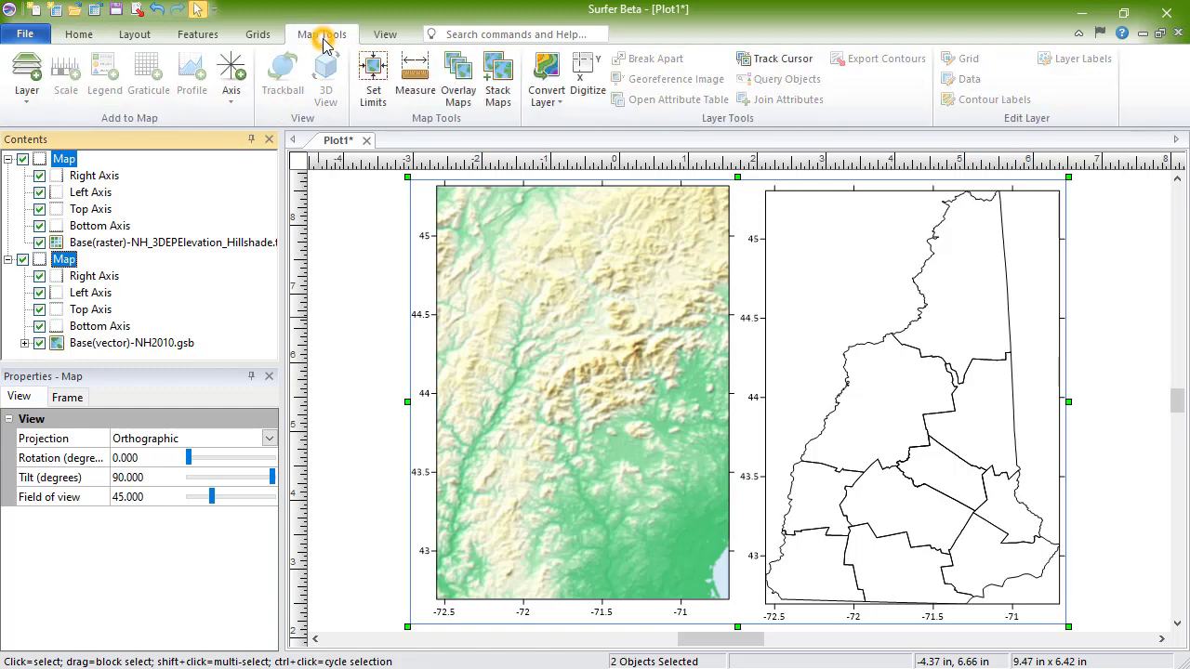
click(458, 93)
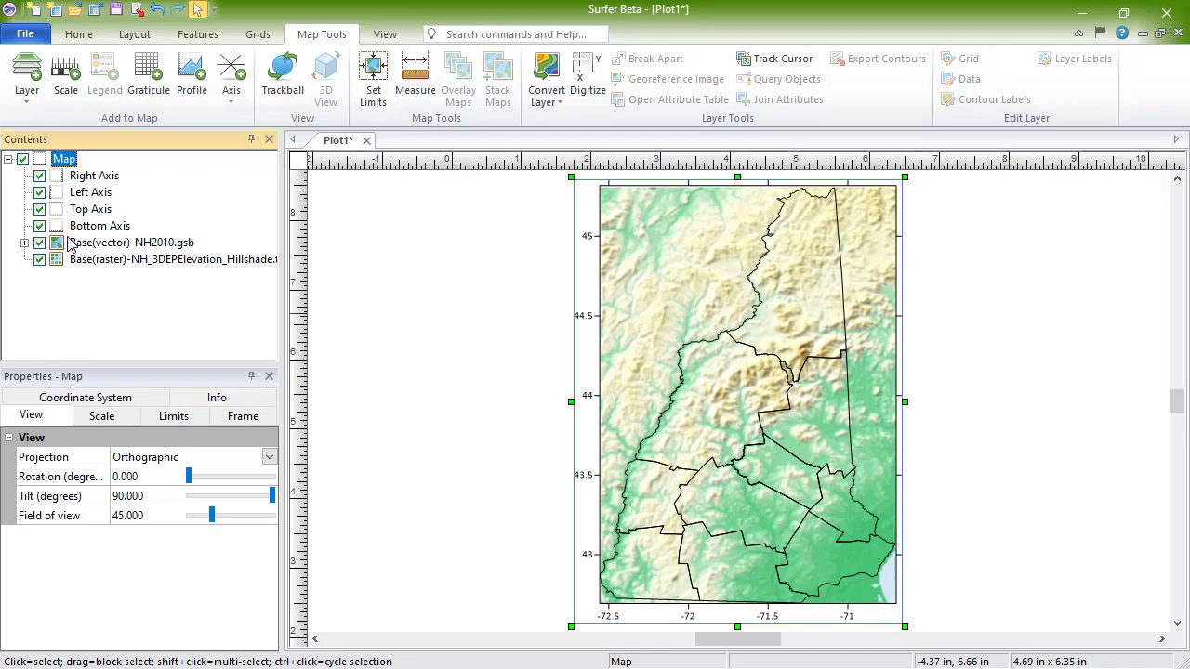
click(53, 260)
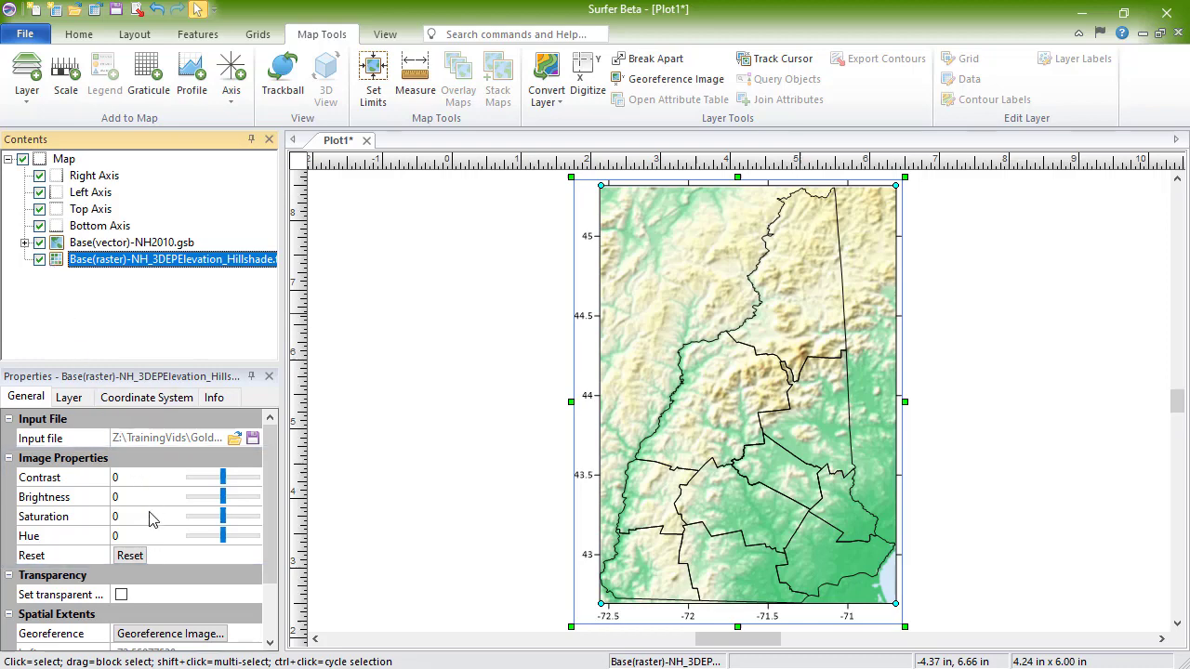
click(121, 595)
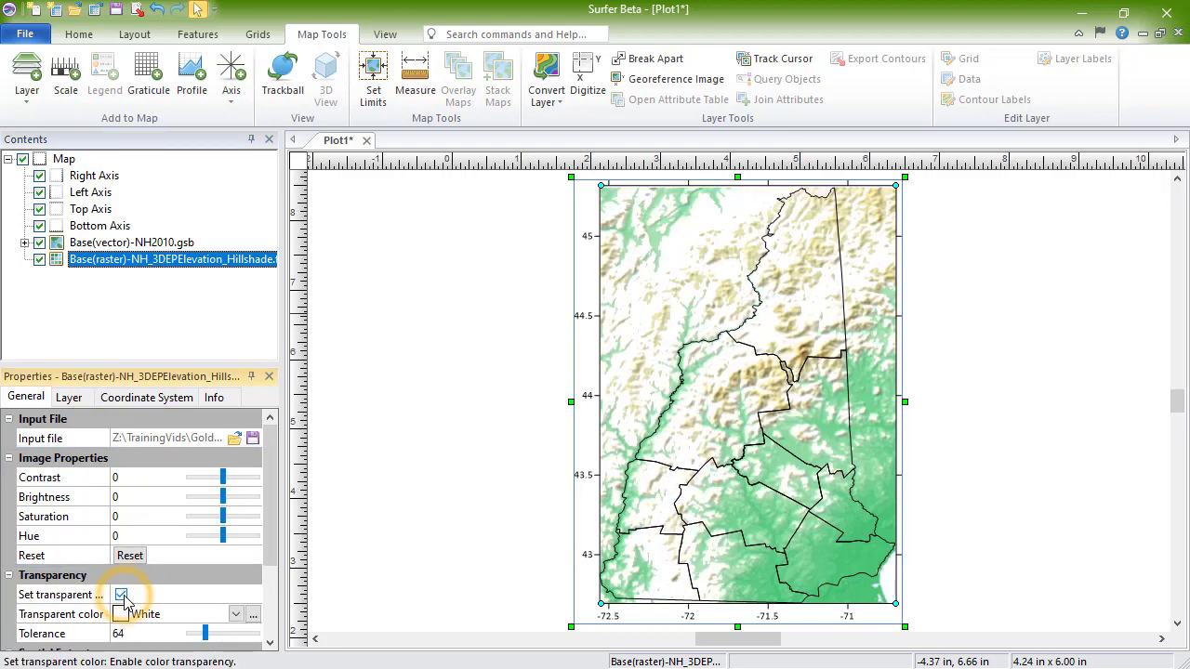
click(253, 614)
click(253, 614)
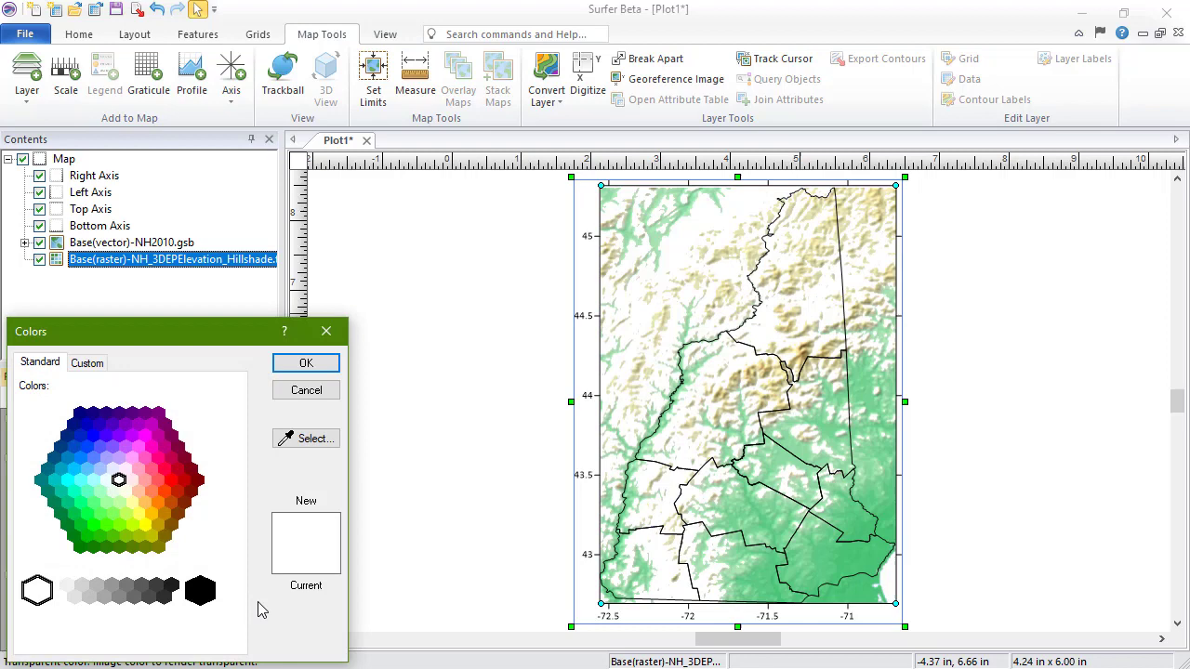
click(310, 441)
click(788, 505)
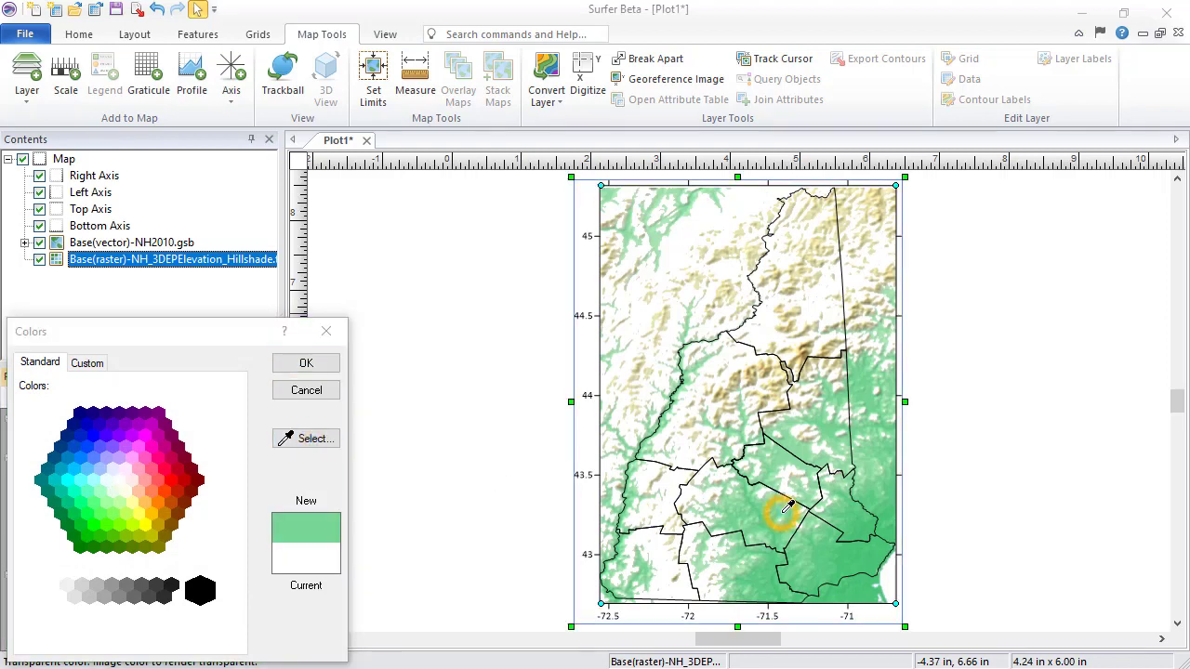
click(307, 365)
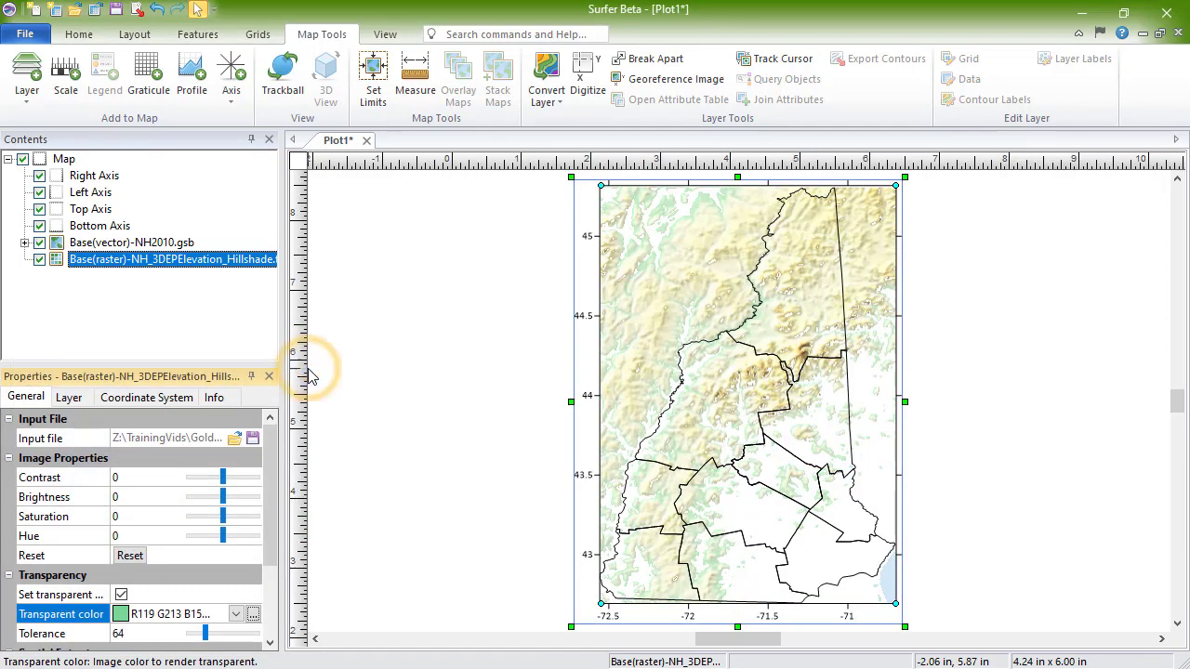
click(121, 595)
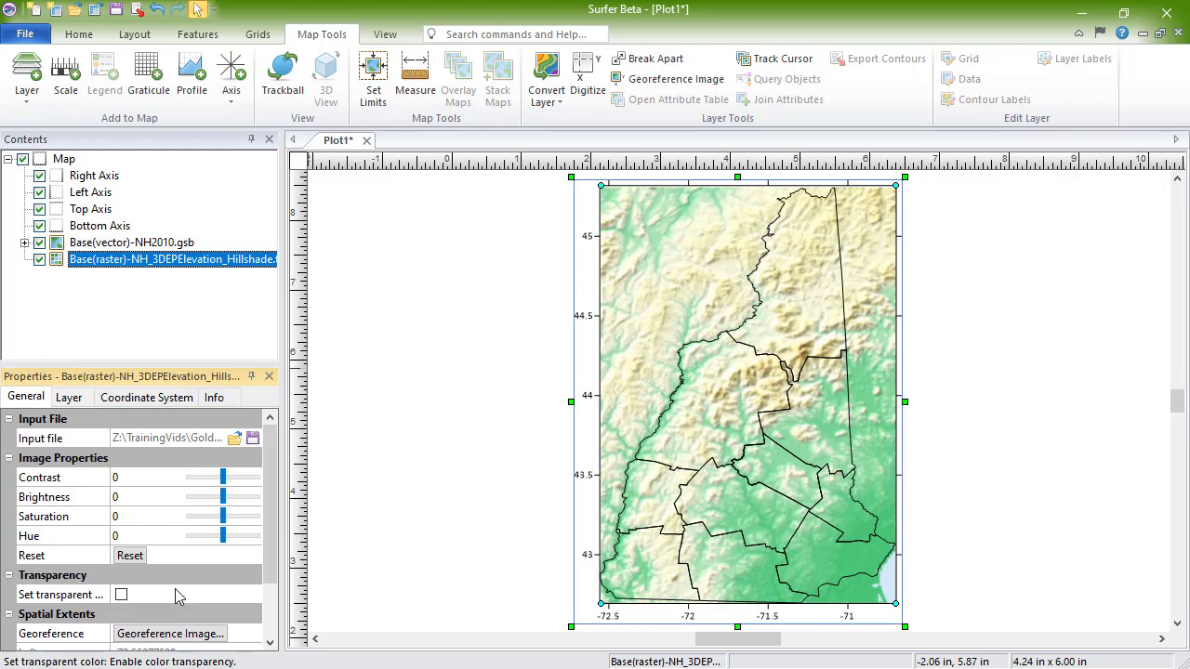
click(224, 37)
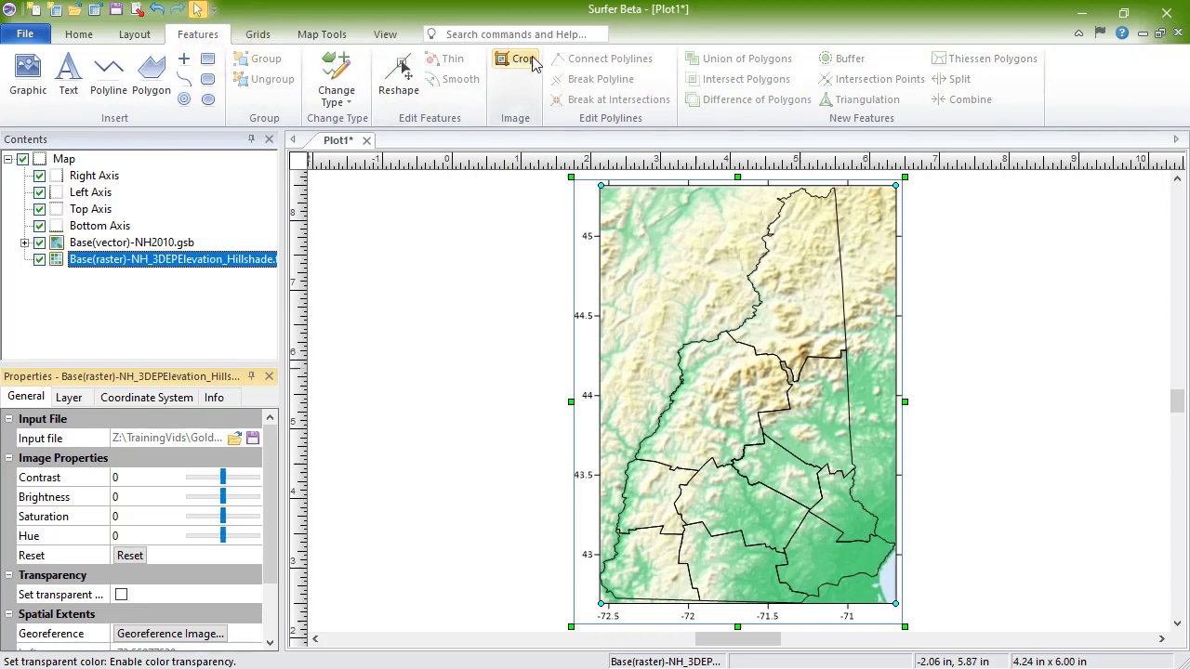
click(90, 33)
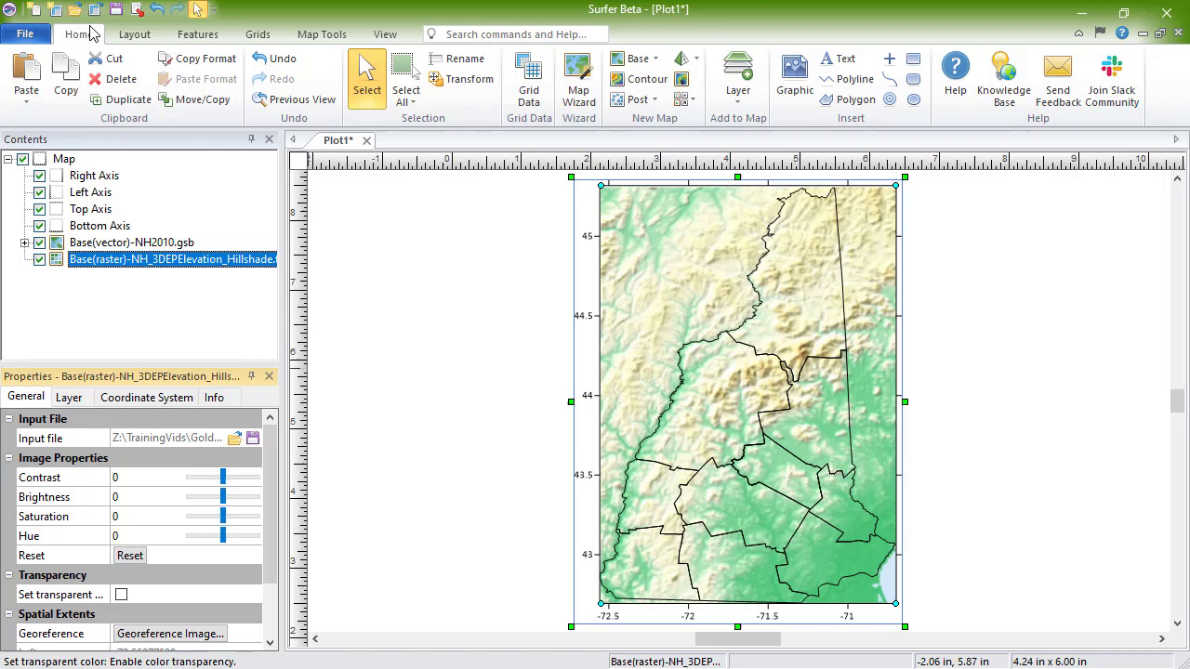
Expand the Base(vector)-NH2010.gsb layer in Contents to list its county Polygon features
click(56, 244)
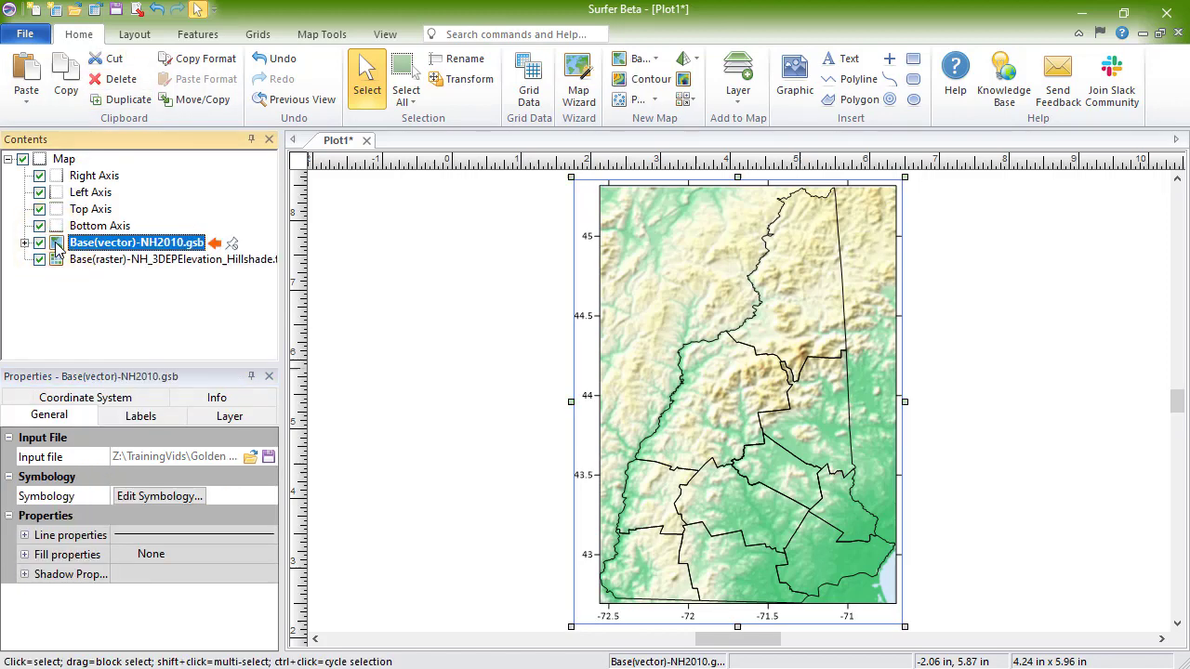
click(24, 242)
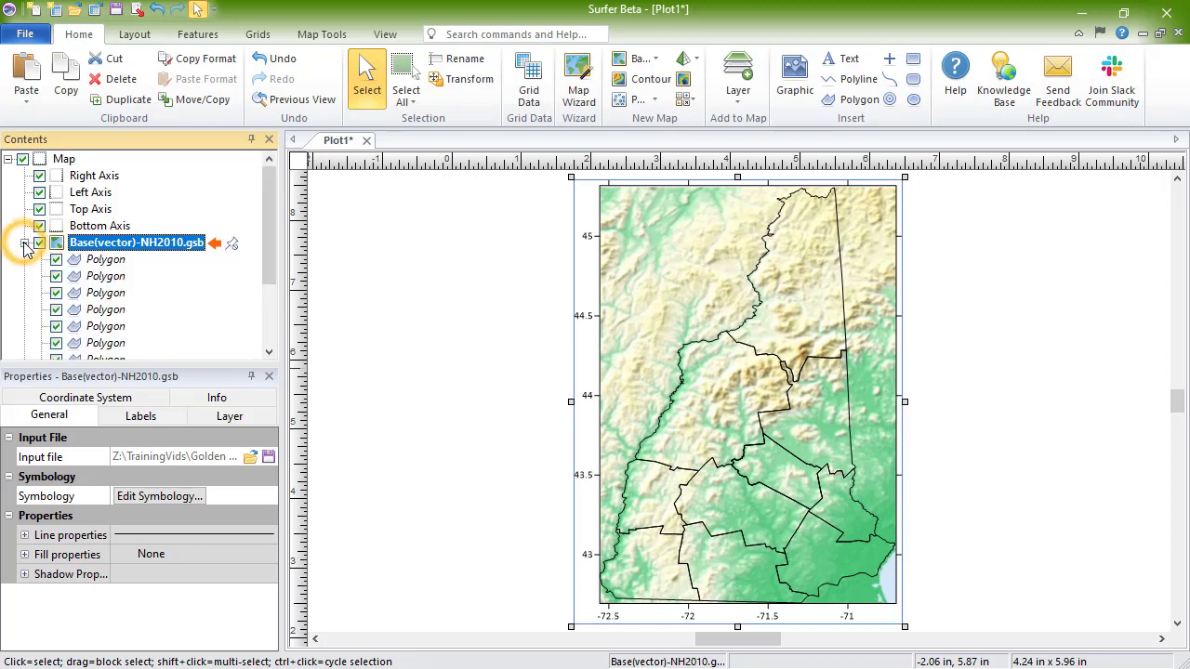
drag(264, 265, 269, 320)
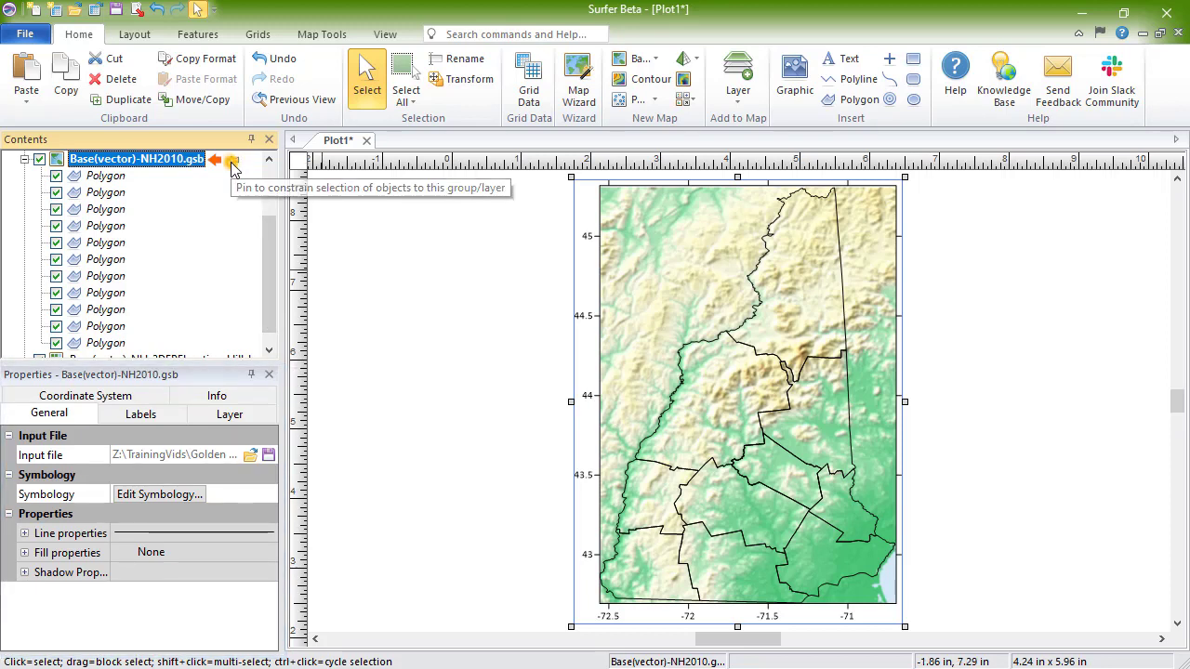
click(232, 163)
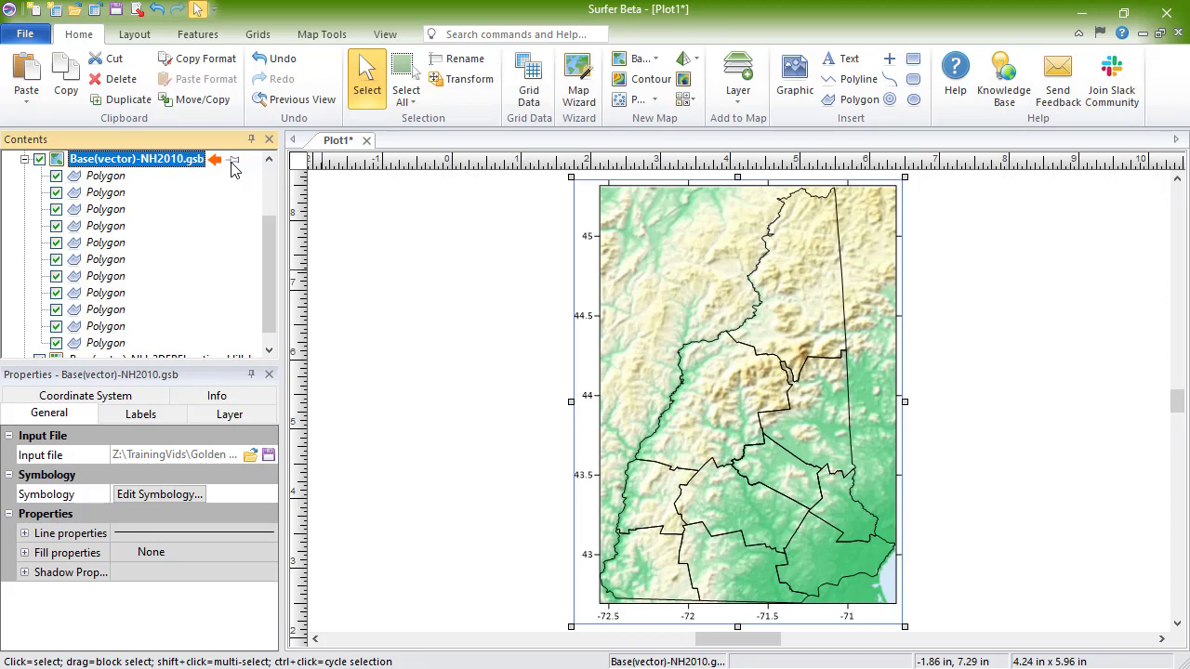
click(233, 164)
click(84, 415)
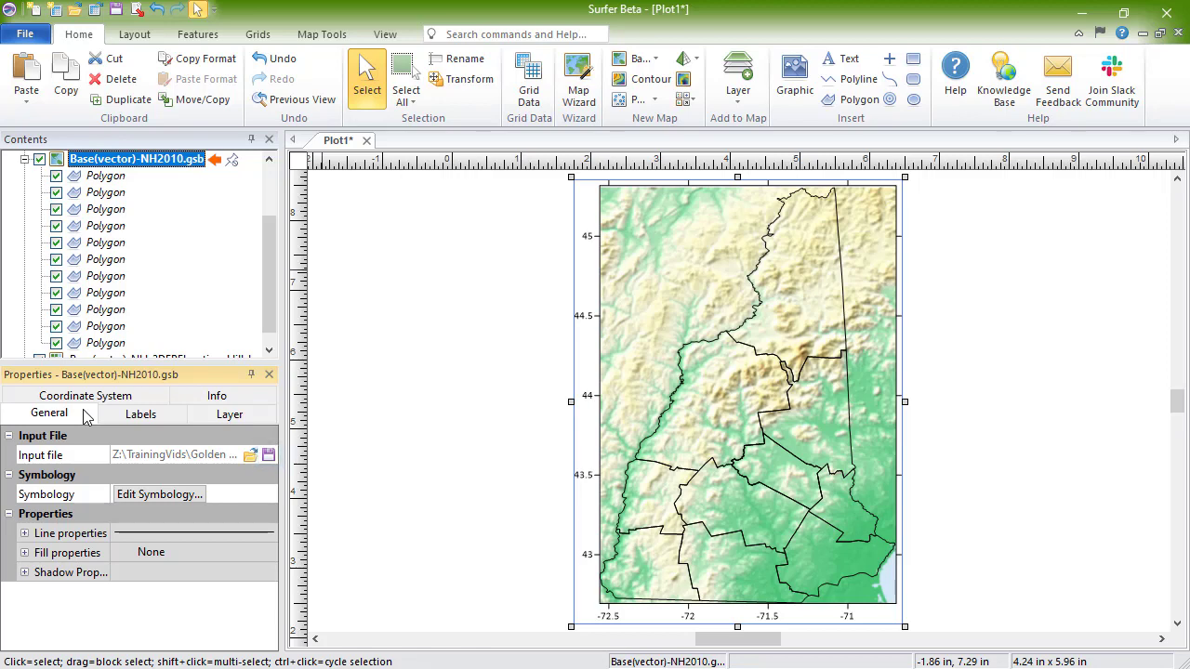
Check the county layer's symbology settings and leave the fill at None
click(198, 496)
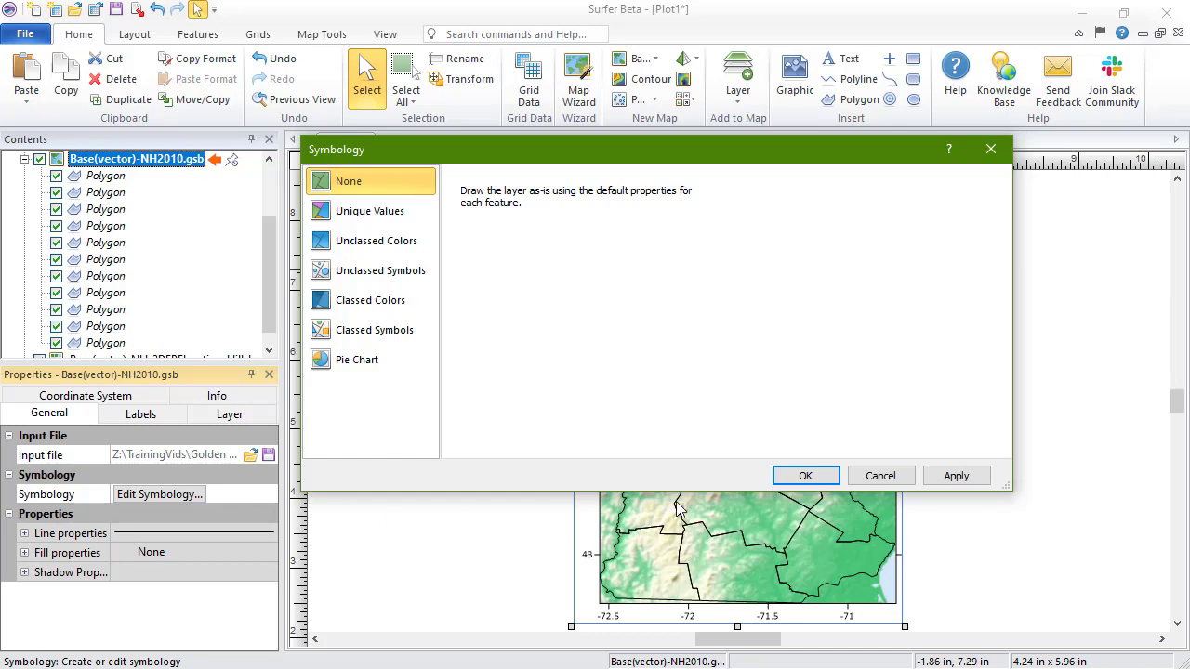
click(892, 475)
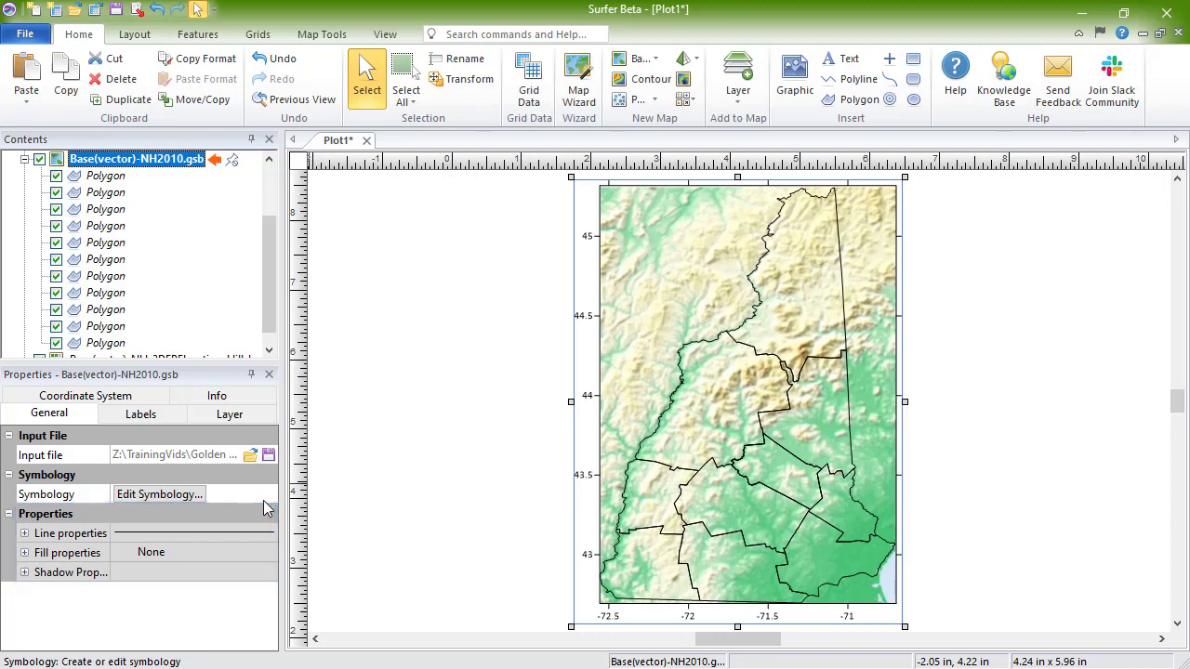
Make the county boundary lines Ruby Red and 0.02 in wide
click(25, 533)
click(236, 572)
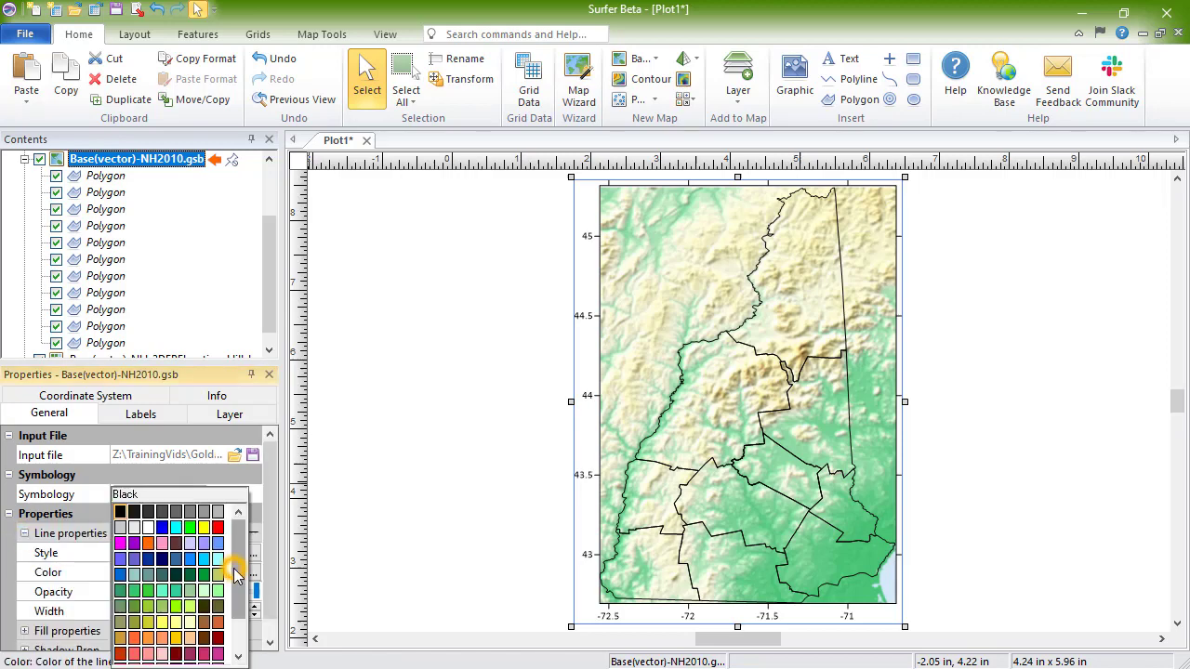
click(220, 638)
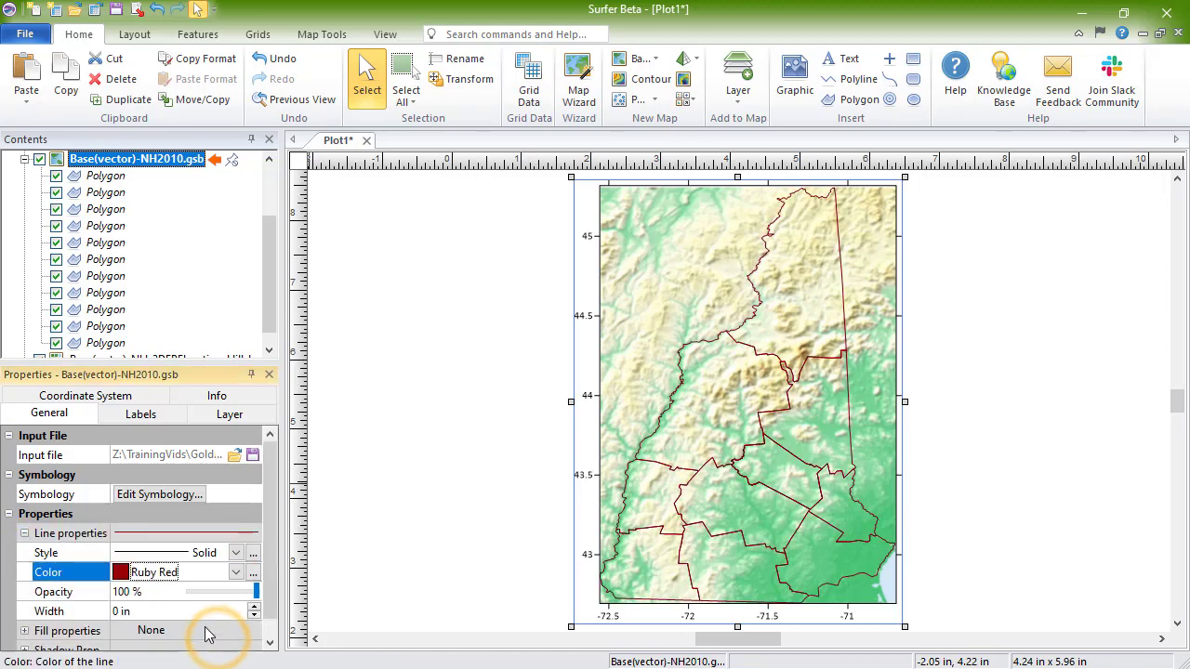
click(255, 609)
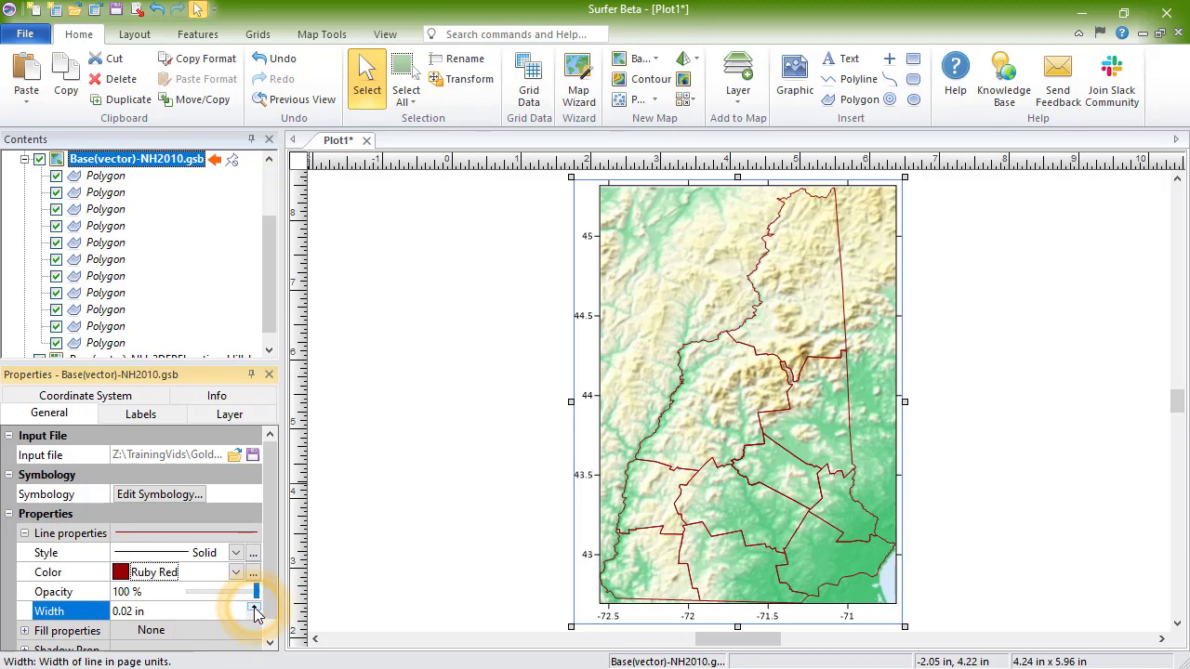
Set the county layer's label source to [Template]
click(179, 412)
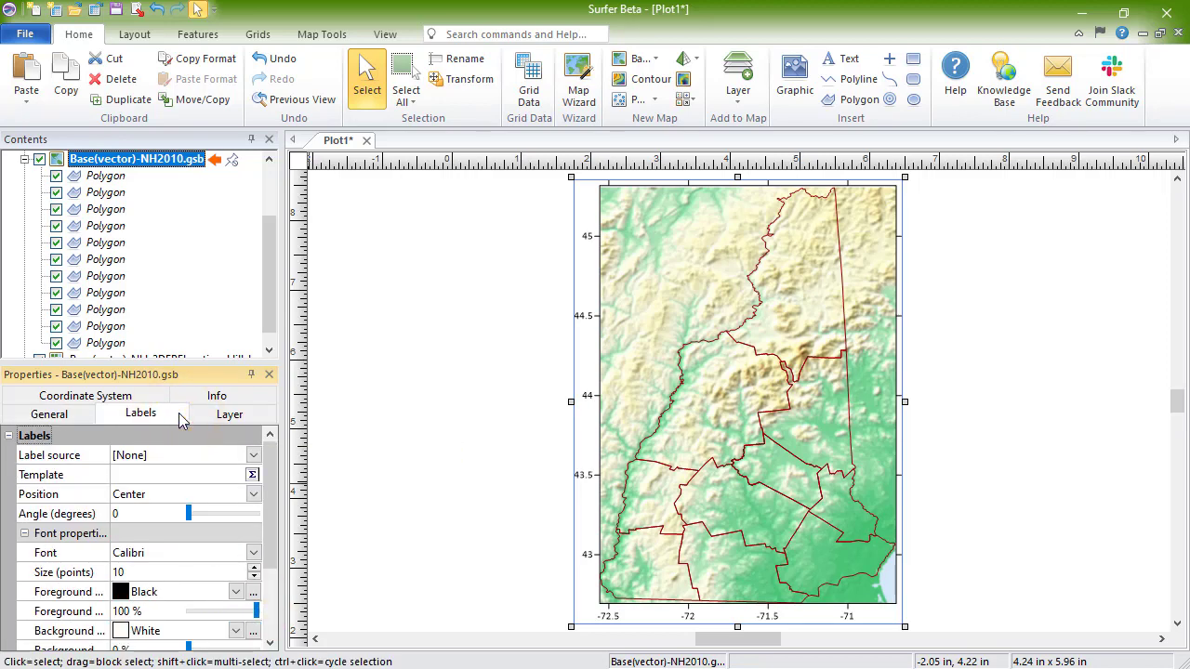
click(178, 413)
click(254, 456)
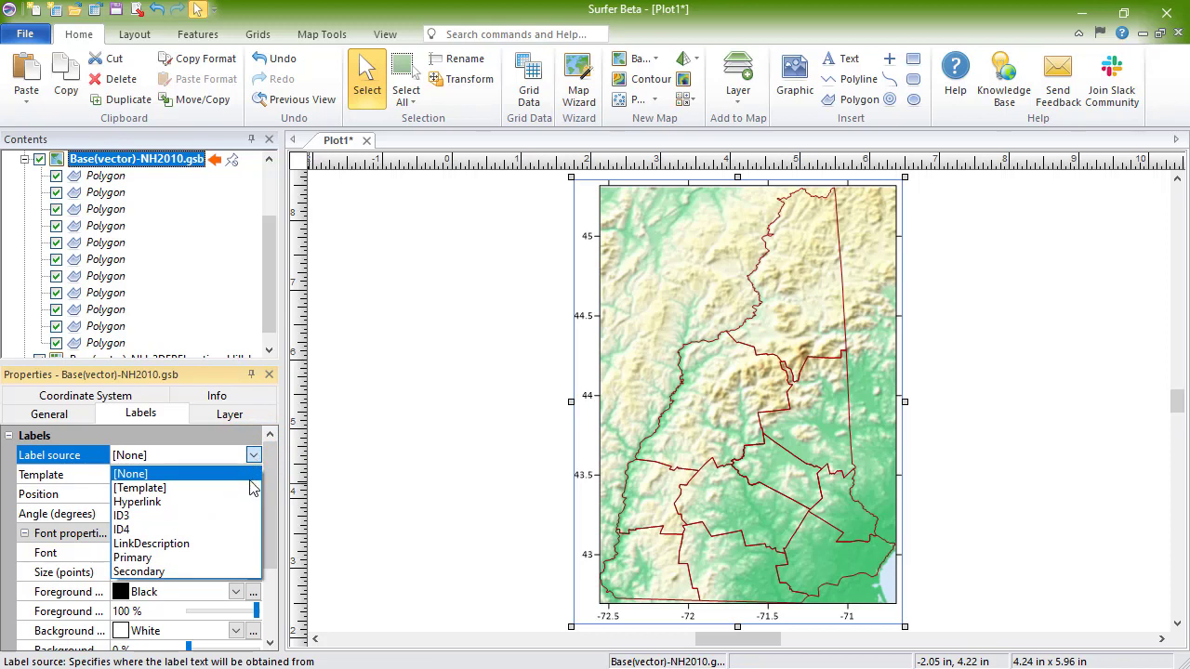
click(253, 487)
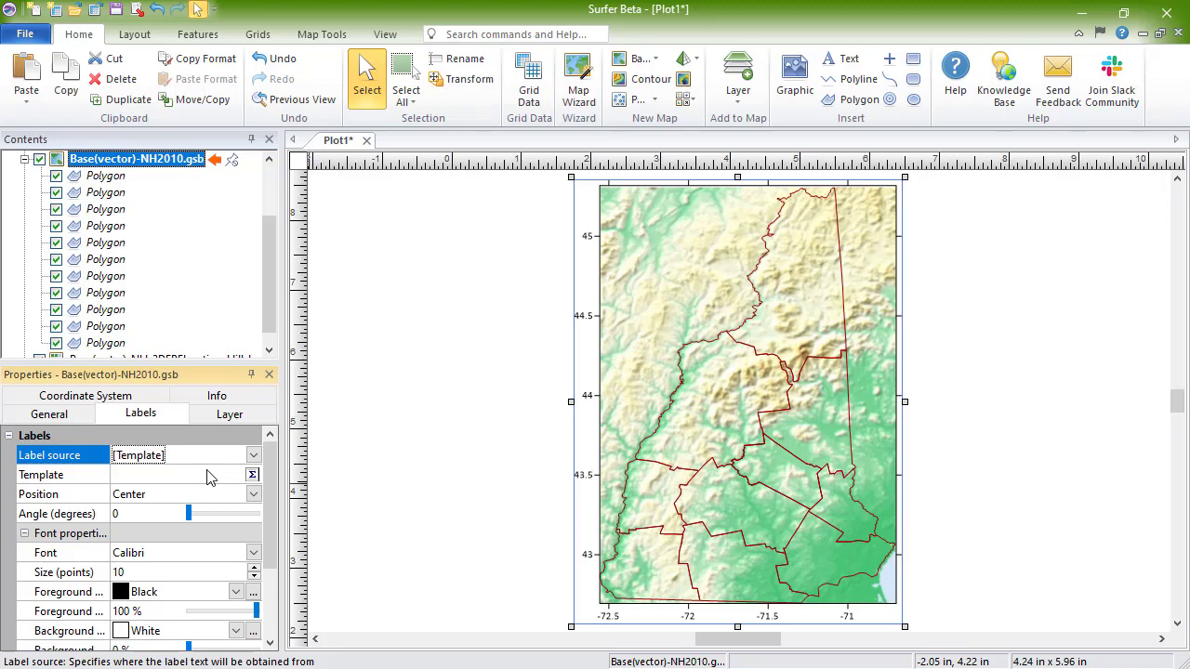
Enter the label template '[Secondary]' above 'FIPS: [Primary]' on two lines
click(252, 475)
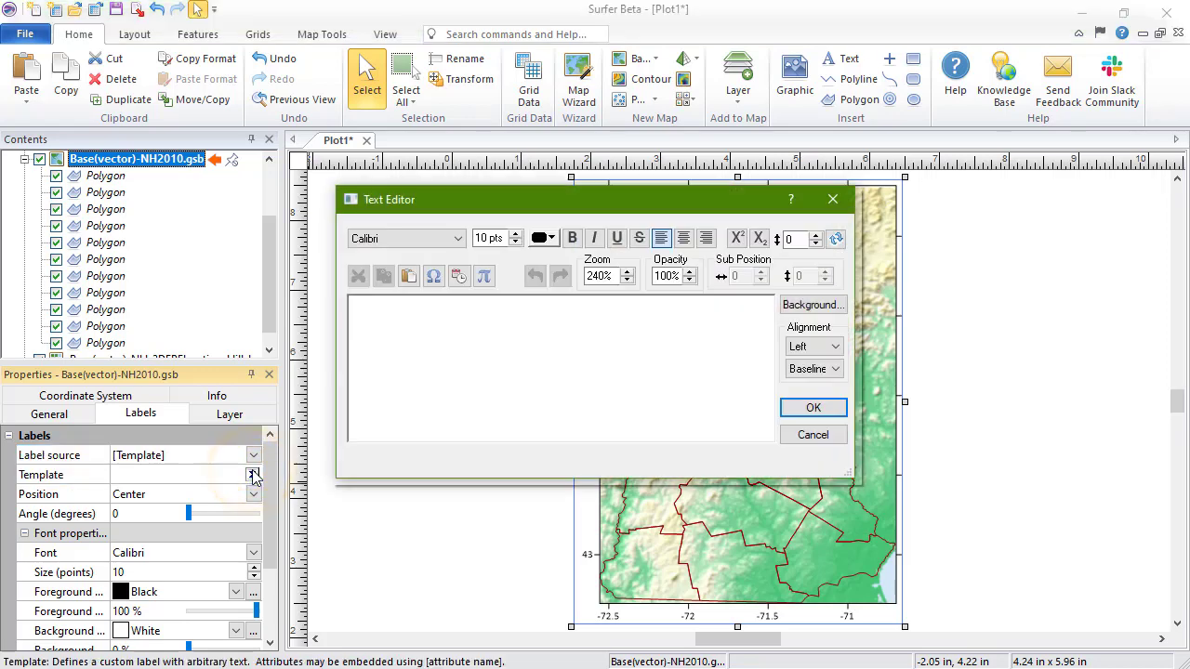
text([Secondary])
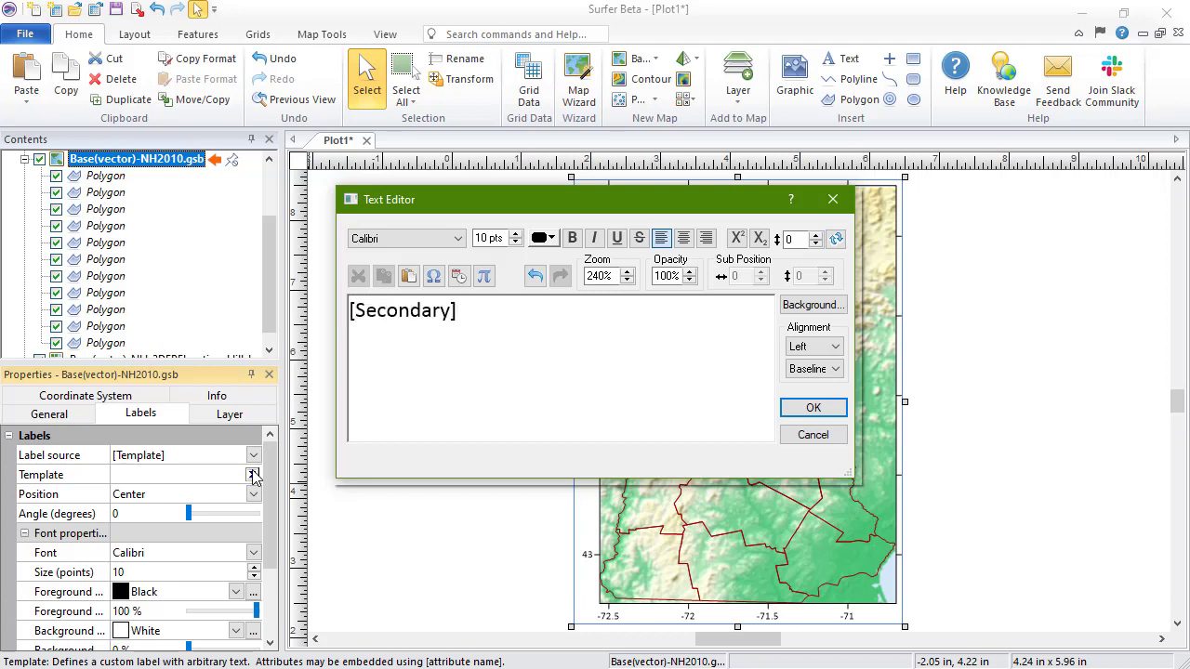
key(Return)
text(FIPS: [Primary])
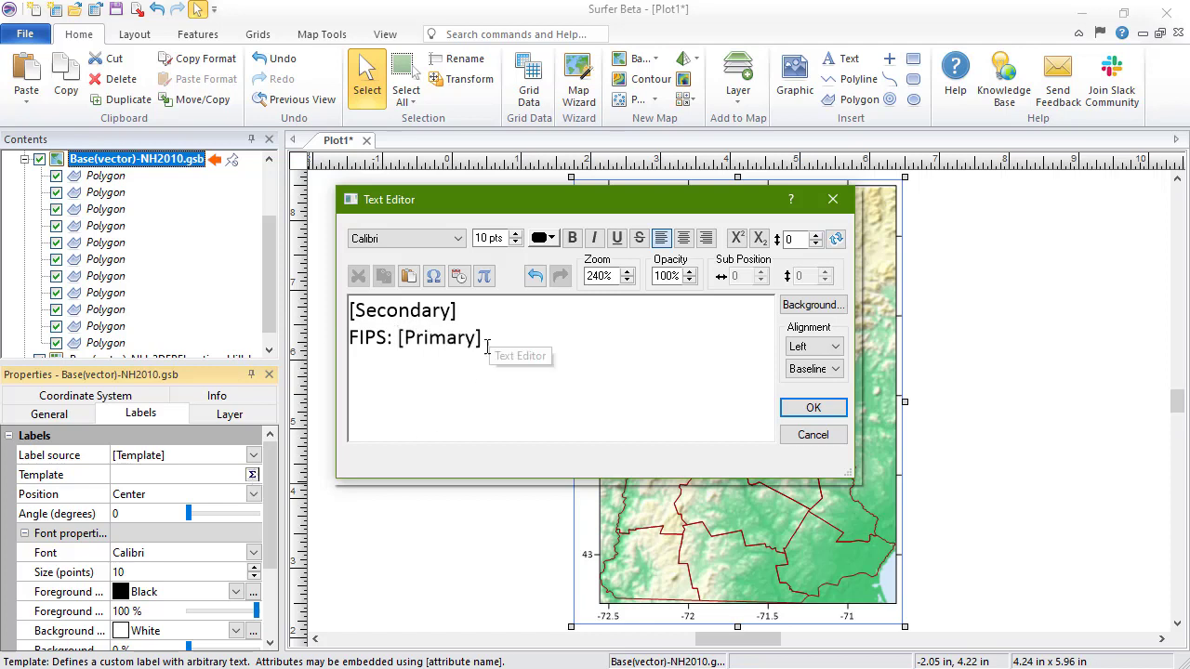
Centre both template lines, make the FIPS line 8 pt italic, and apply it
drag(486, 347, 349, 308)
click(685, 238)
triple_click(518, 337)
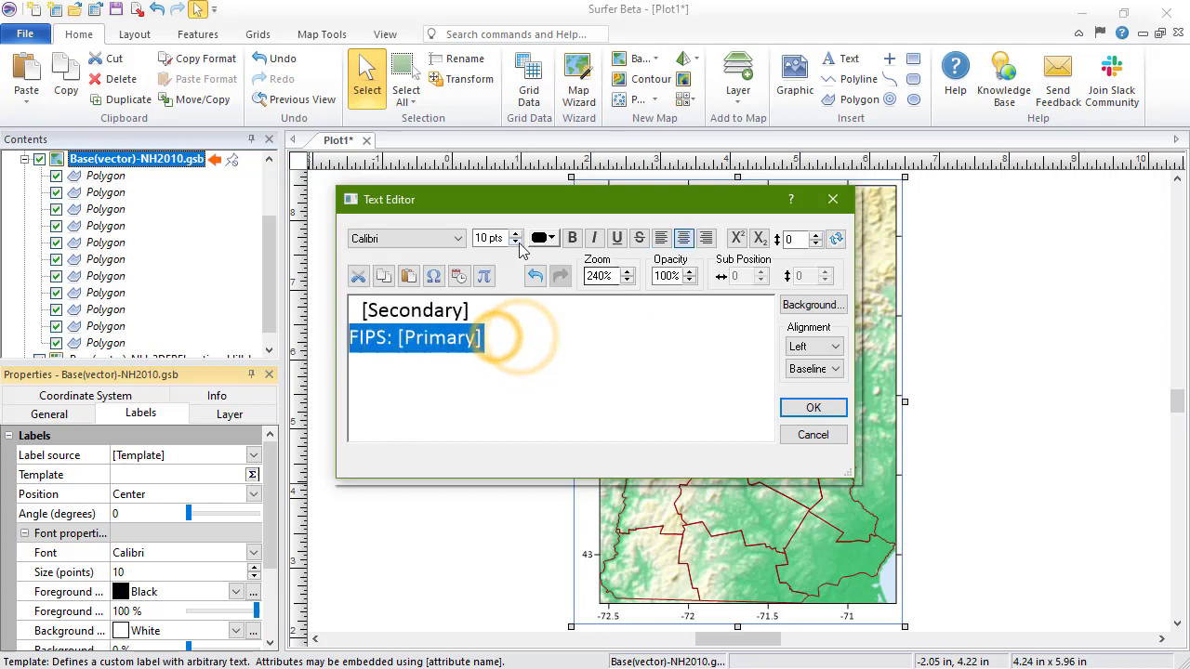
click(515, 243)
click(515, 243)
click(595, 238)
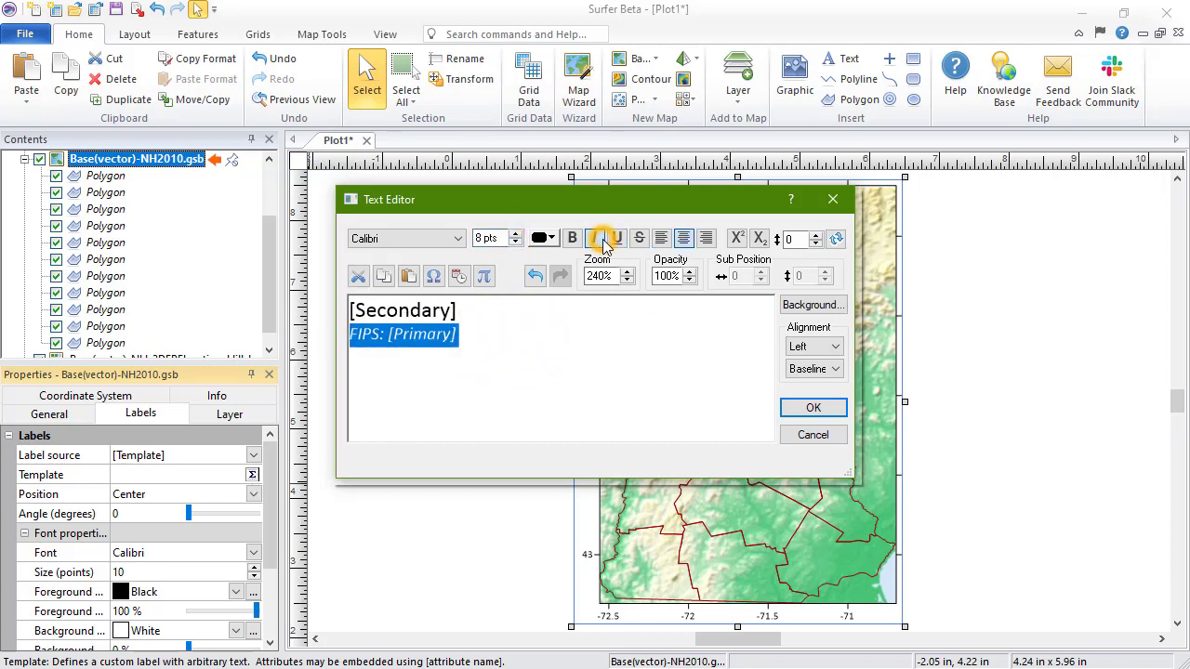
click(814, 409)
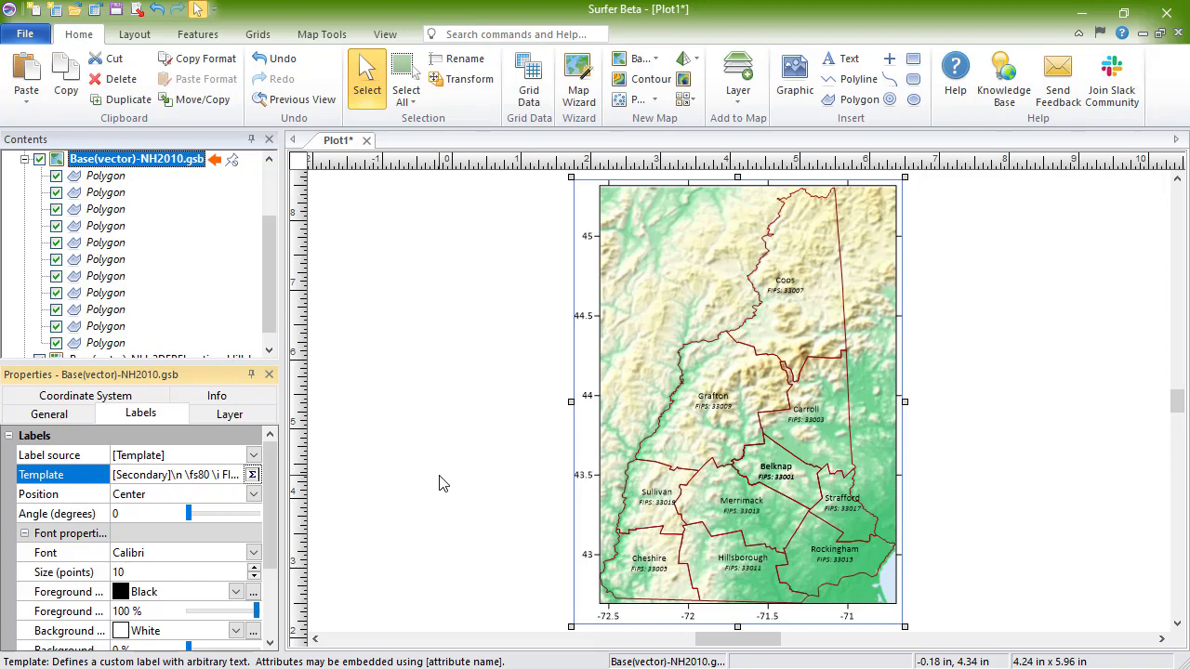
Keep the county labels centred with a 0° rotation angle
click(253, 495)
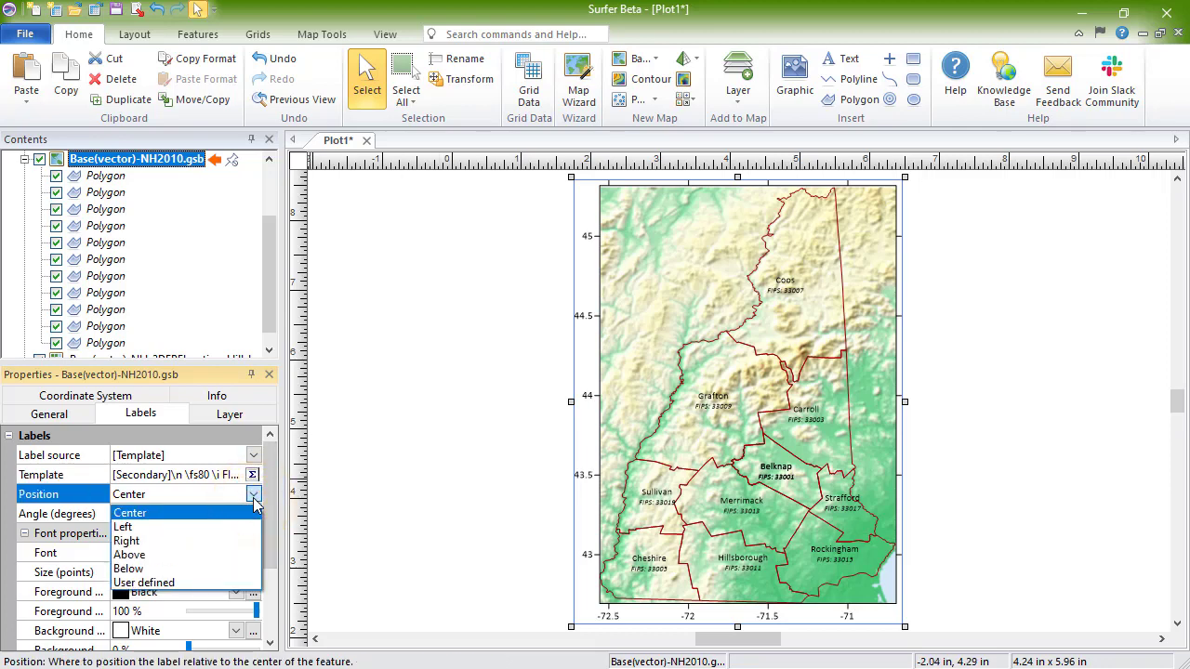
click(254, 501)
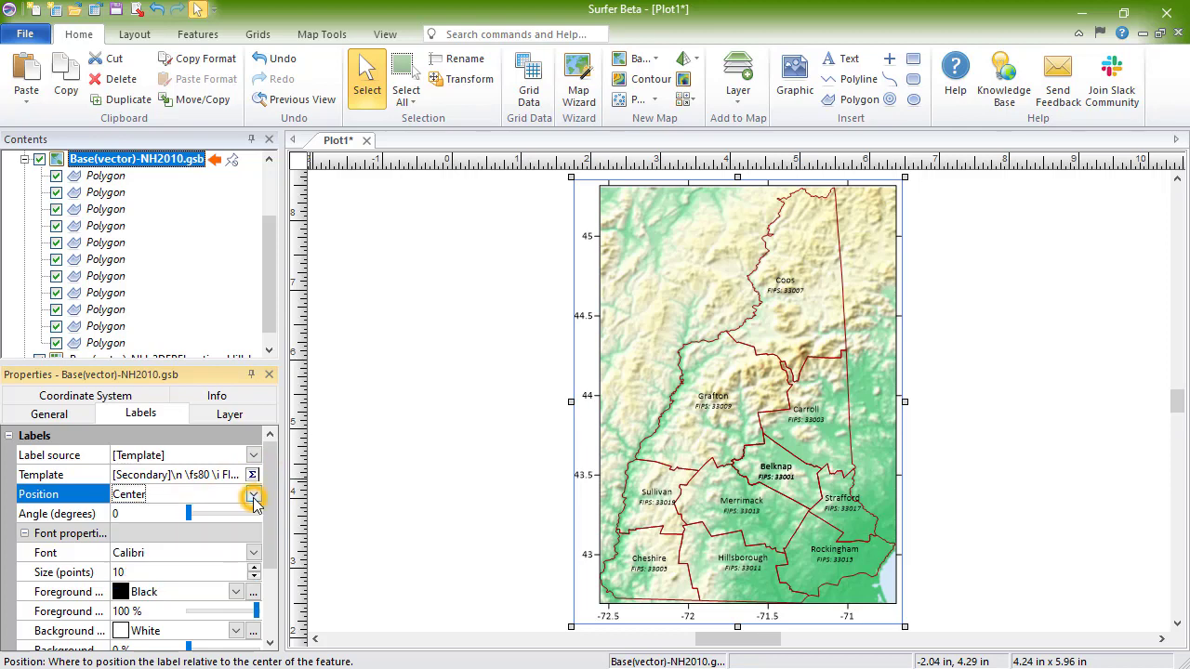
click(189, 518)
mouse_move(189, 519)
mouse_down()
mouse_move(228, 514)
mouse_move(189, 516)
mouse_up()
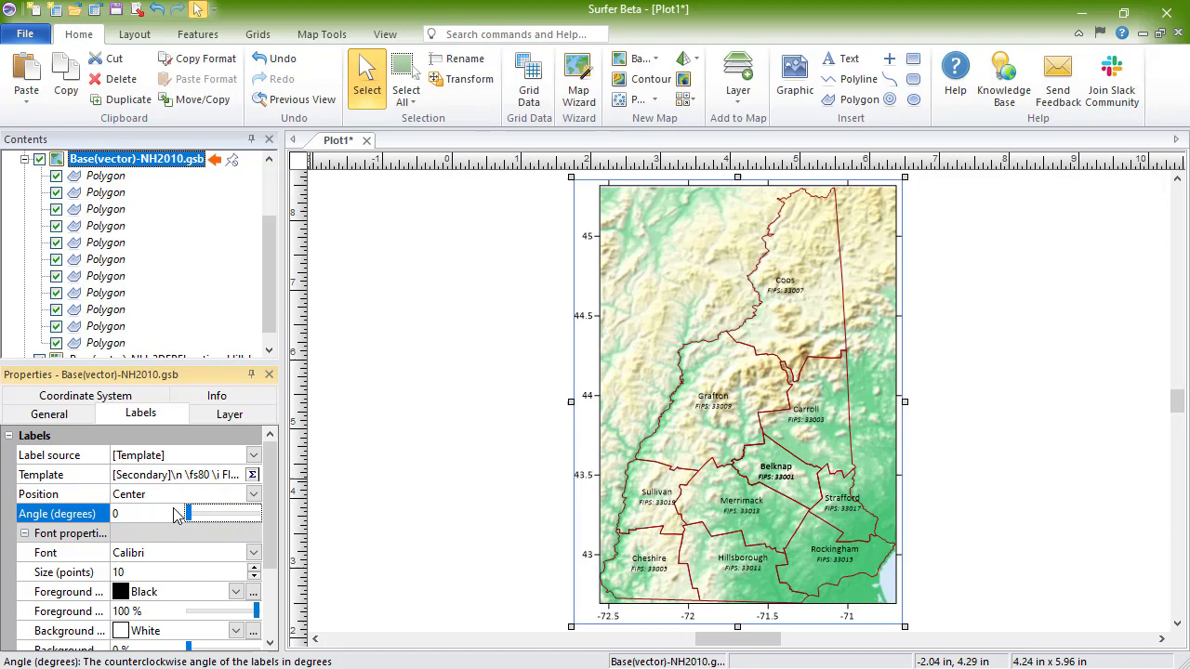
drag(267, 535, 272, 590)
click(234, 497)
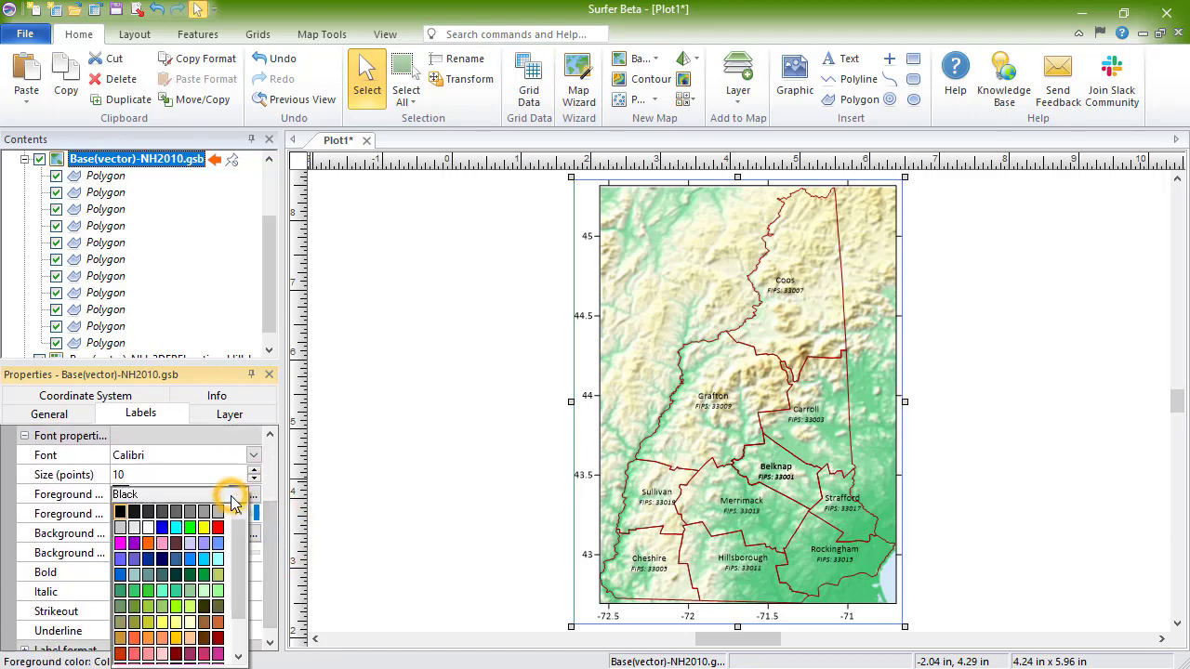
Colour the county labels Deep Navy Blue and nudge the Strafford label down and right
click(162, 559)
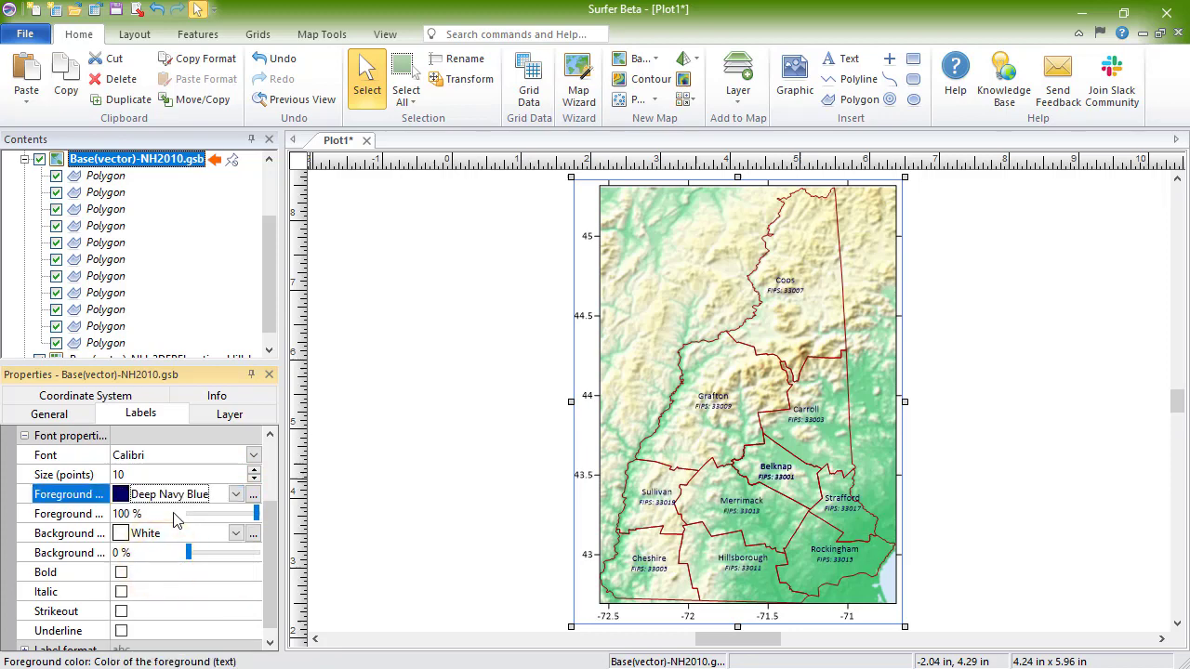
click(342, 36)
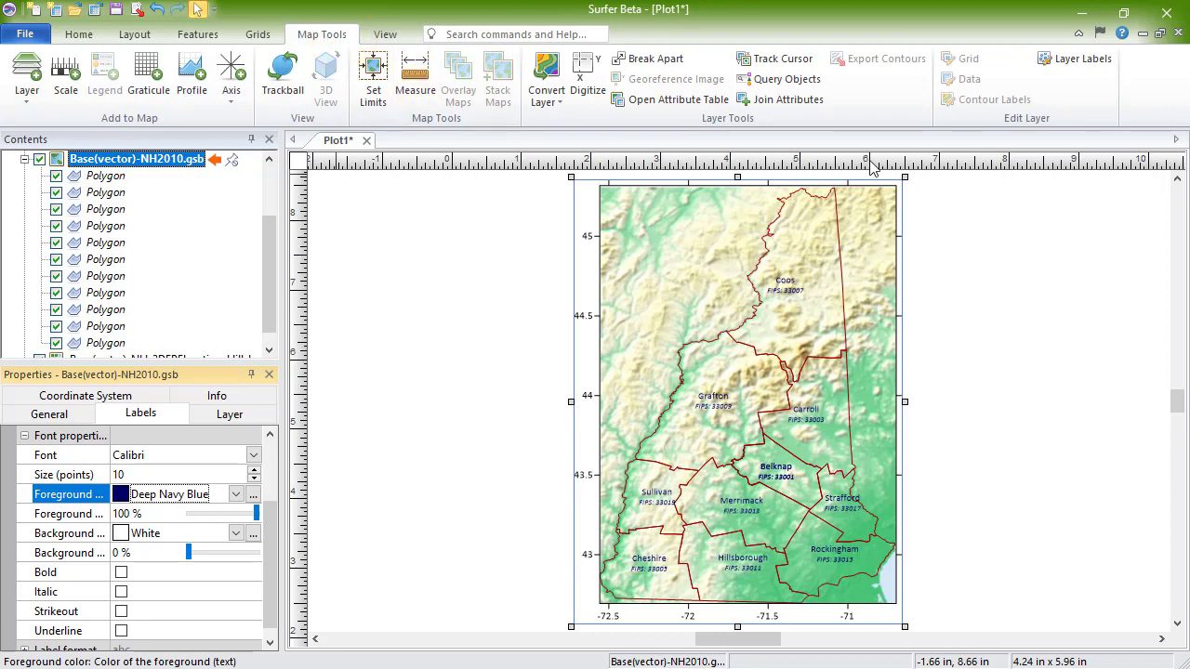
click(1088, 58)
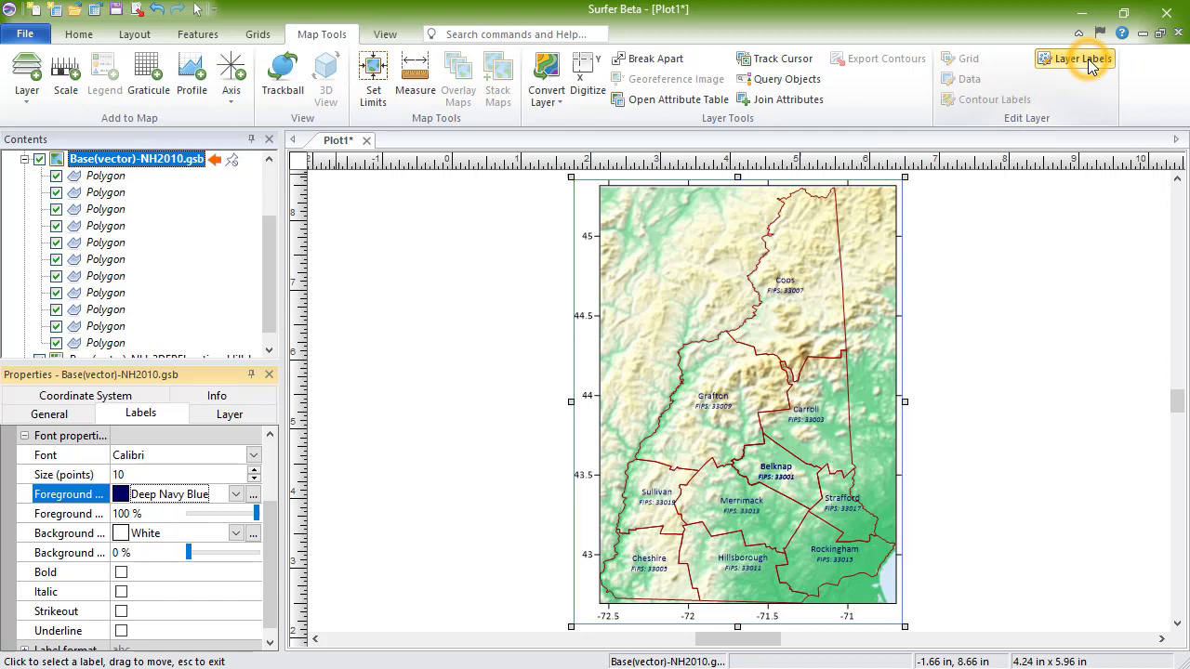
click(844, 519)
drag(845, 526, 848, 536)
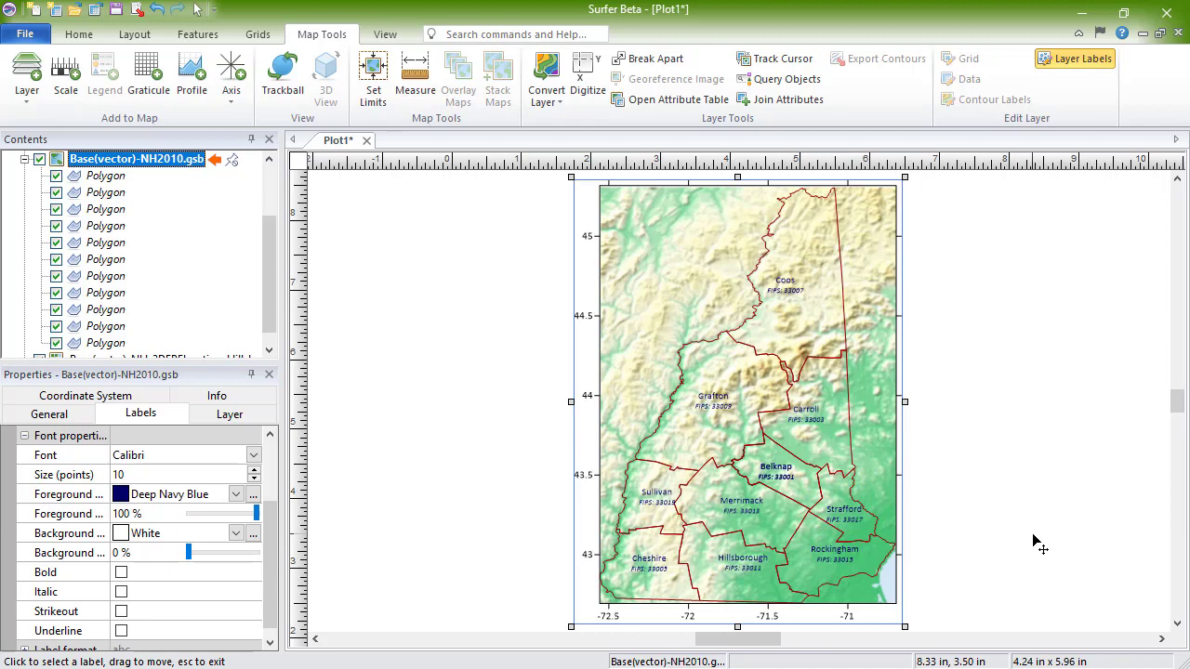
key(Escape)
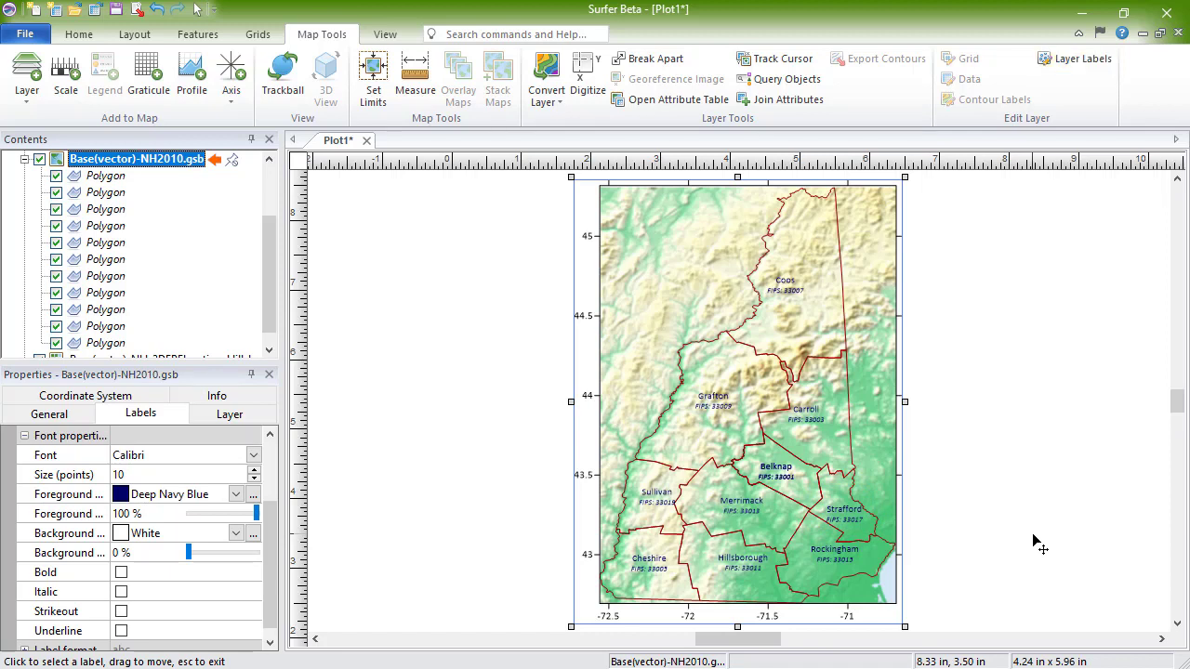
Keep the county layer at 100% opacity and view its World Geodetic System 1984 coordinate system
click(247, 420)
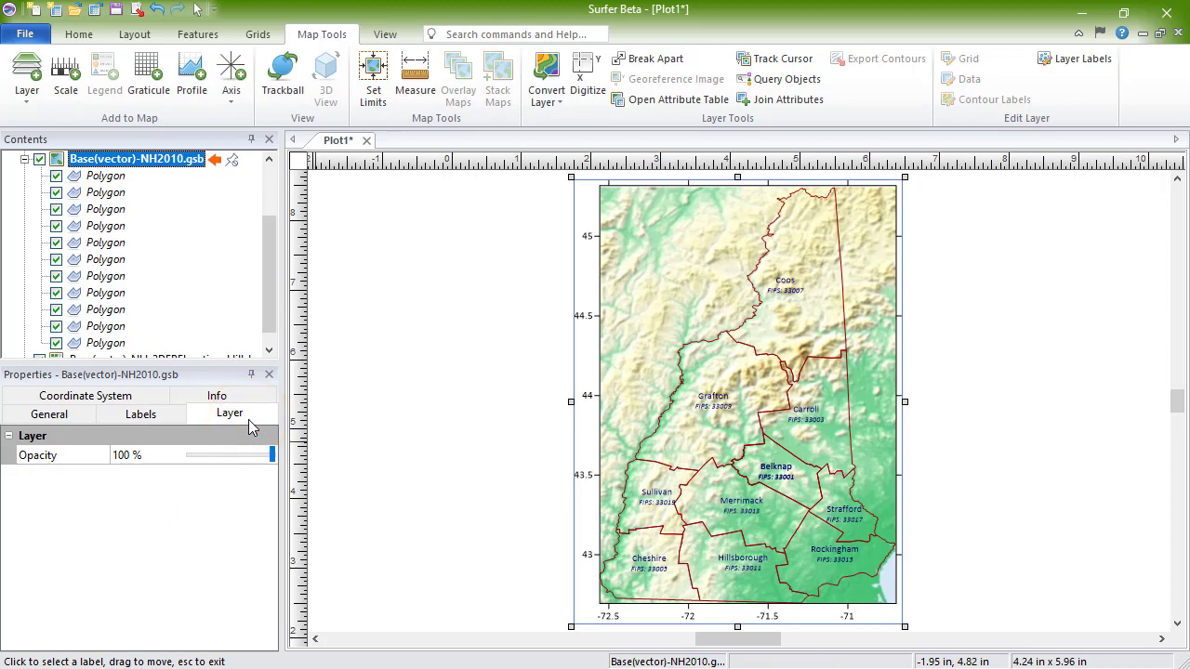
drag(269, 454, 230, 462)
double_click(118, 454)
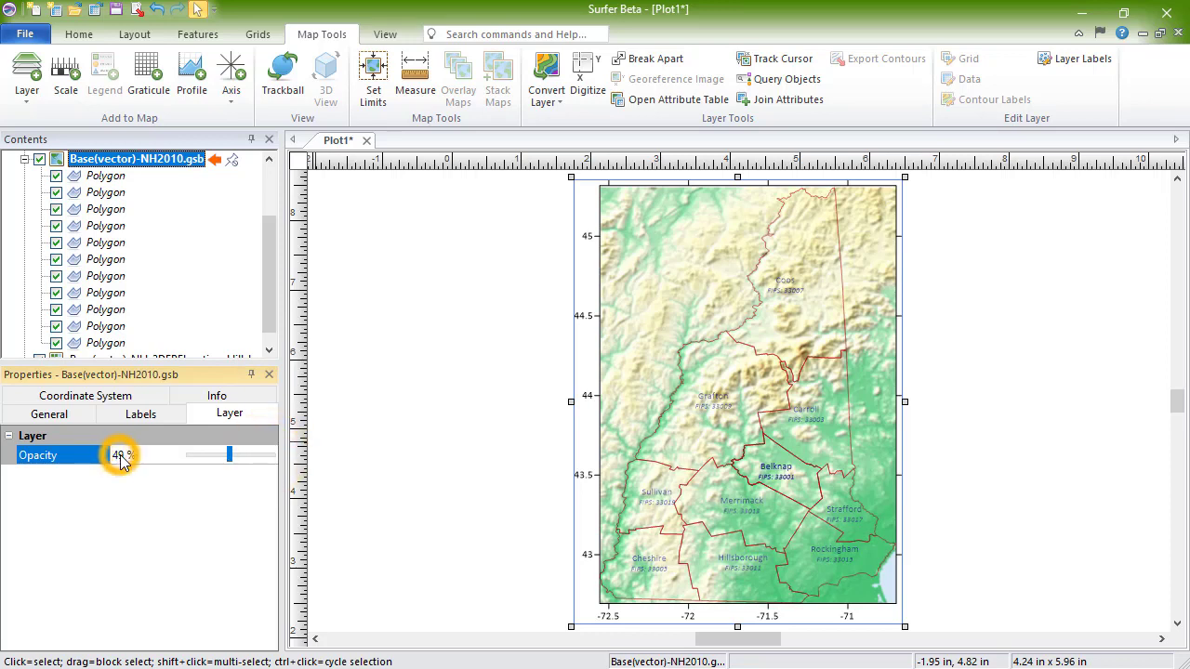
text(100)
key(Return)
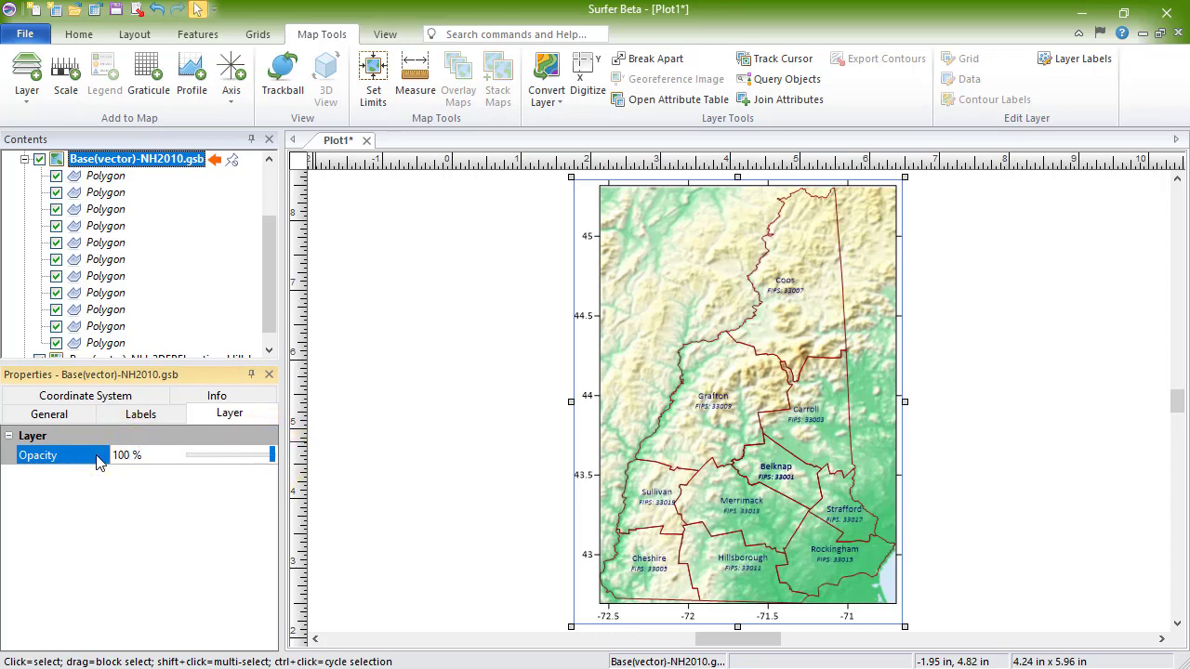
click(98, 398)
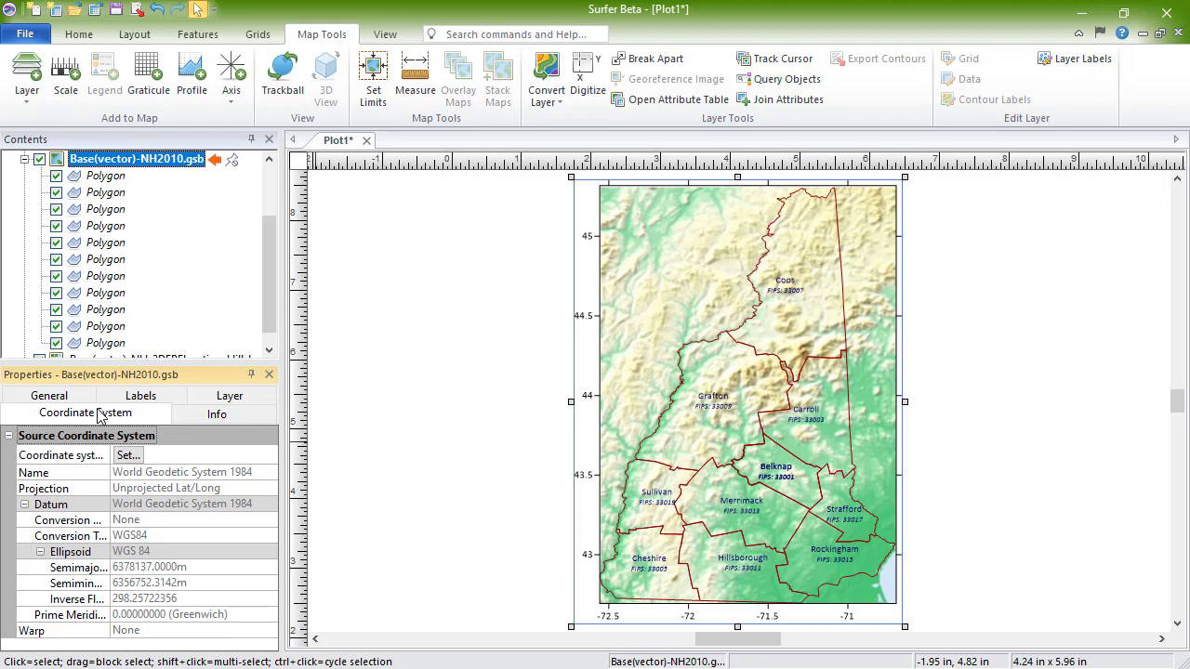
Leave the coordinate system unchanged, then view the attribute Info of the Belknap polygon and NH2010 layer
click(128, 454)
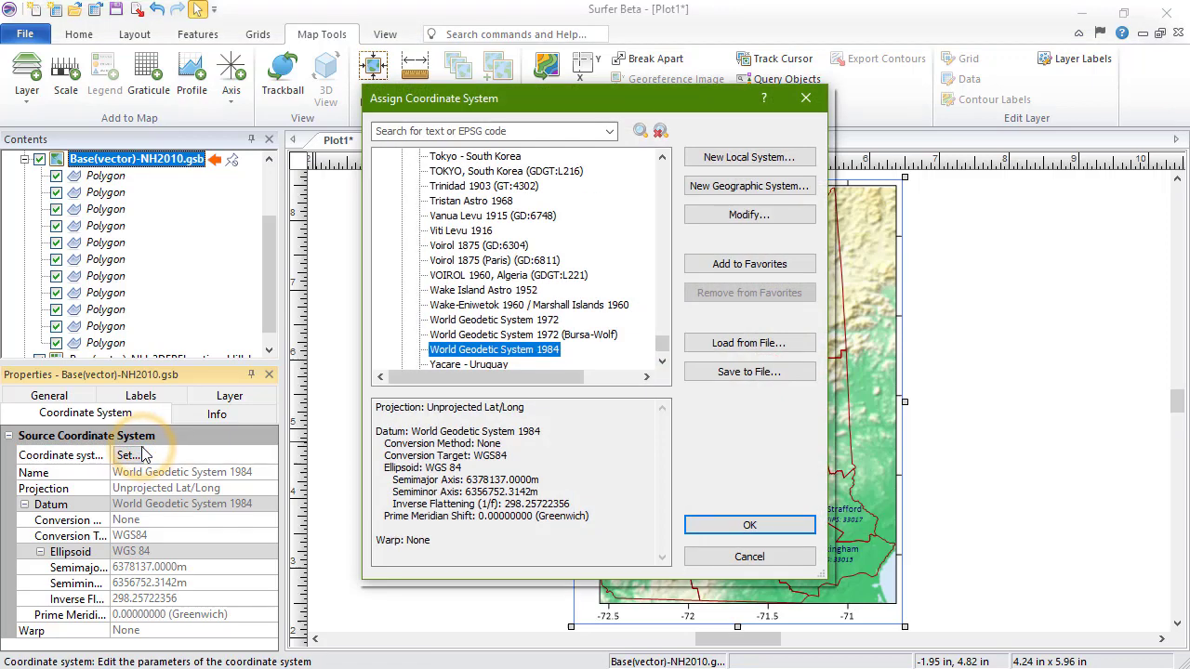
click(800, 557)
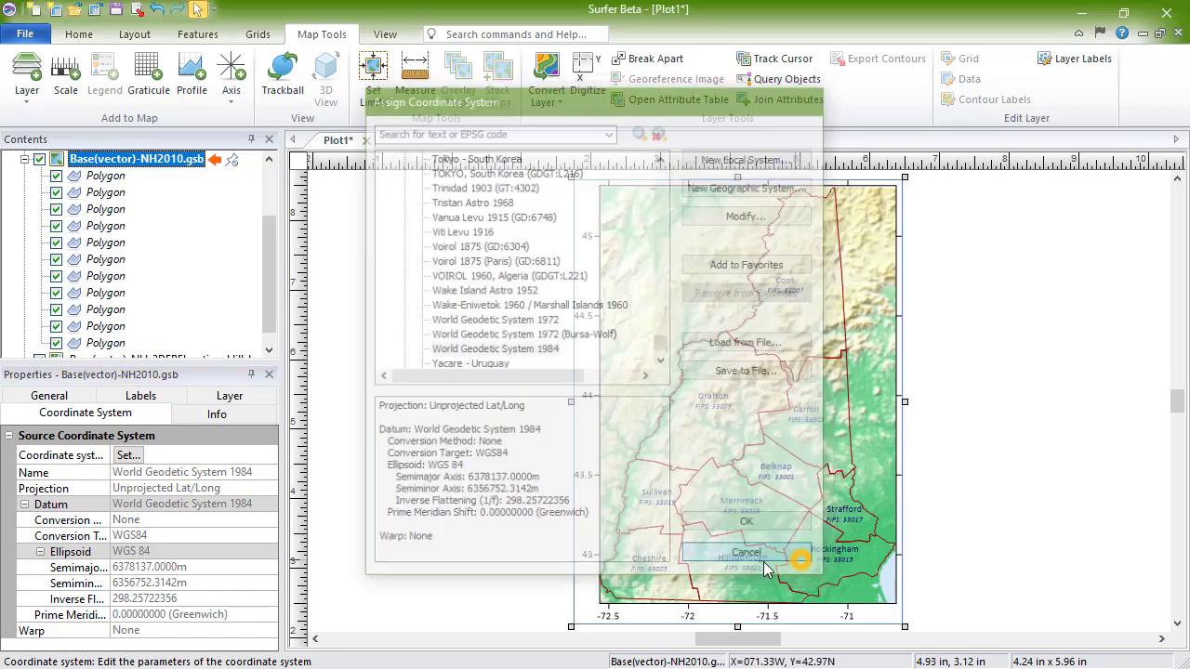
click(240, 419)
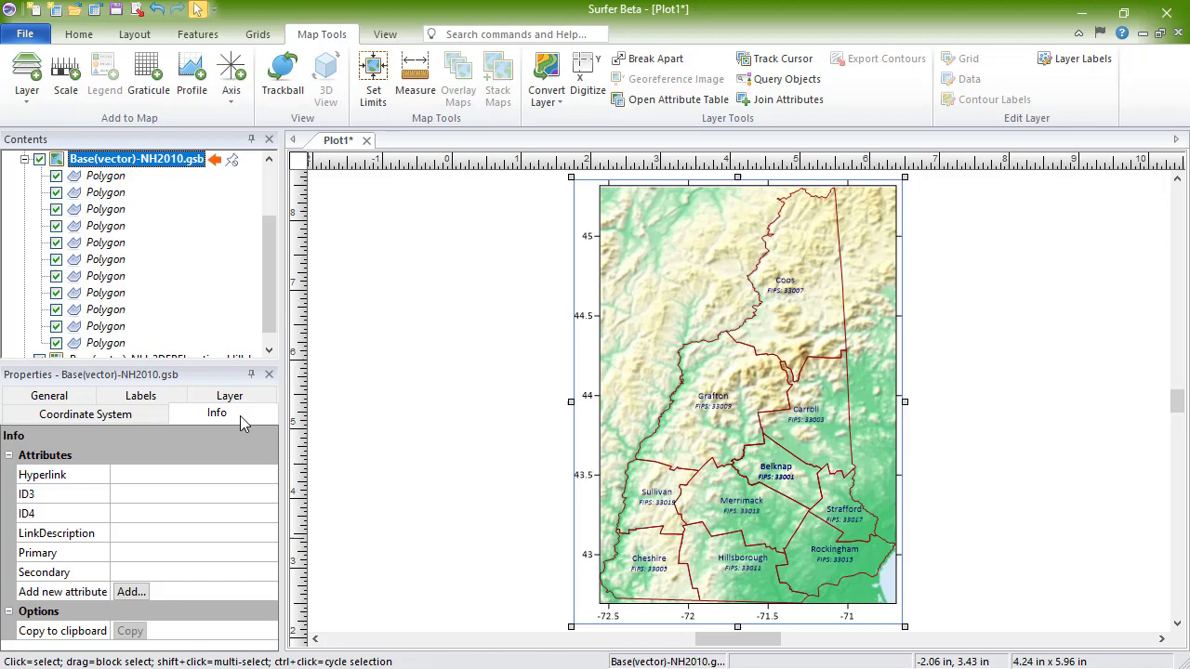
click(77, 176)
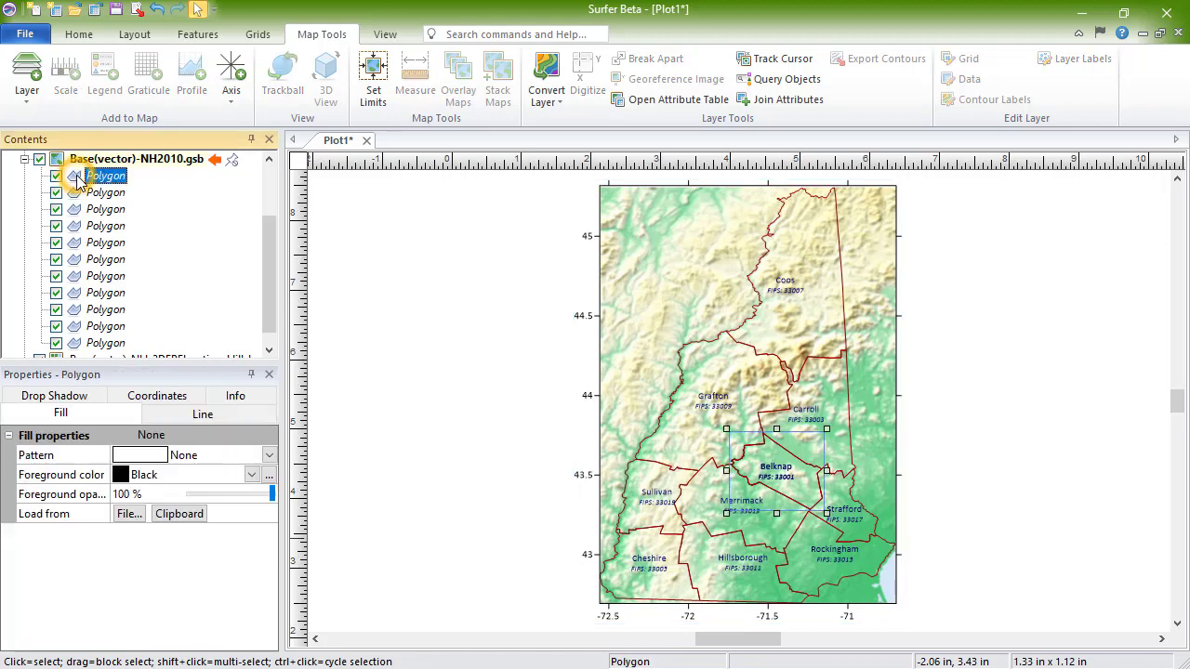
click(224, 395)
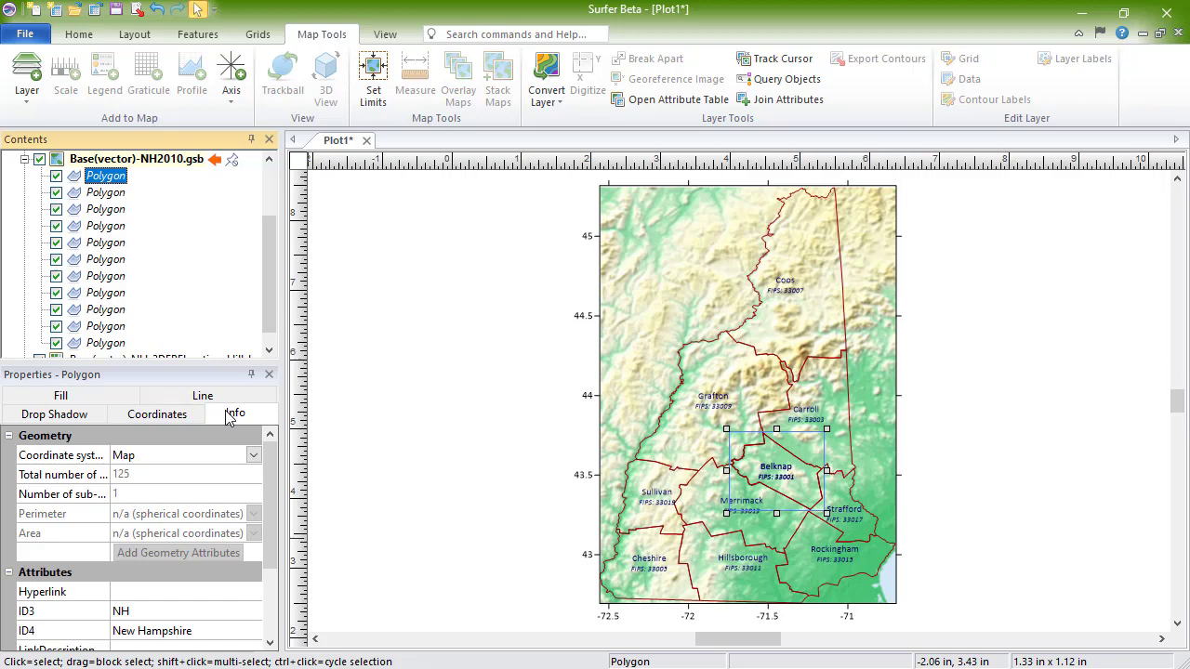
click(58, 158)
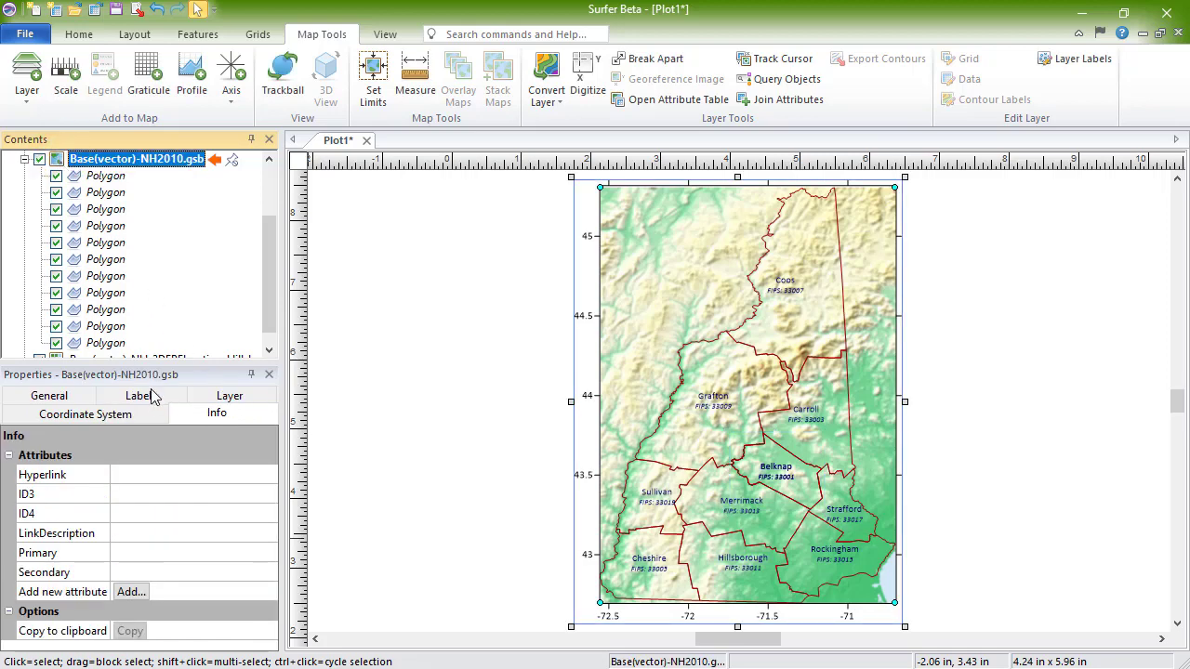
Delete the Cheshire county polygon from the map
click(185, 415)
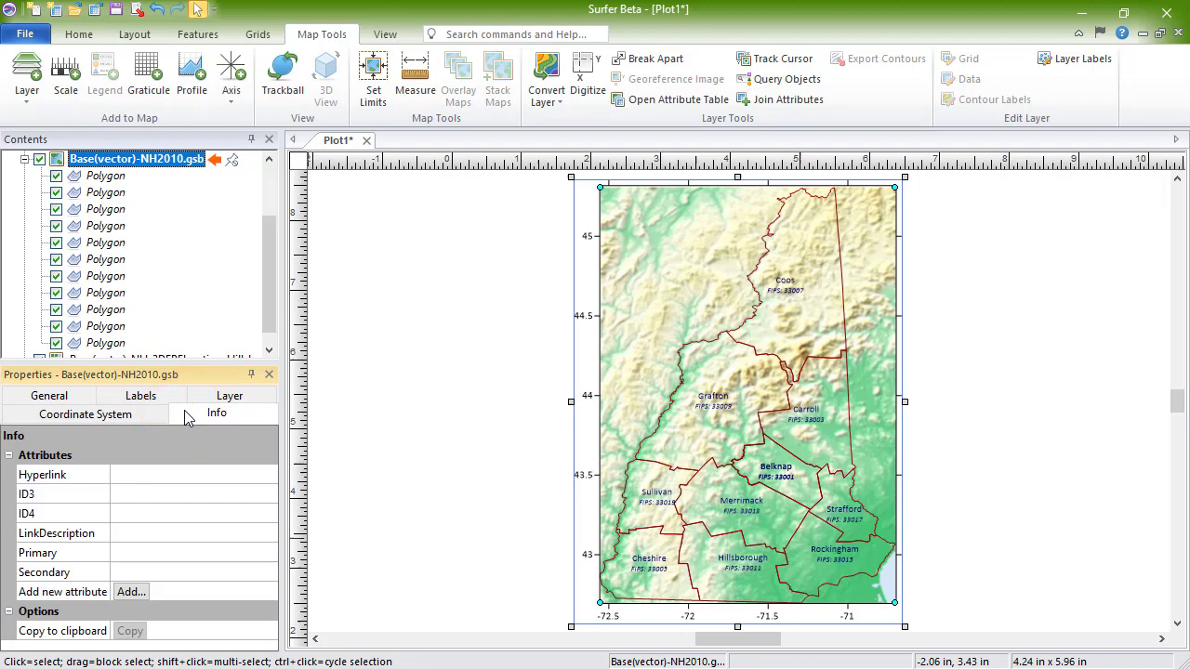
click(652, 593)
key(Delete)
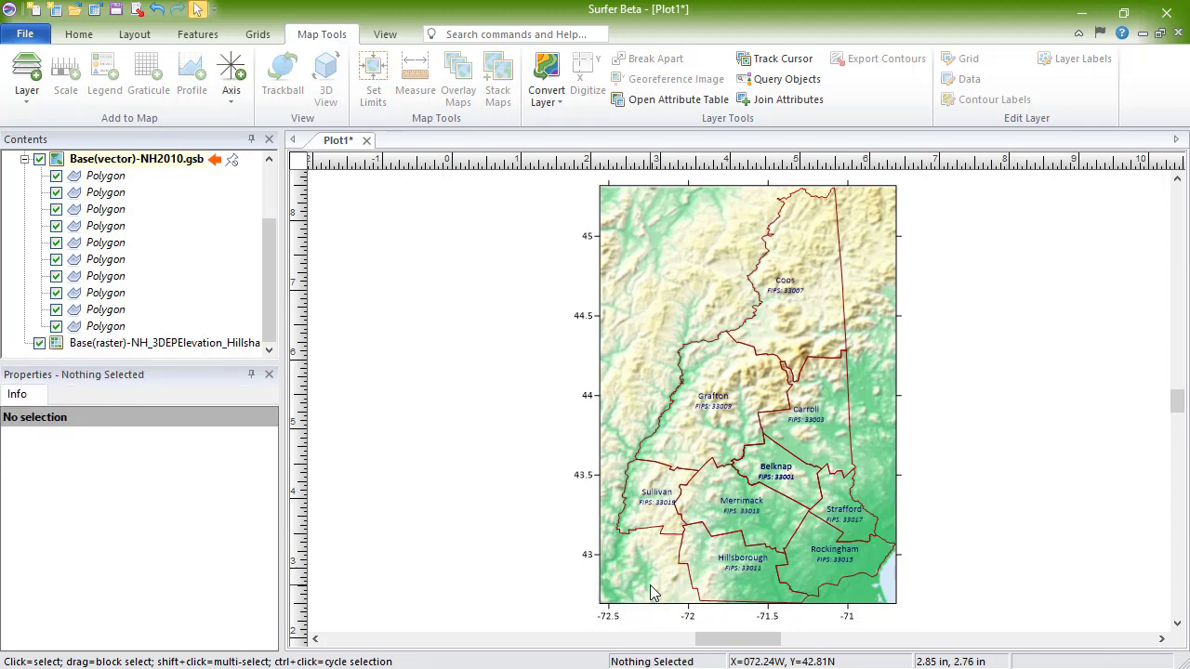
Give Belknap a green Forward Slash hatch fill with 50% background opacity
click(802, 494)
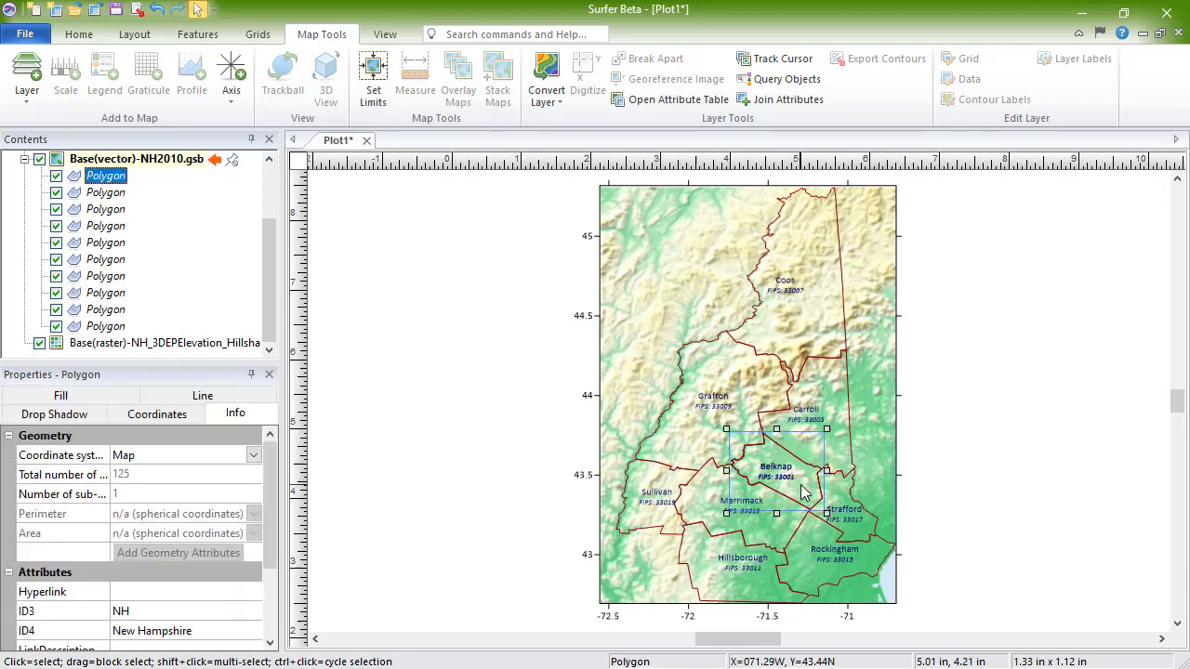
click(60, 396)
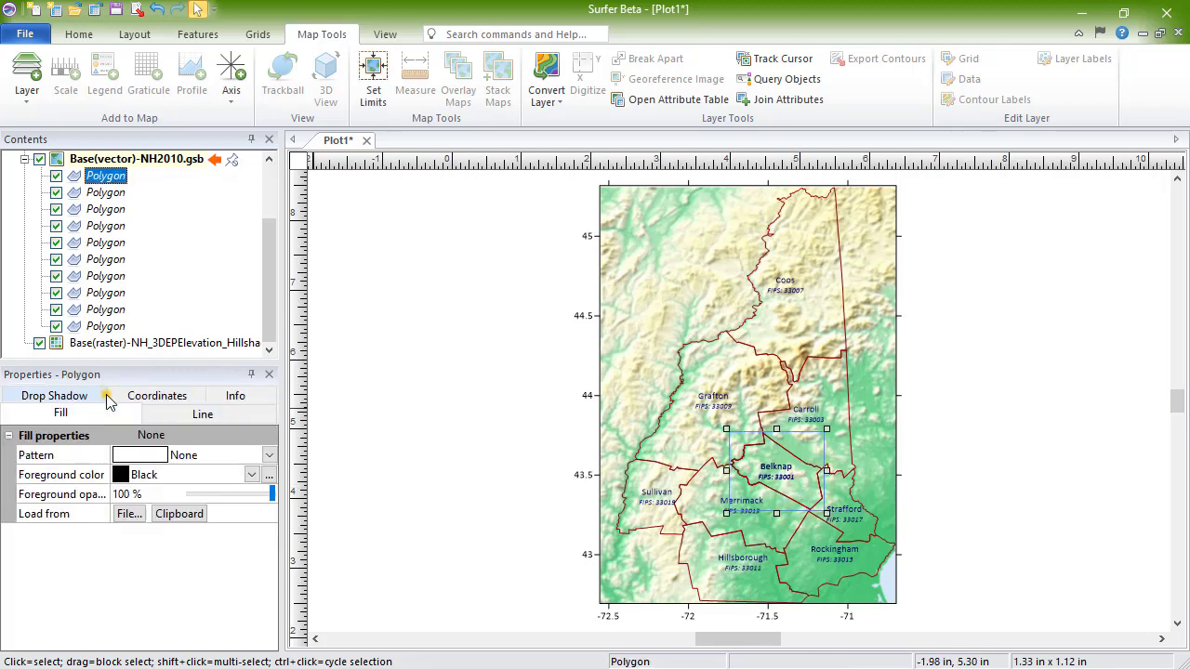
click(267, 455)
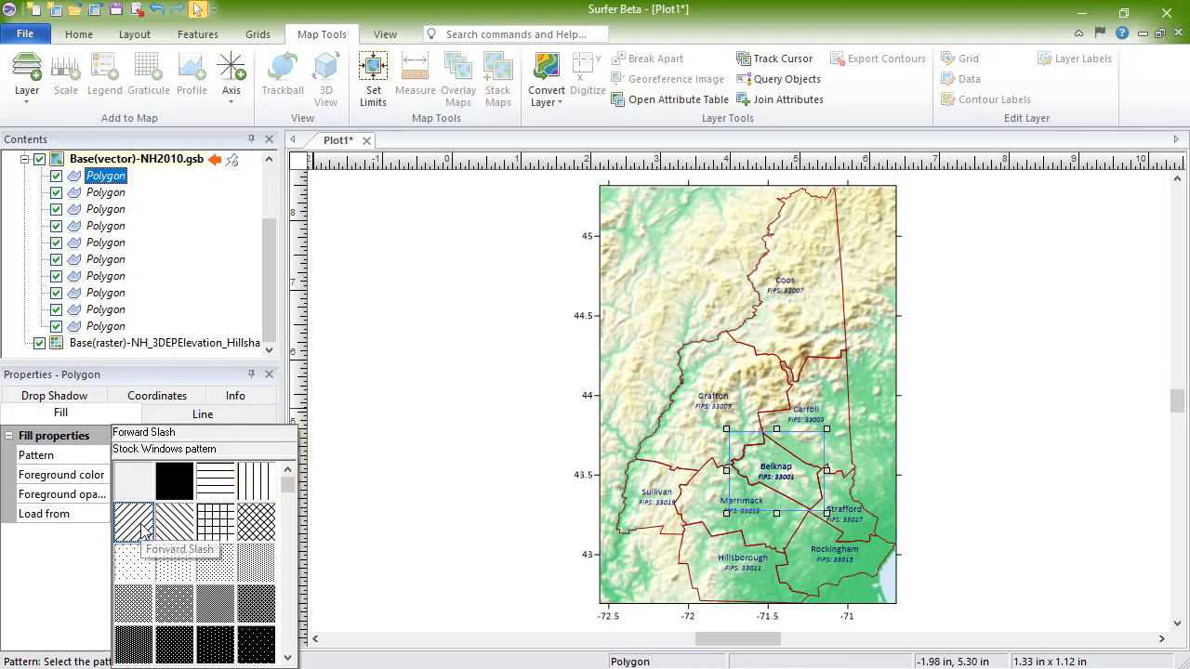
click(134, 525)
click(250, 476)
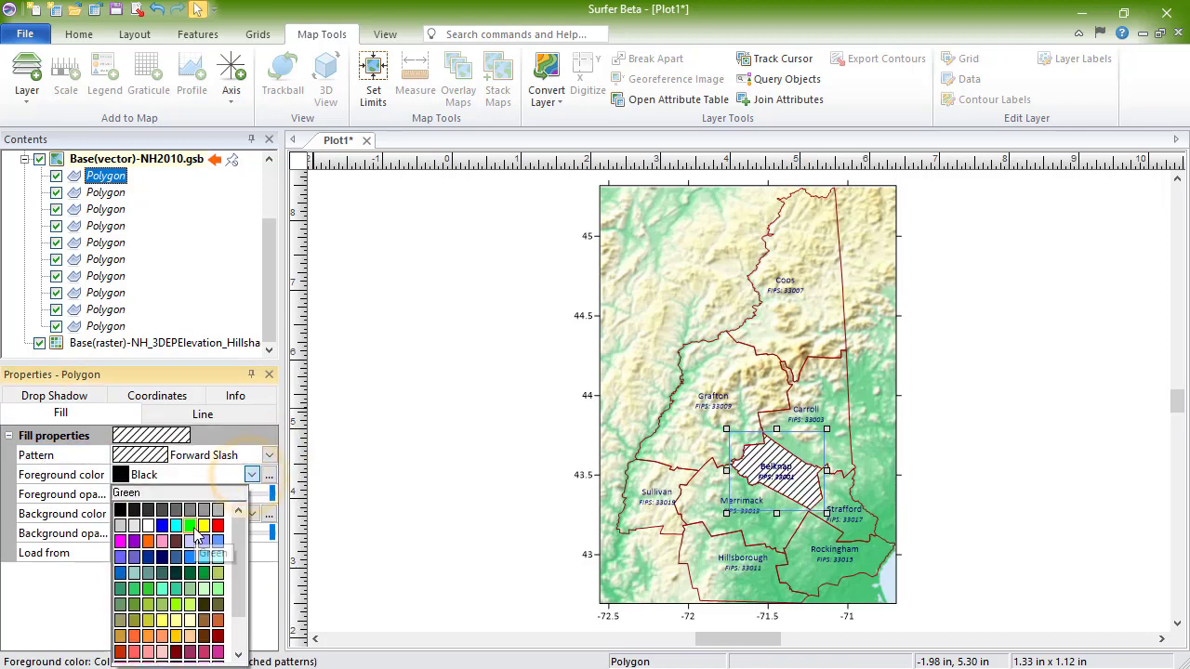
click(194, 527)
double_click(127, 533)
text(50)
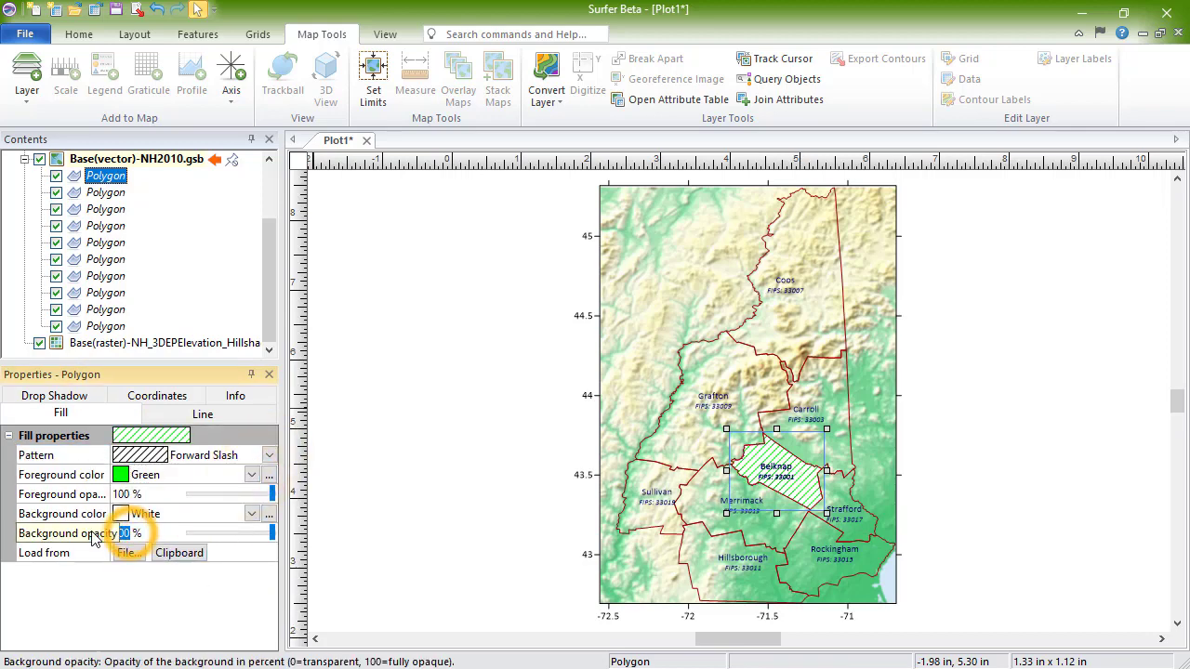
key(Return)
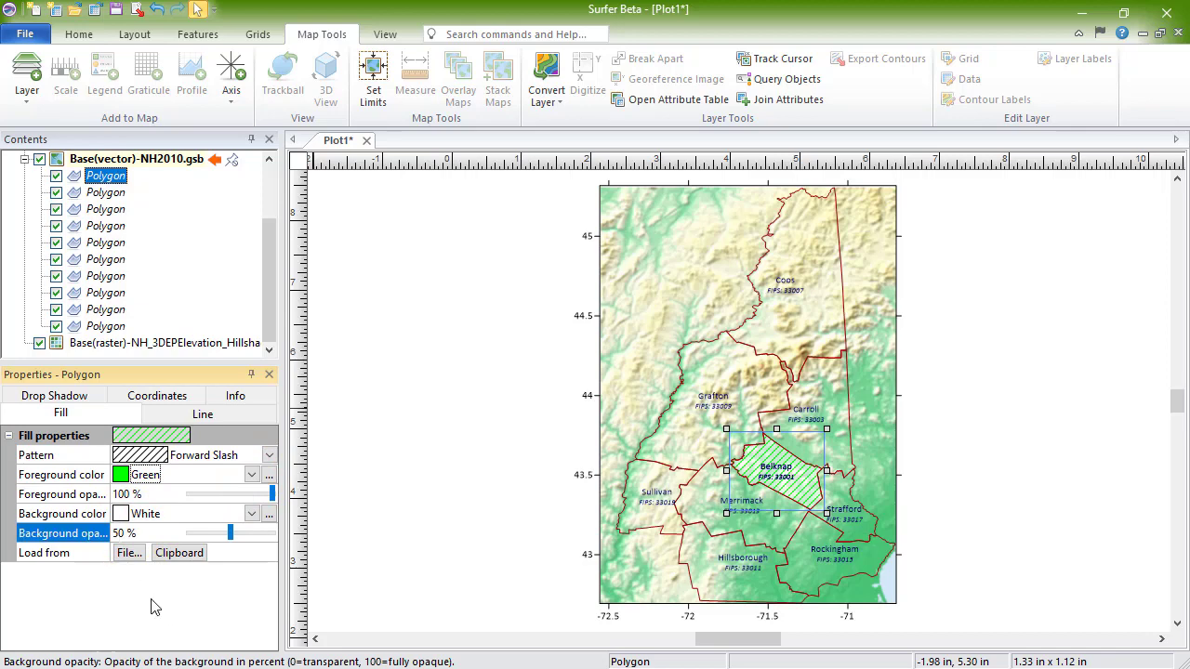
click(80, 35)
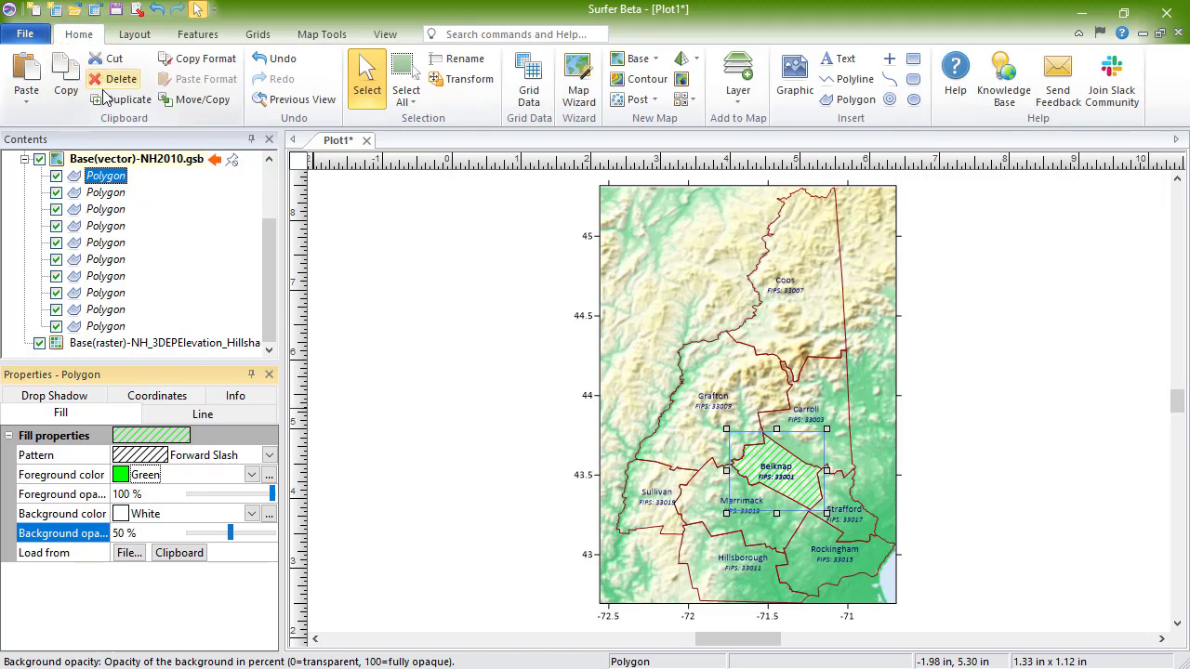
Copy Belknap's green hatch formatting and paste it onto the Coos county polygon
click(217, 63)
click(105, 226)
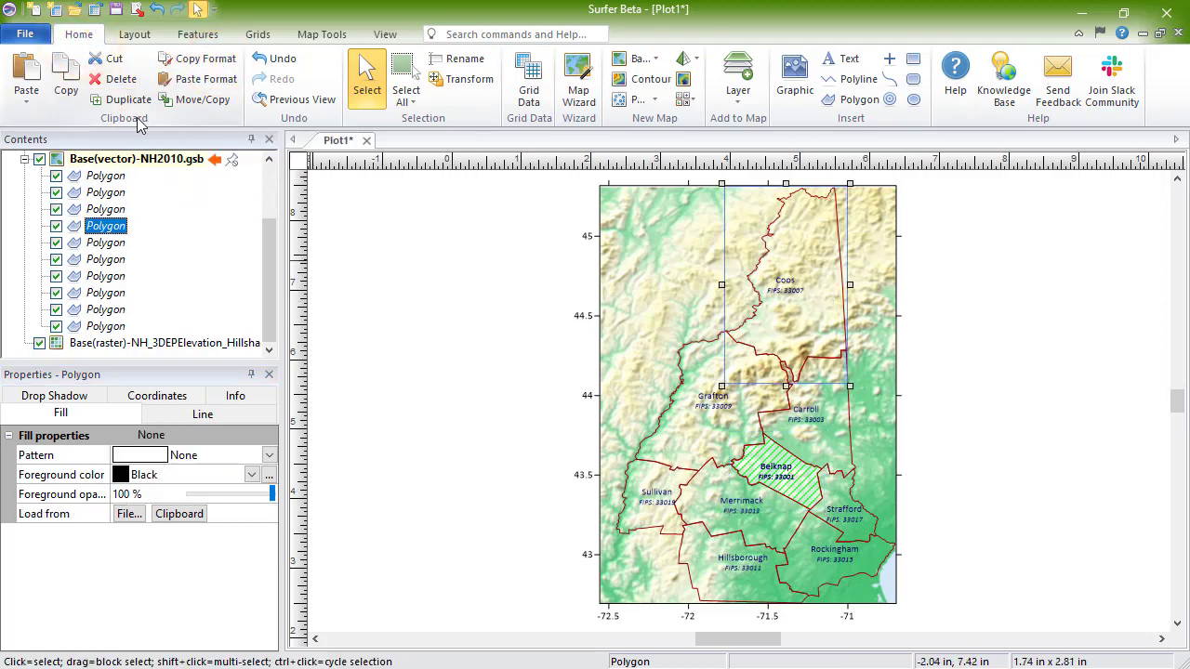
click(199, 84)
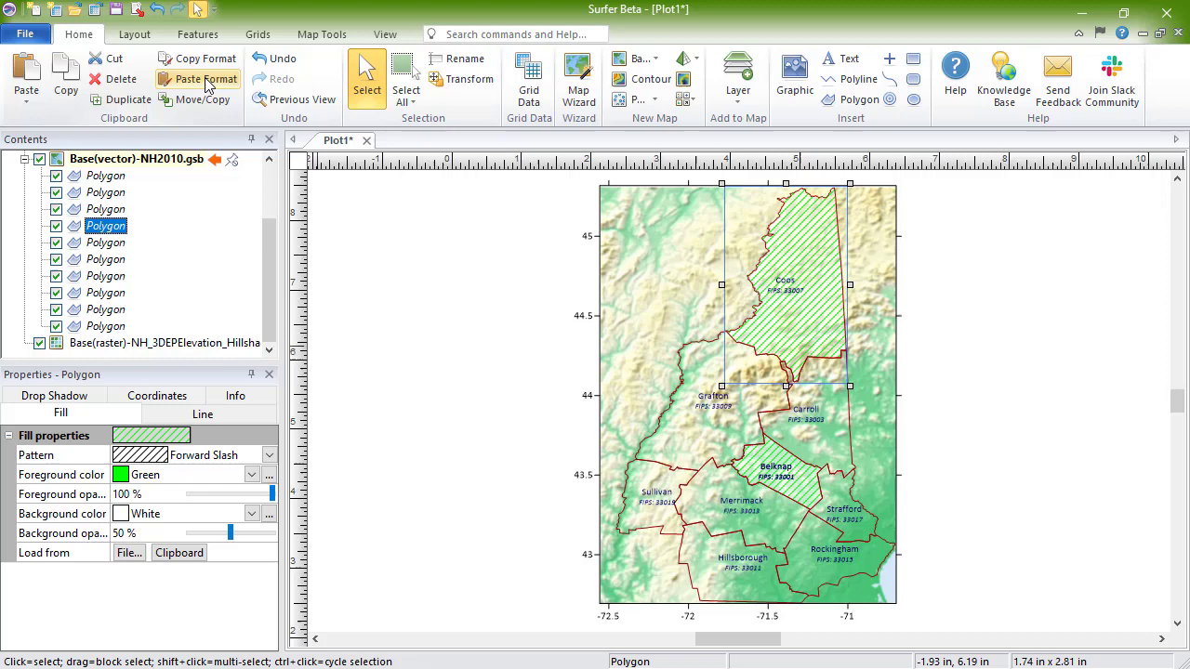
click(181, 403)
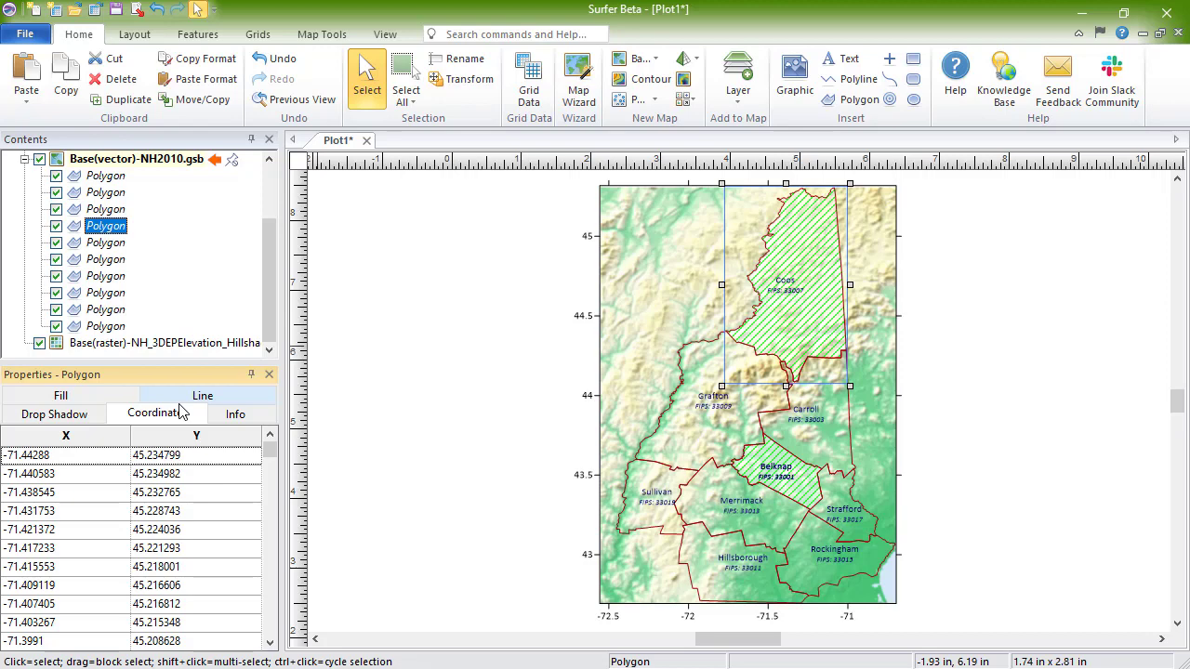
Change the Coos polygon's Secondary attribute to 'Coos County'
click(265, 417)
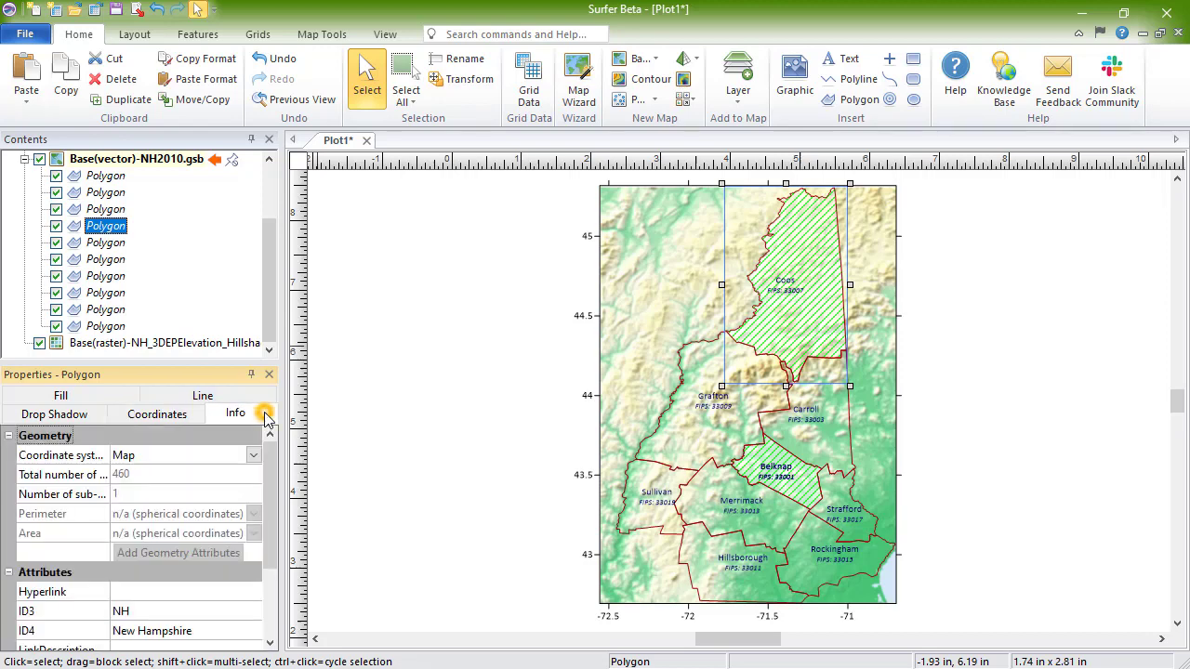
drag(274, 469, 275, 541)
click(174, 570)
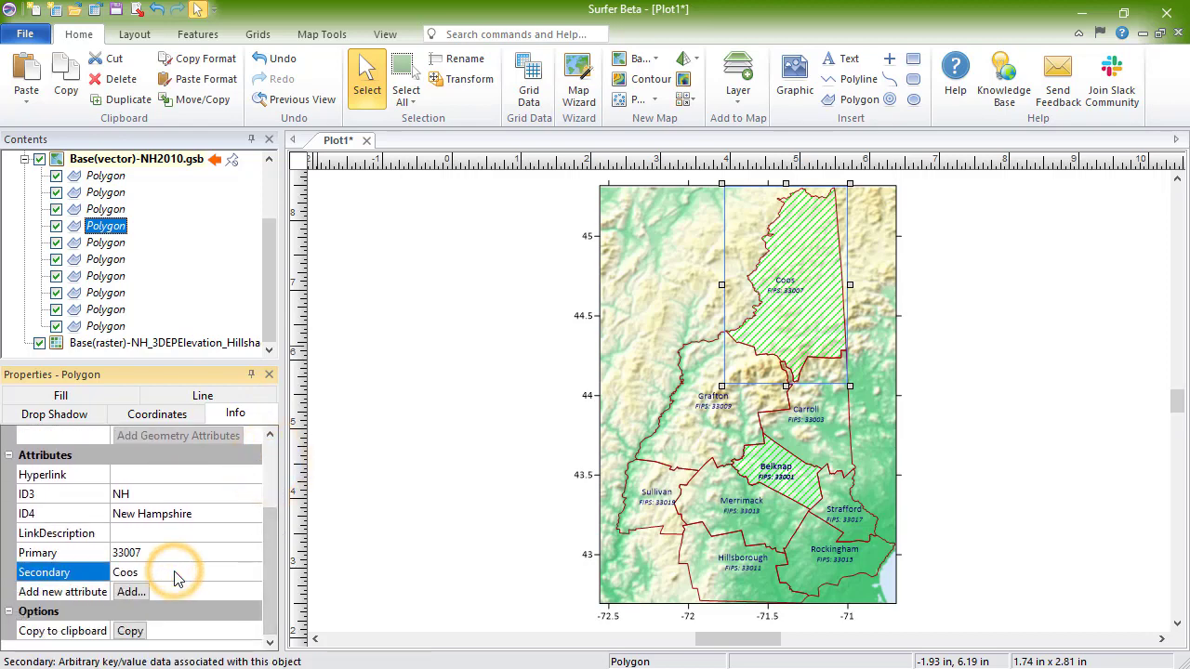
text(County)
key(Return)
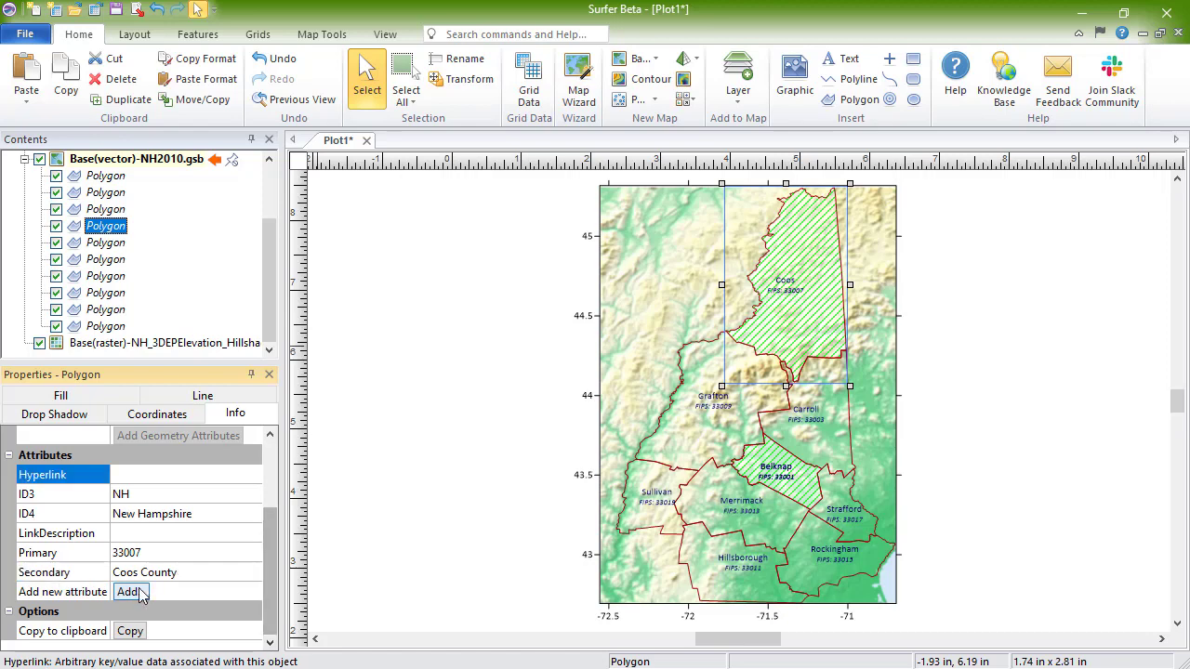
Add a new empty text attribute, Attrib1, to the Coos polygon
click(128, 592)
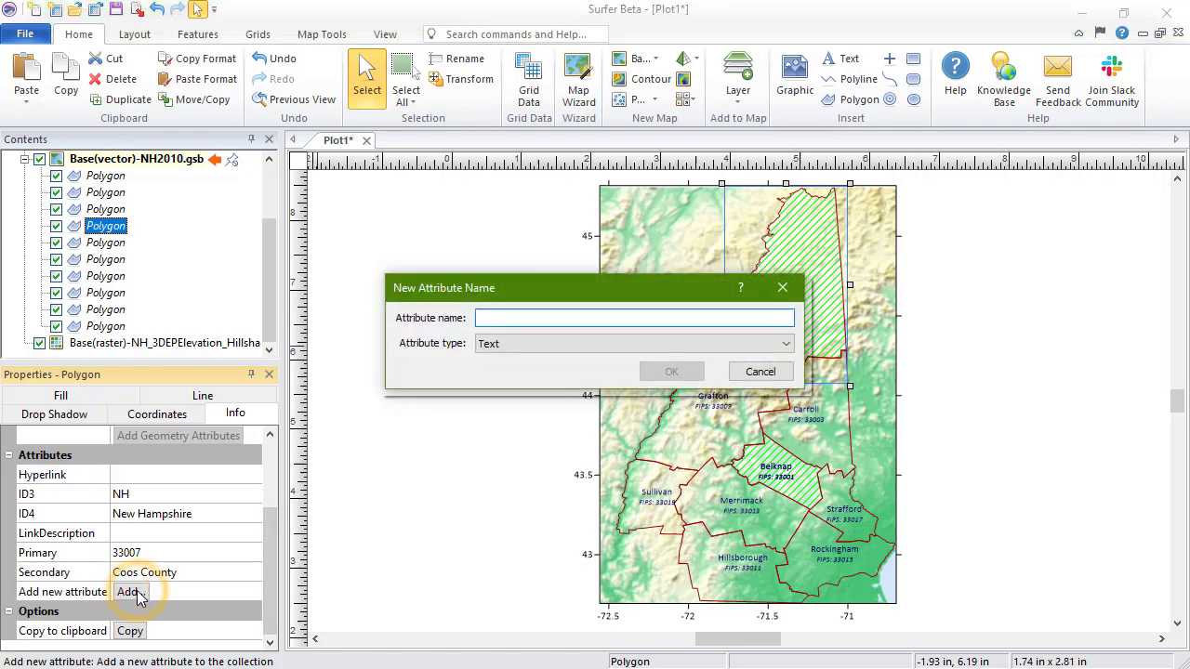
text(Attrib)
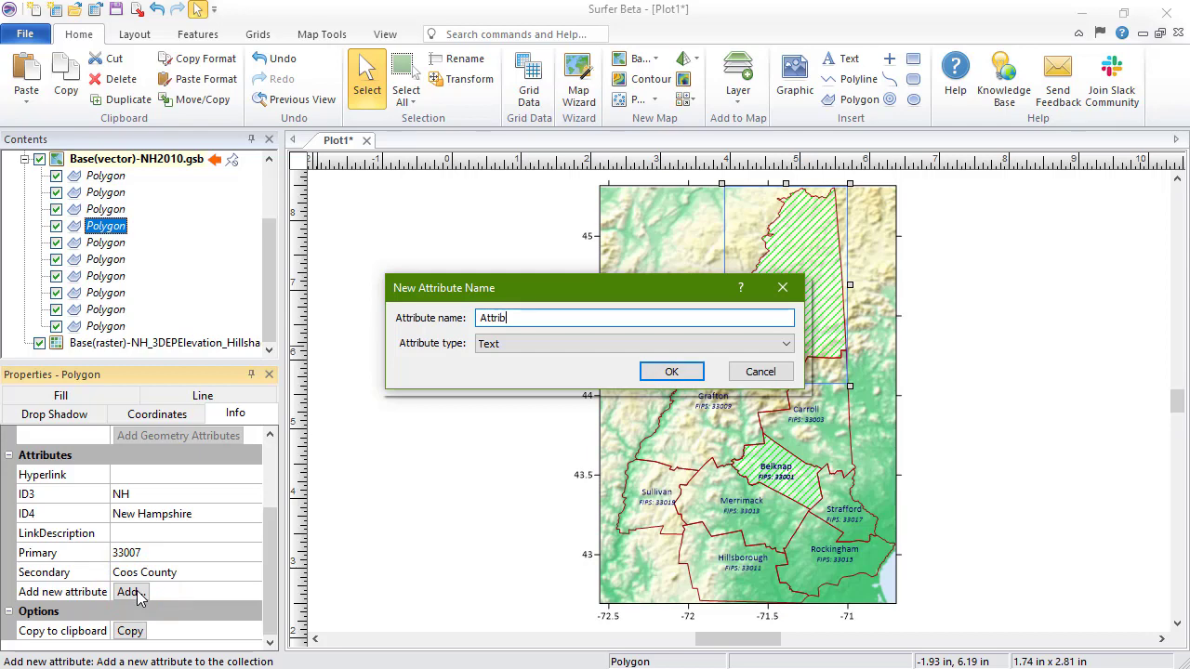
text(ute)
click(671, 371)
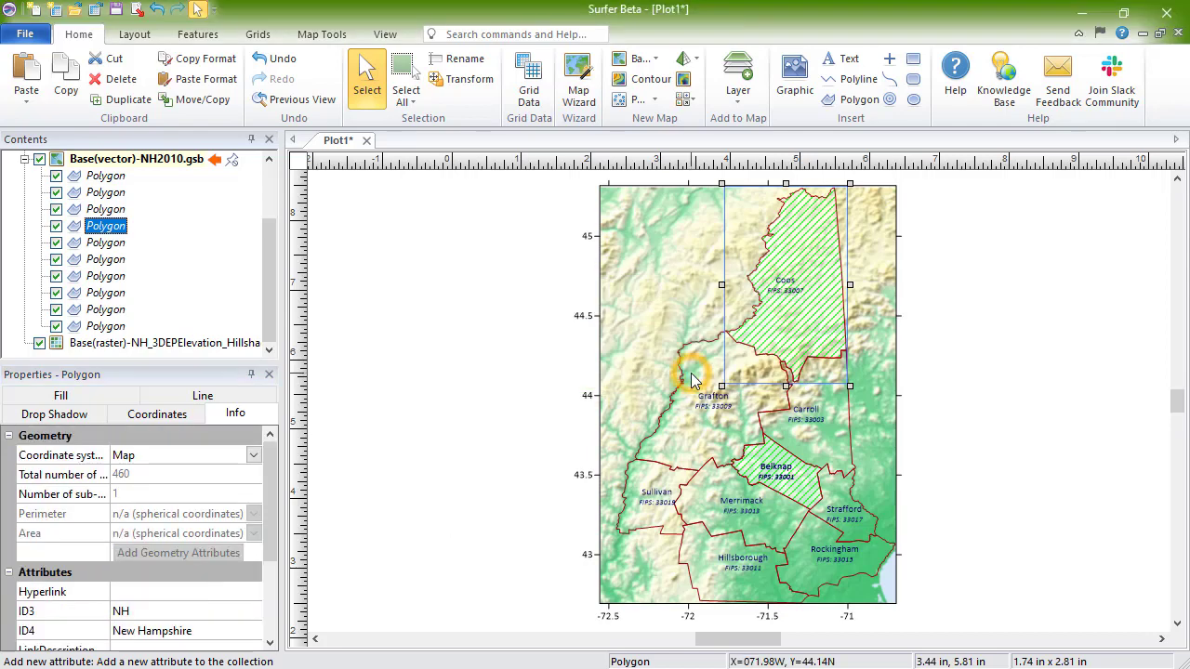
drag(268, 516, 274, 614)
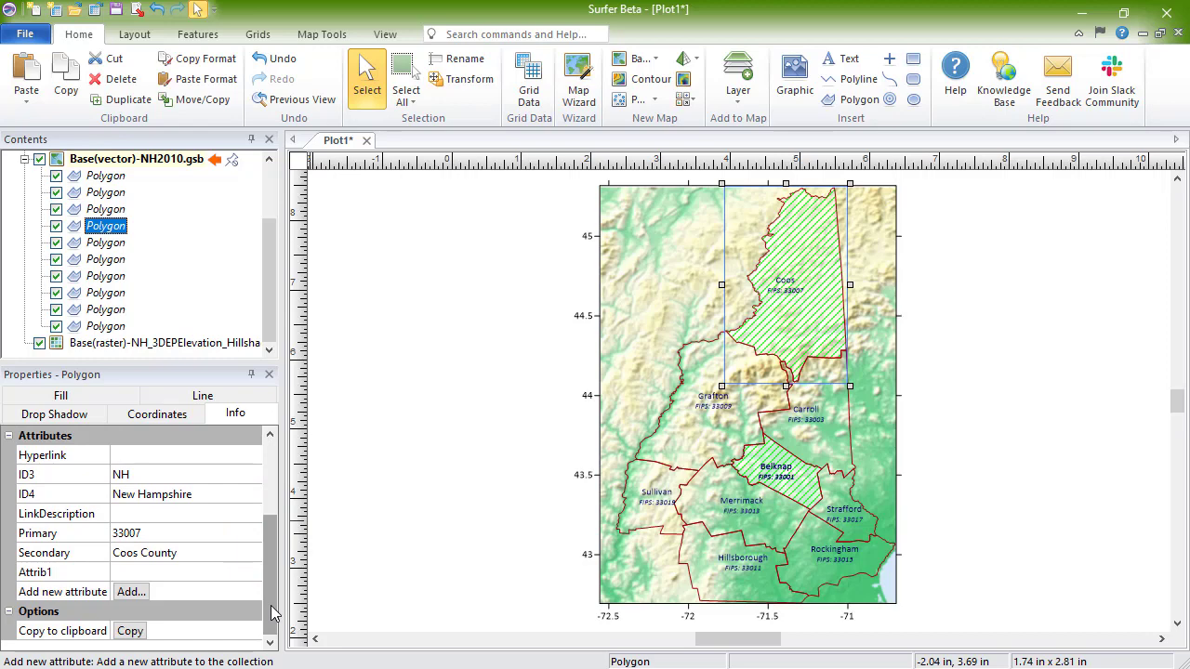
Reshape Rockingham's outline by moving one boundary vertex and deleting another, leaving 137 vertices
click(849, 574)
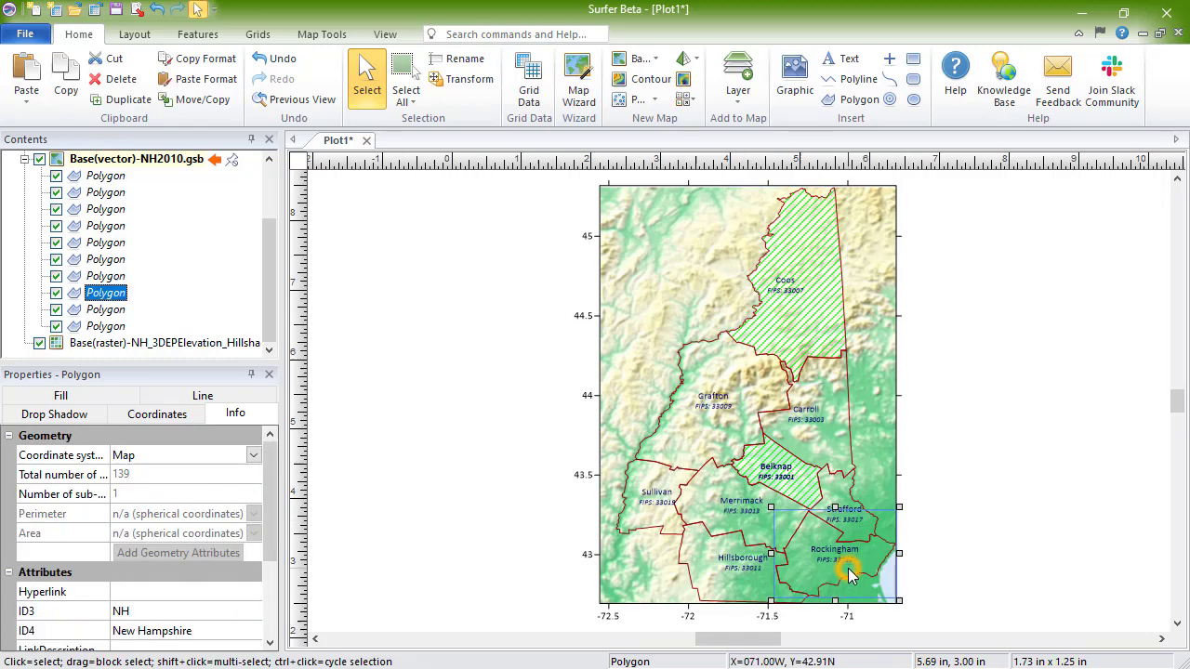
scroll(879, 575, up, 6)
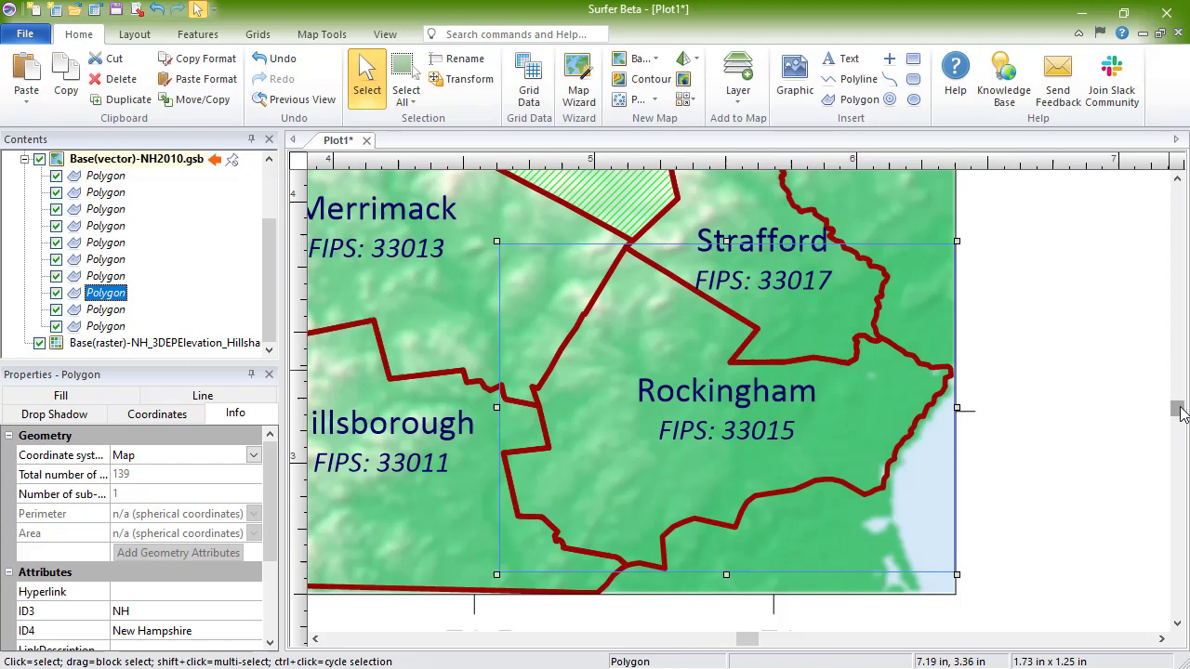
click(221, 39)
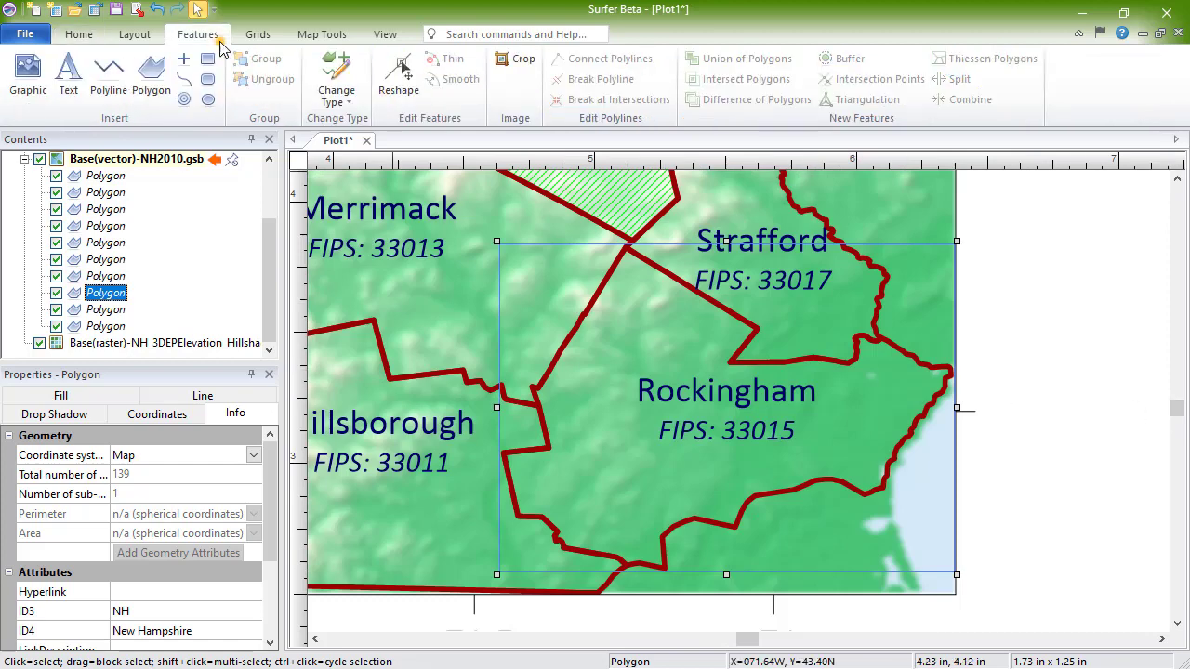
click(403, 94)
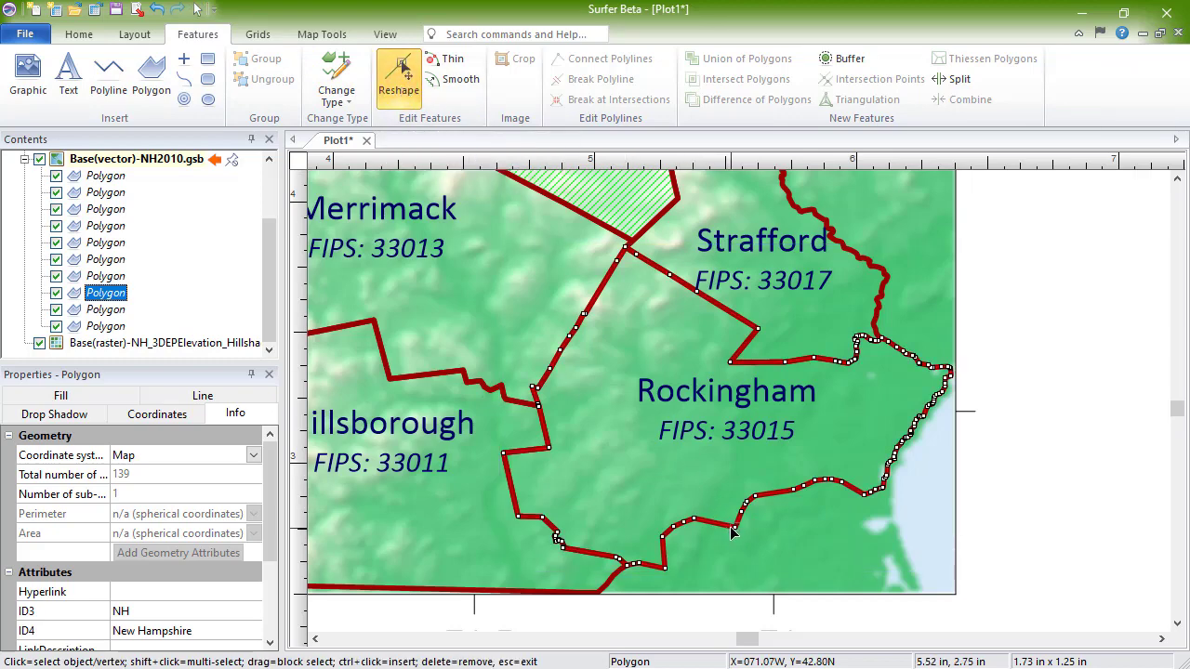
drag(735, 527, 719, 507)
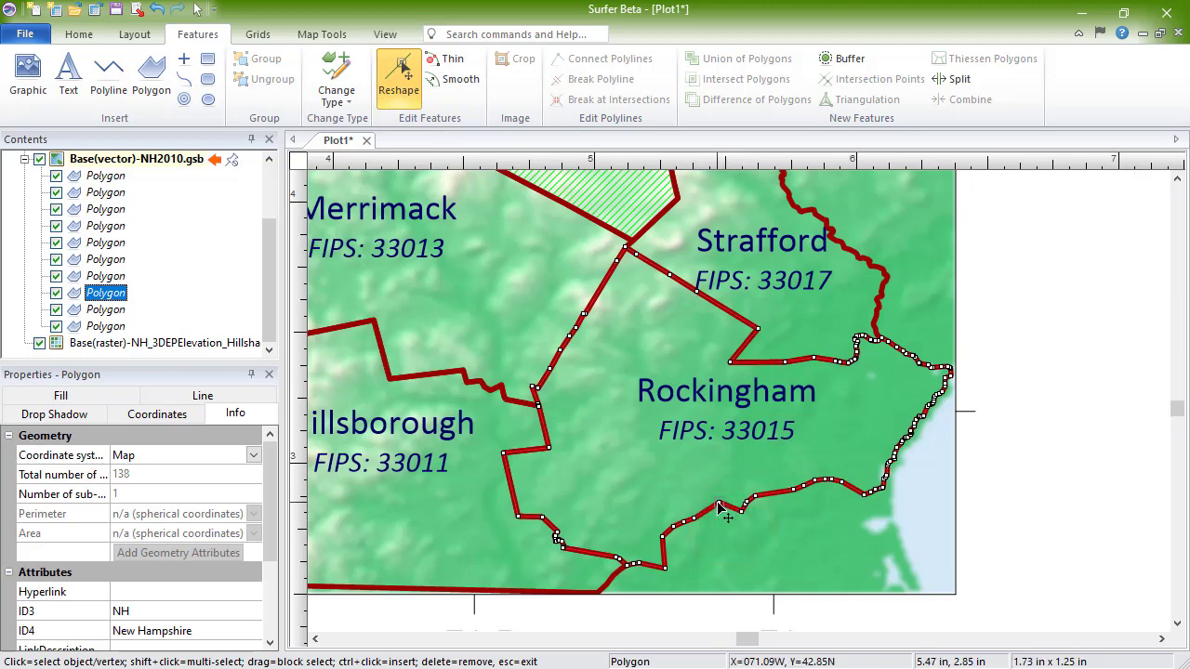
click(665, 569)
key(Delete)
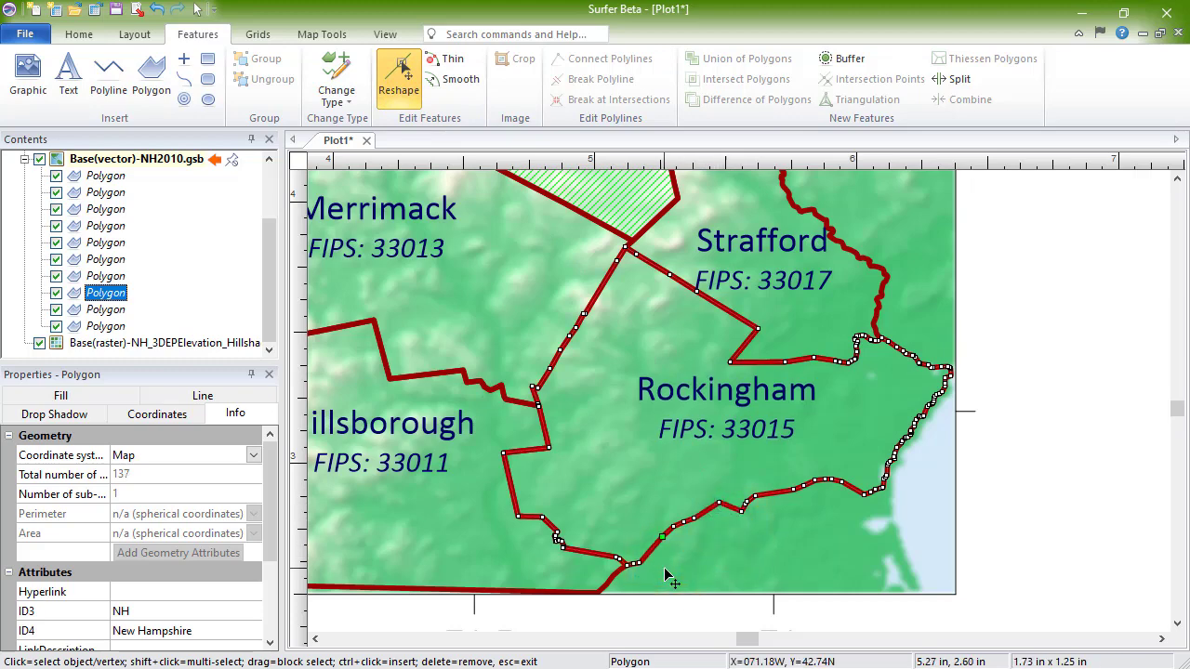
key(Escape)
key(ctrl+d)
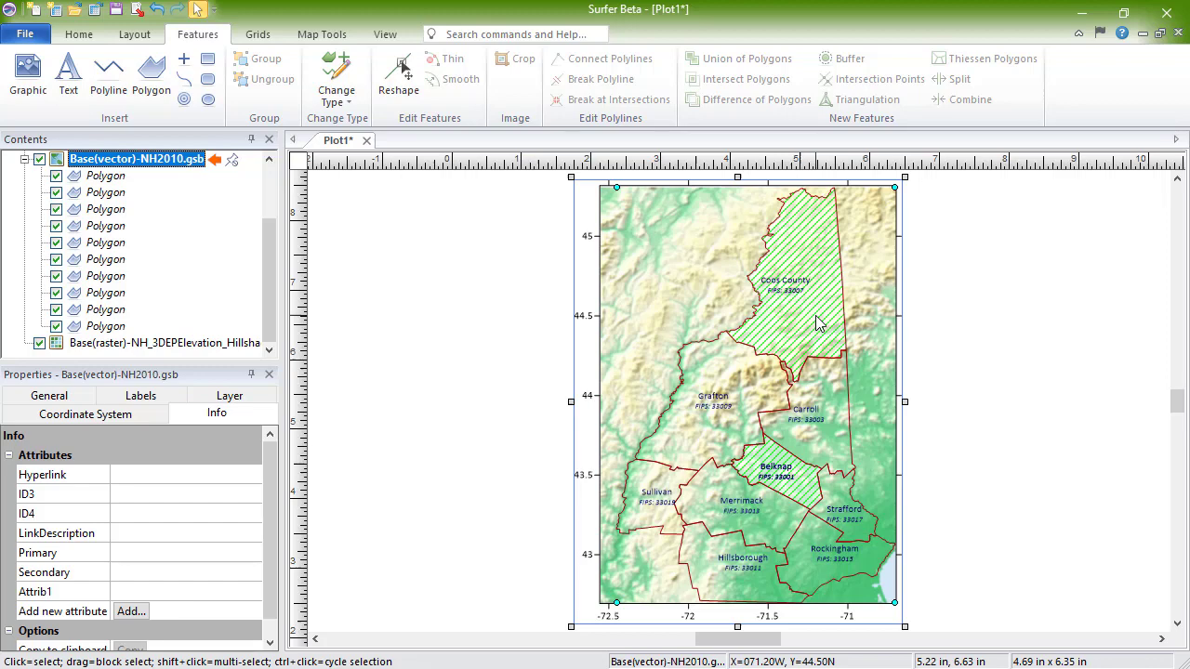
Select the Belknap and Grafton polygons and change their outline colour to Deep Yellow
click(818, 323)
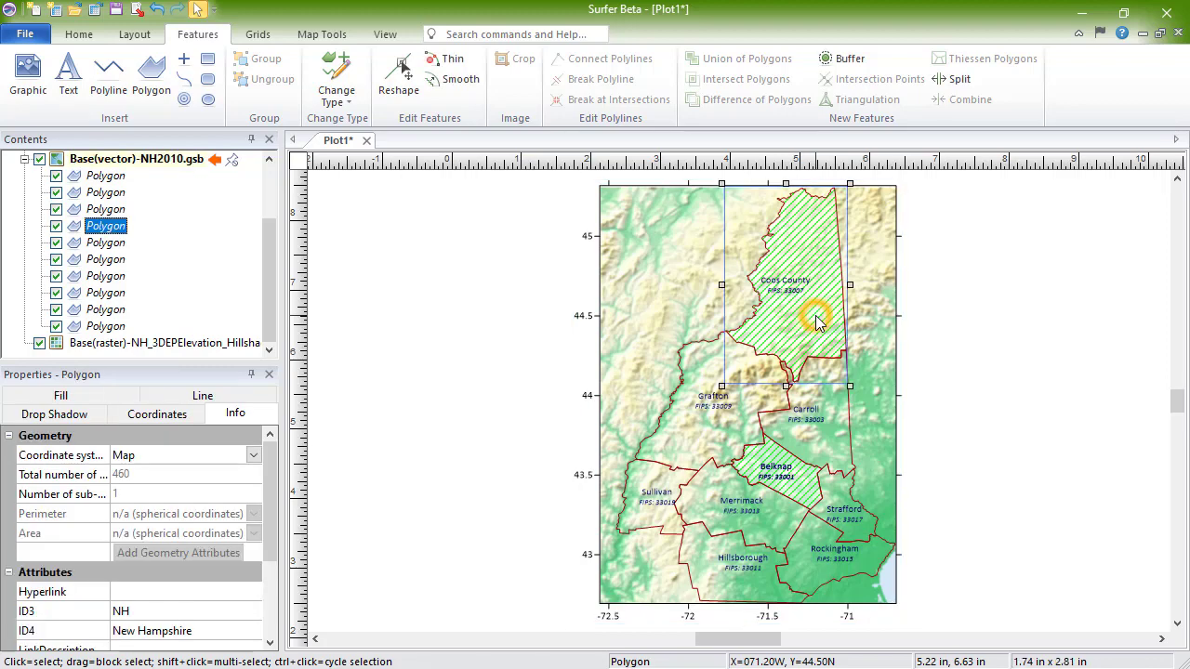
shift+click(755, 512)
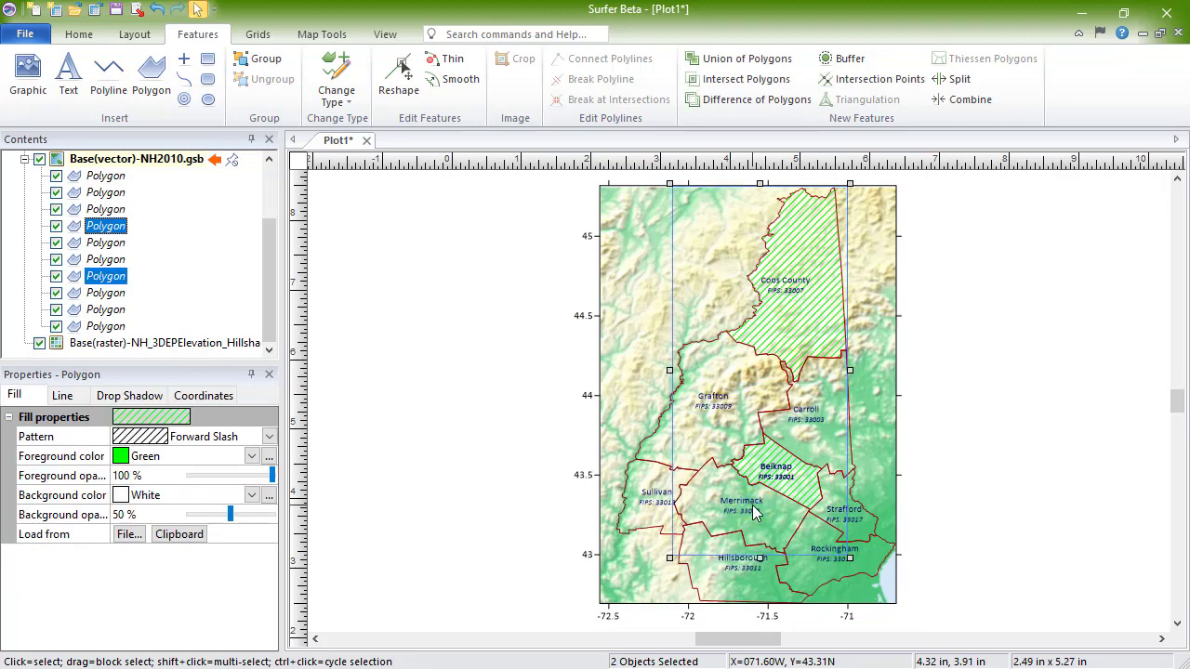
click(102, 177)
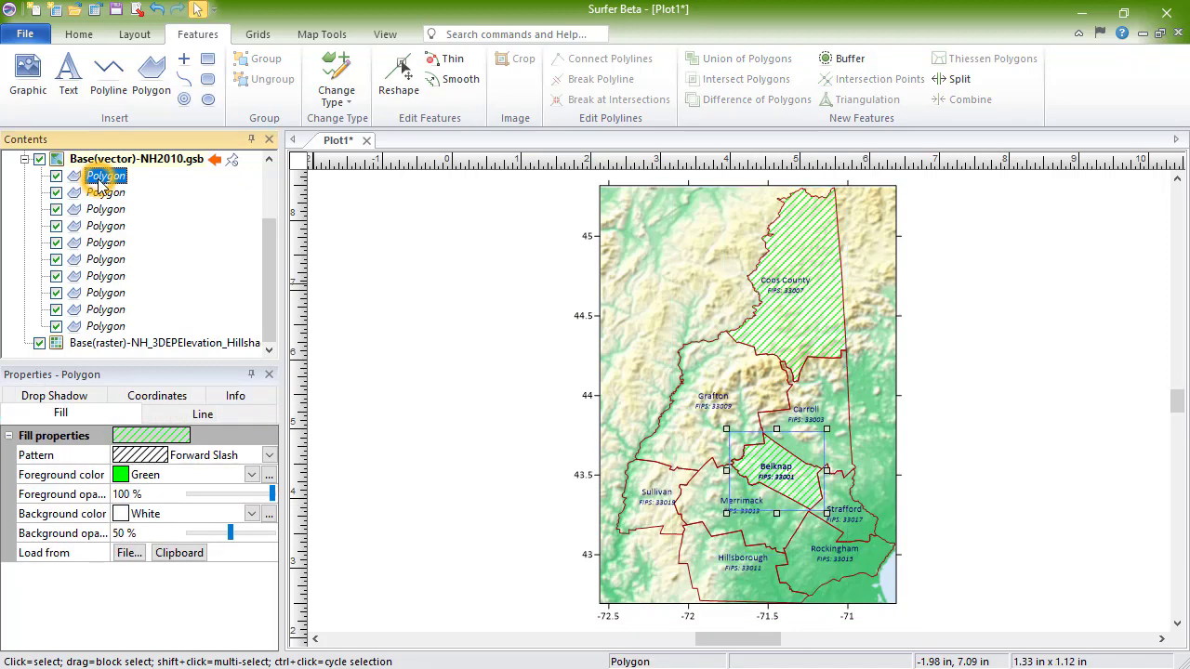
shift+click(77, 331)
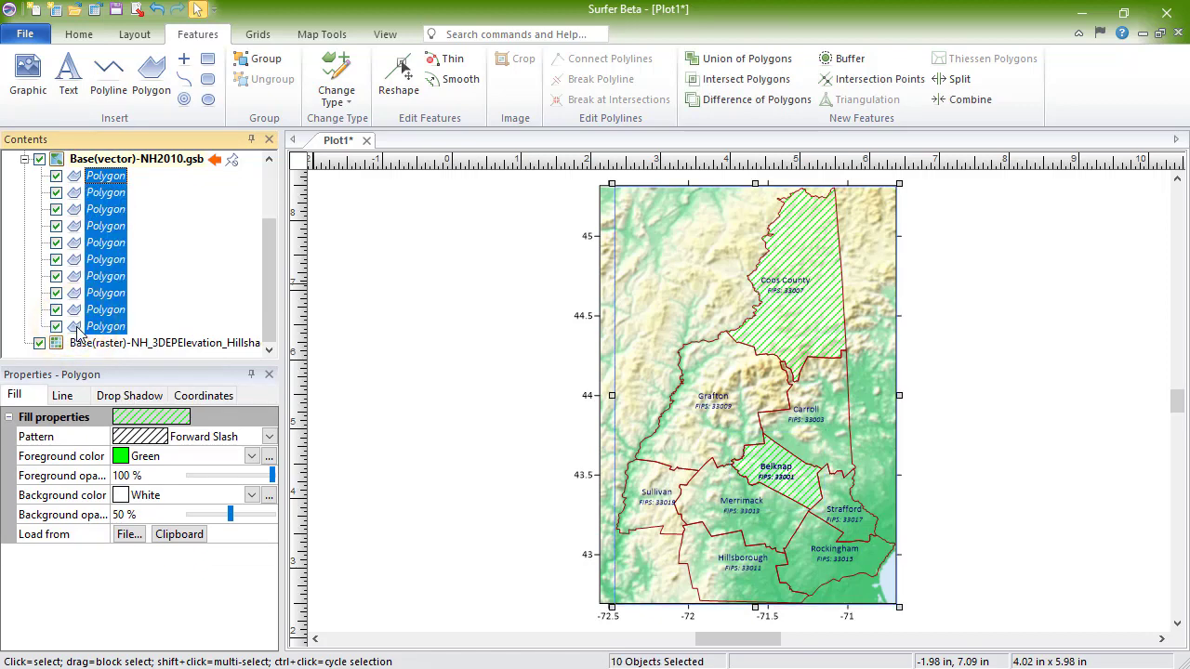
click(75, 244)
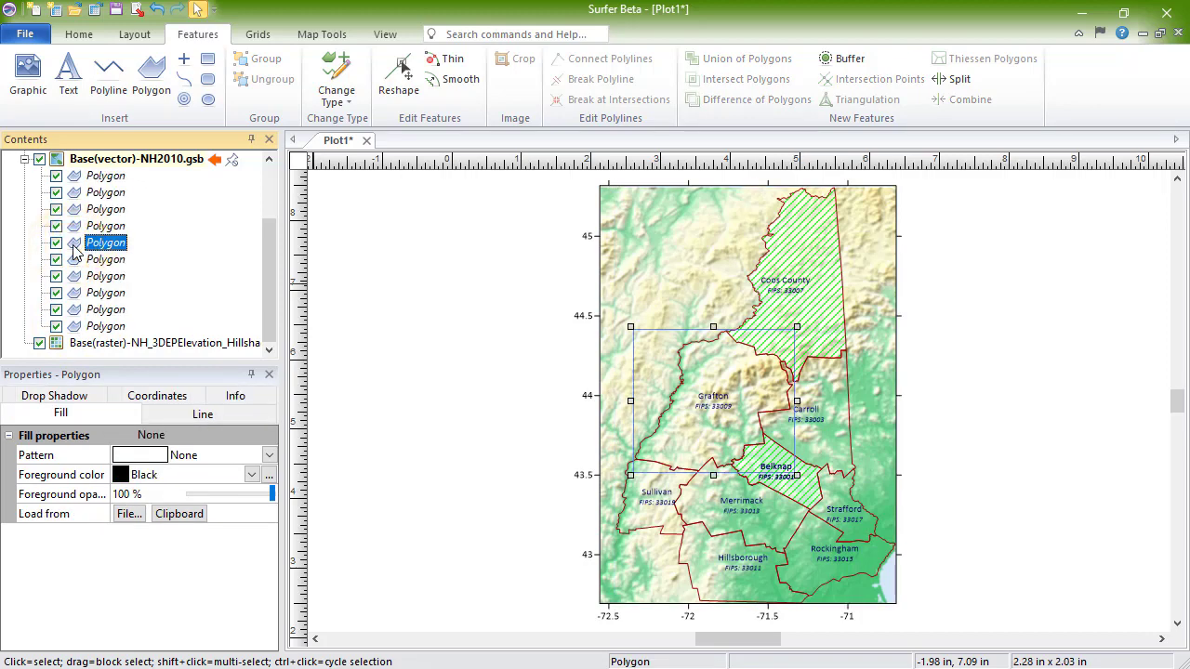
ctrl+click(75, 179)
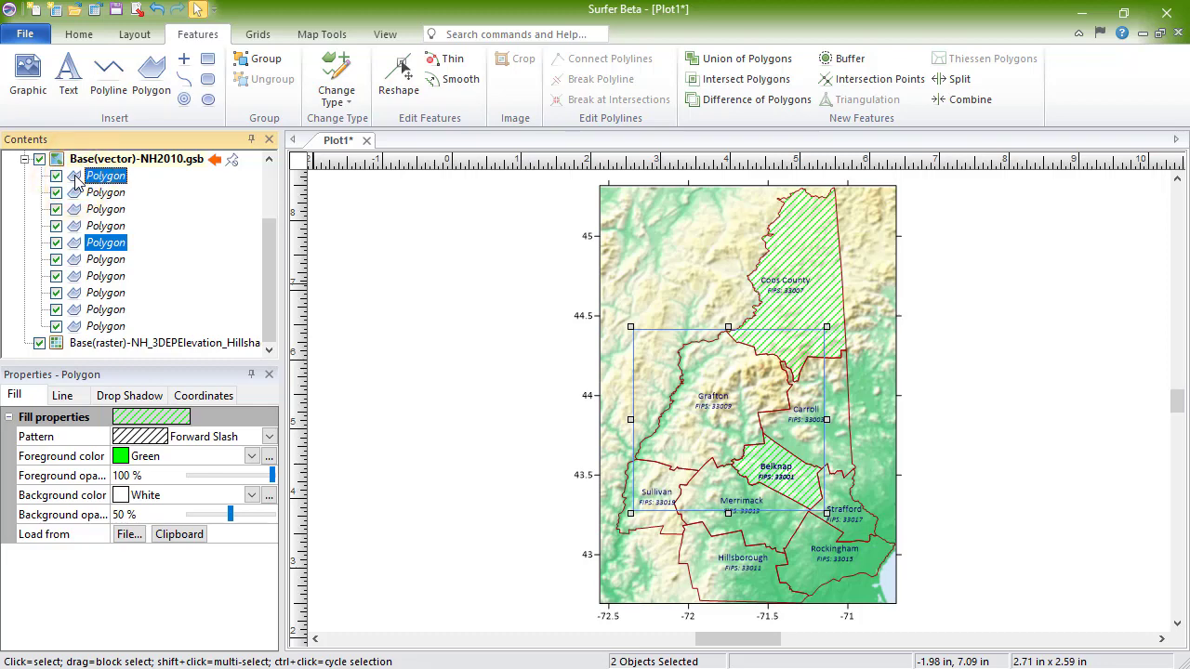
click(62, 395)
click(252, 456)
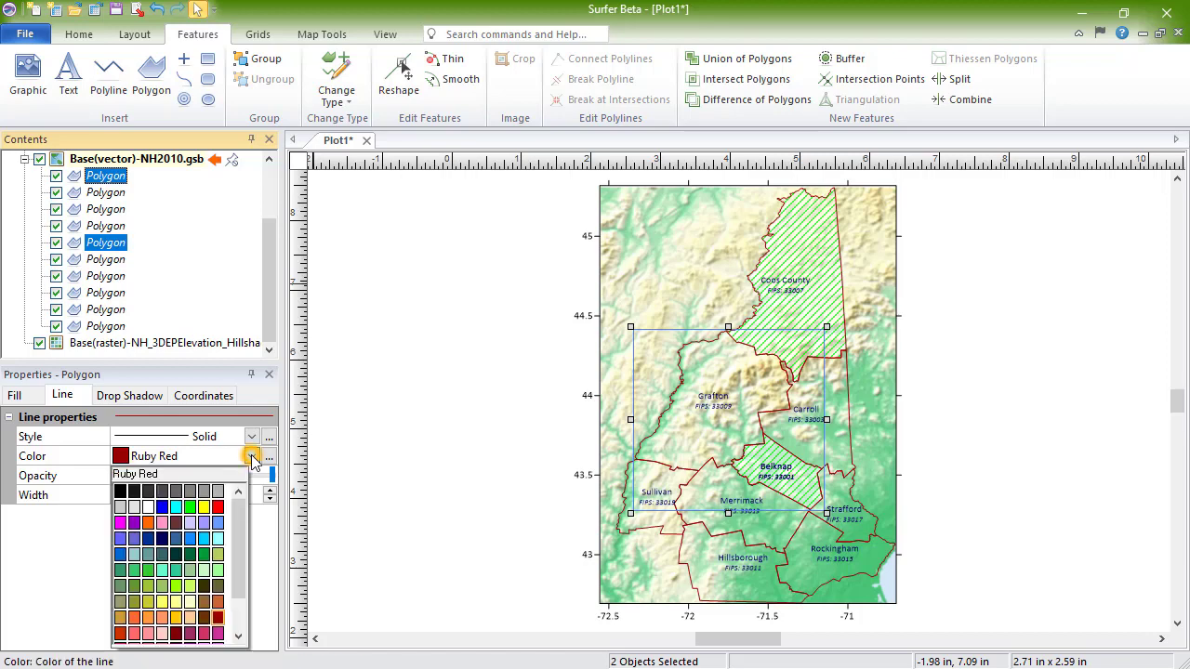
click(178, 615)
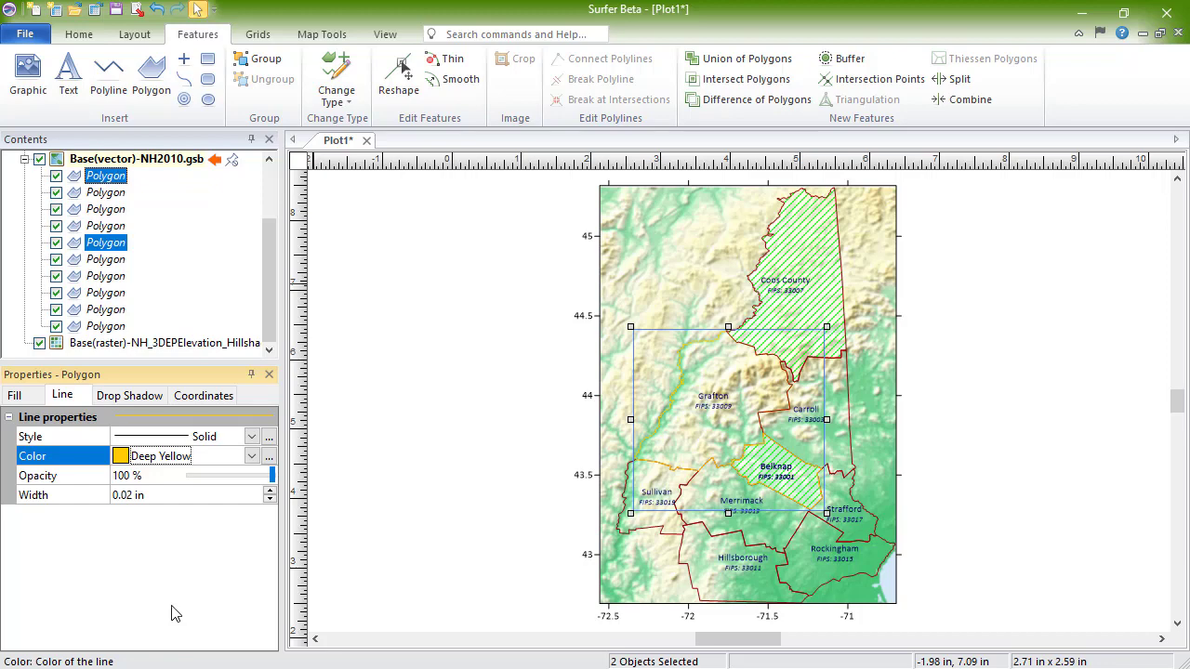
Place a text label reading '1:8000000' on the map just above Belknap county
click(56, 161)
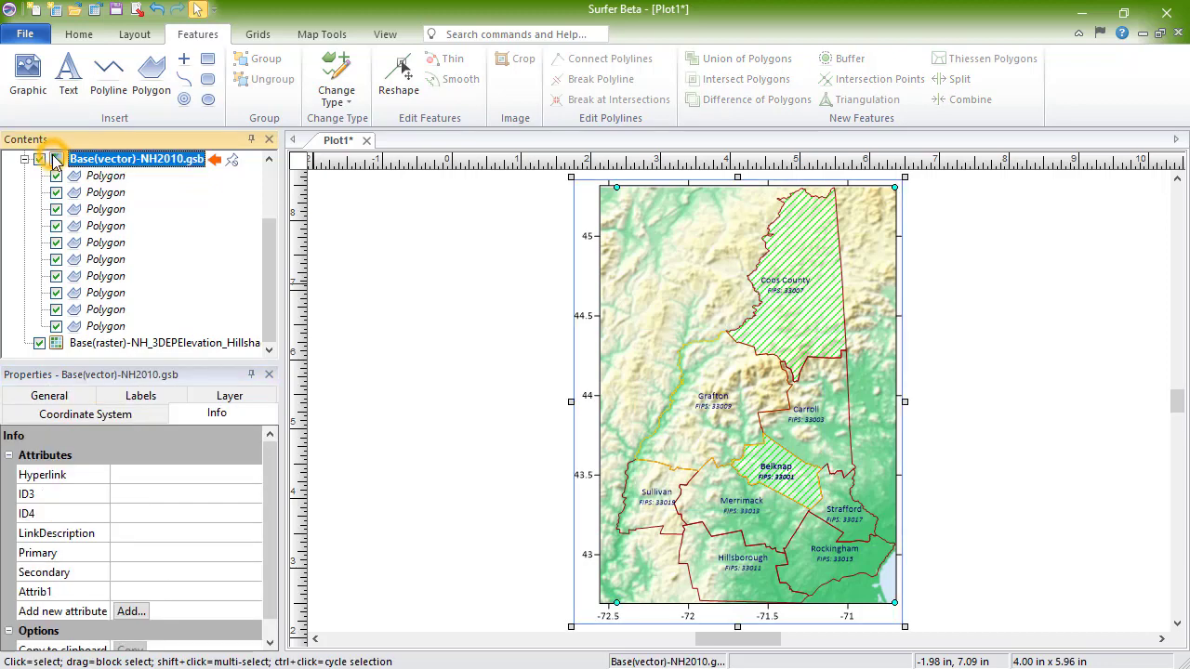
click(84, 35)
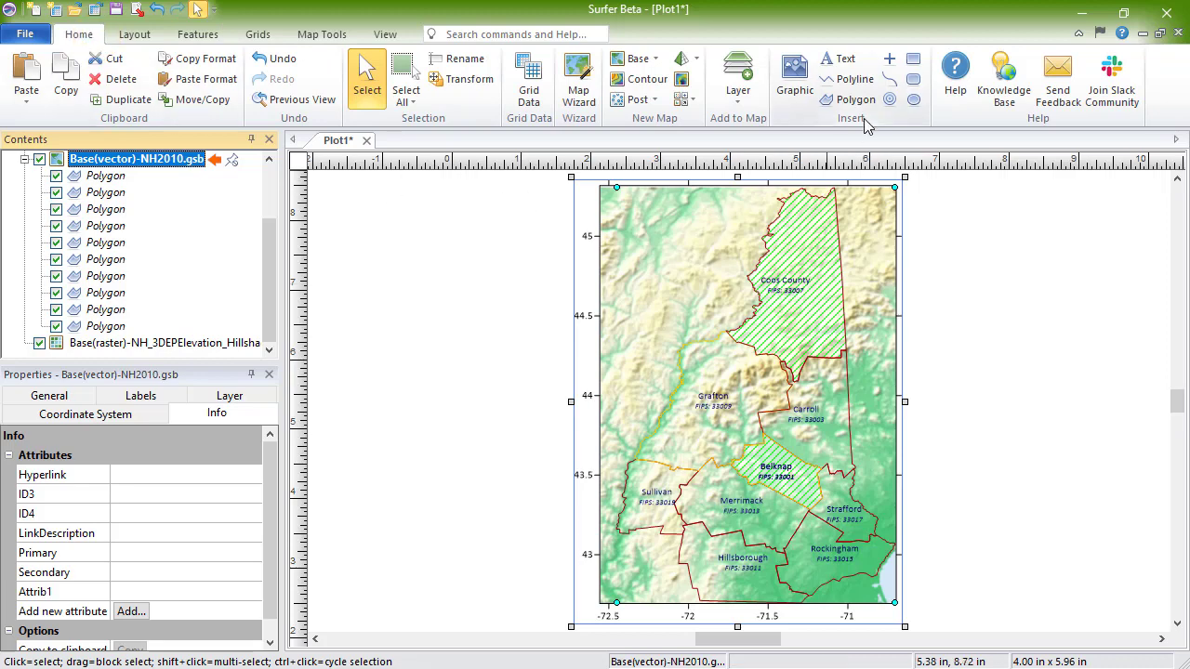
click(850, 61)
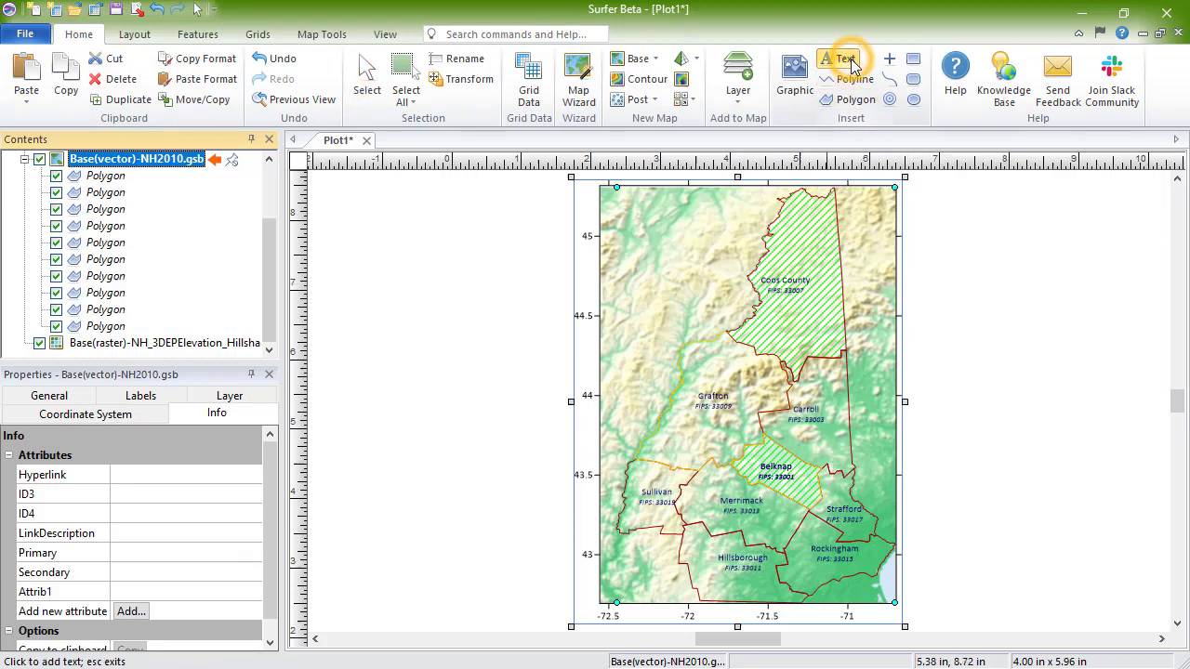
click(722, 423)
text(1:)
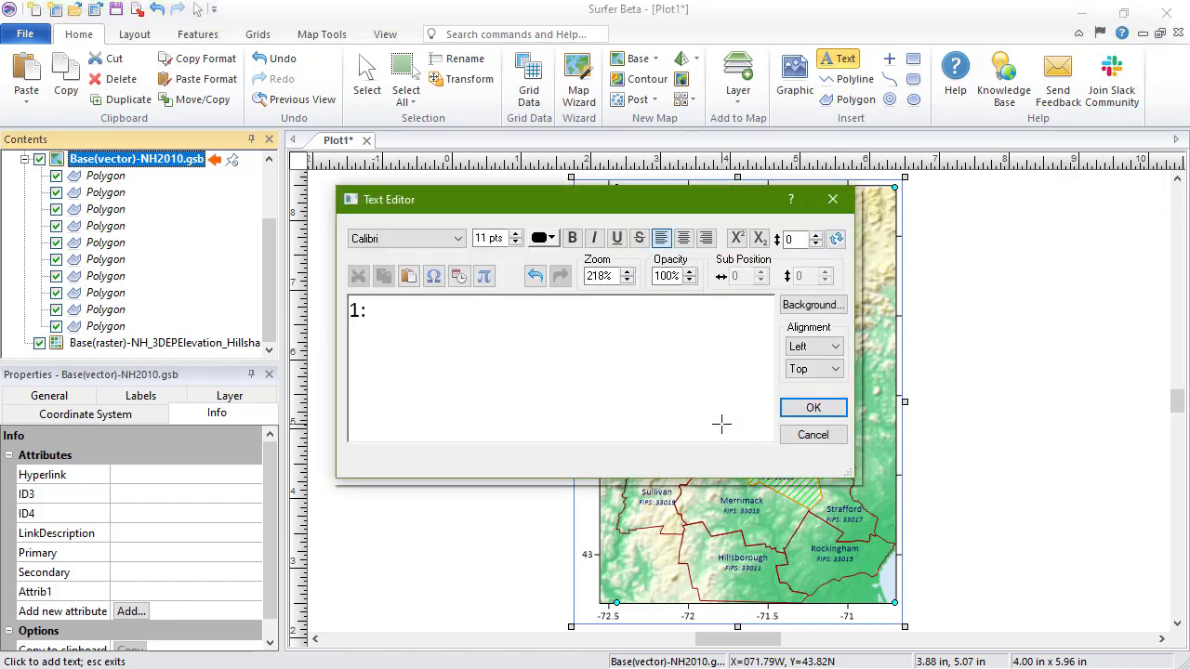
text(8000000)
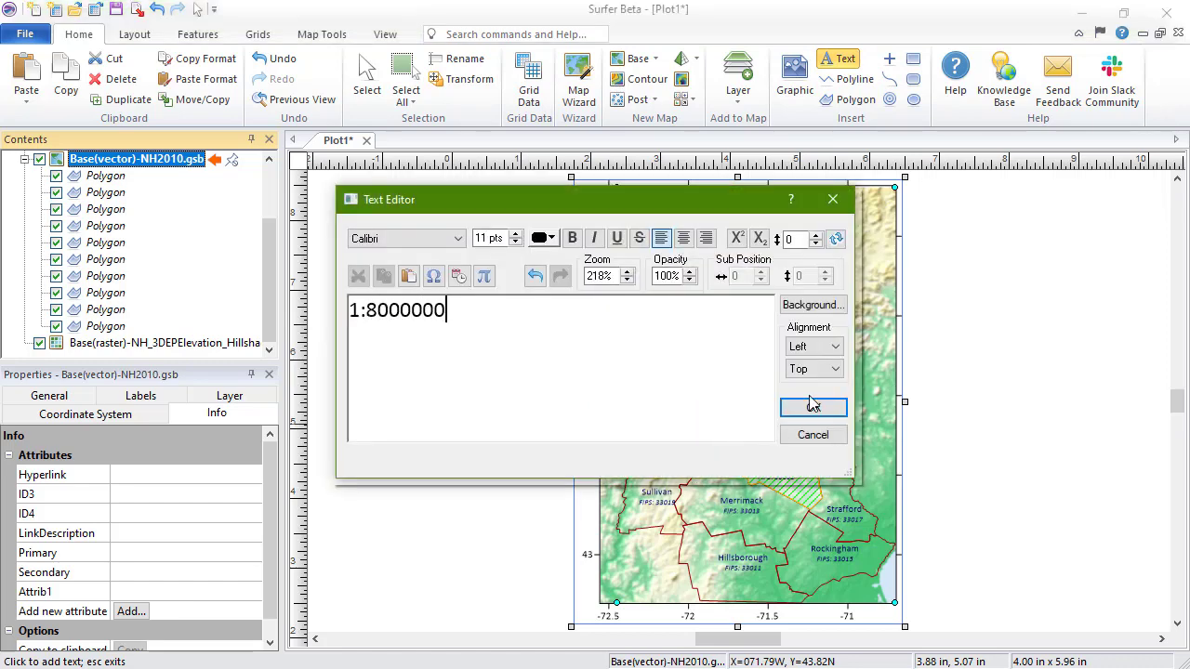
click(814, 410)
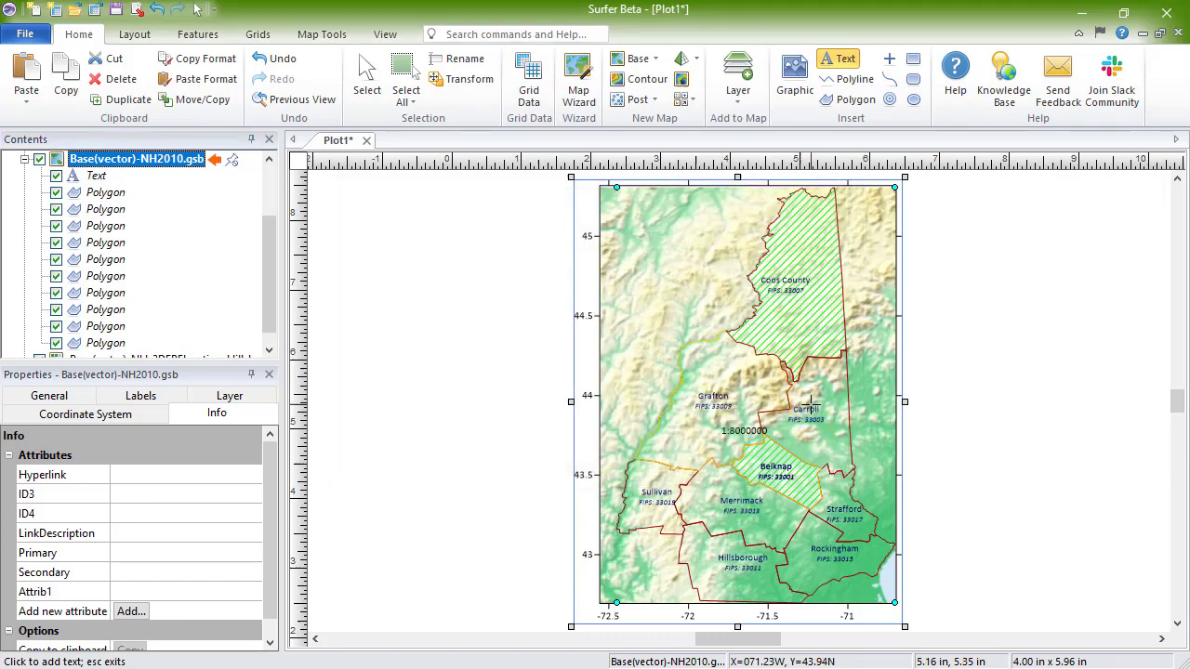
key(Escape)
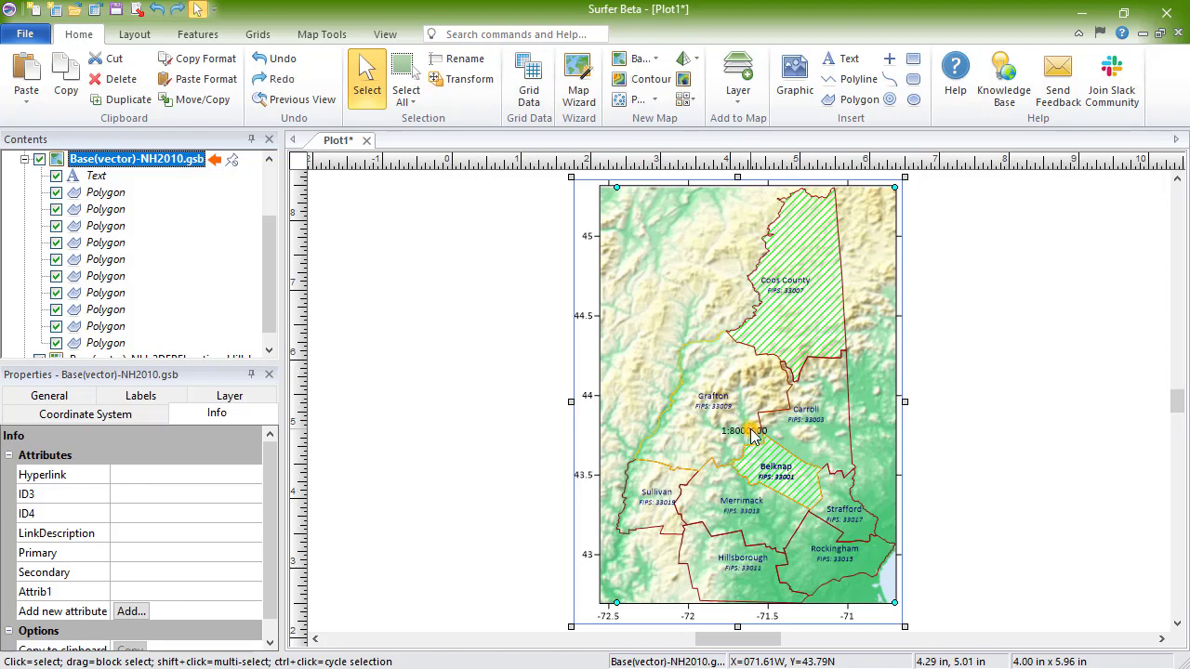
Drag the 1:8000000 text to the map's top-left corner, then select the Rockingham polygon
drag(746, 430, 624, 188)
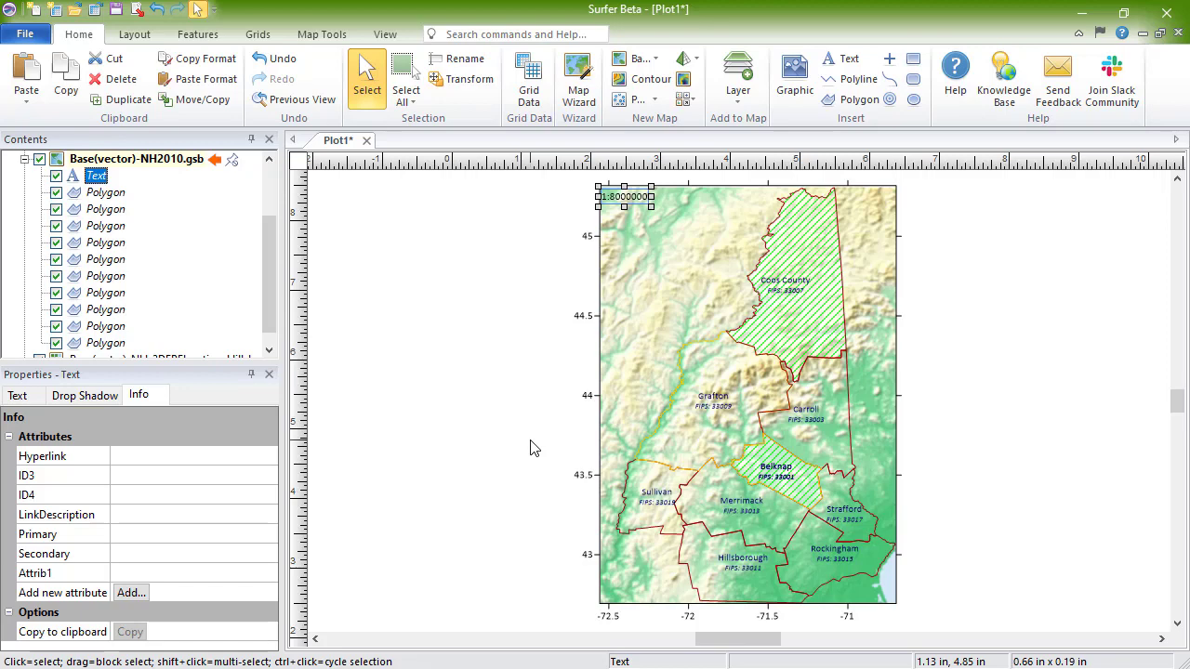
click(869, 567)
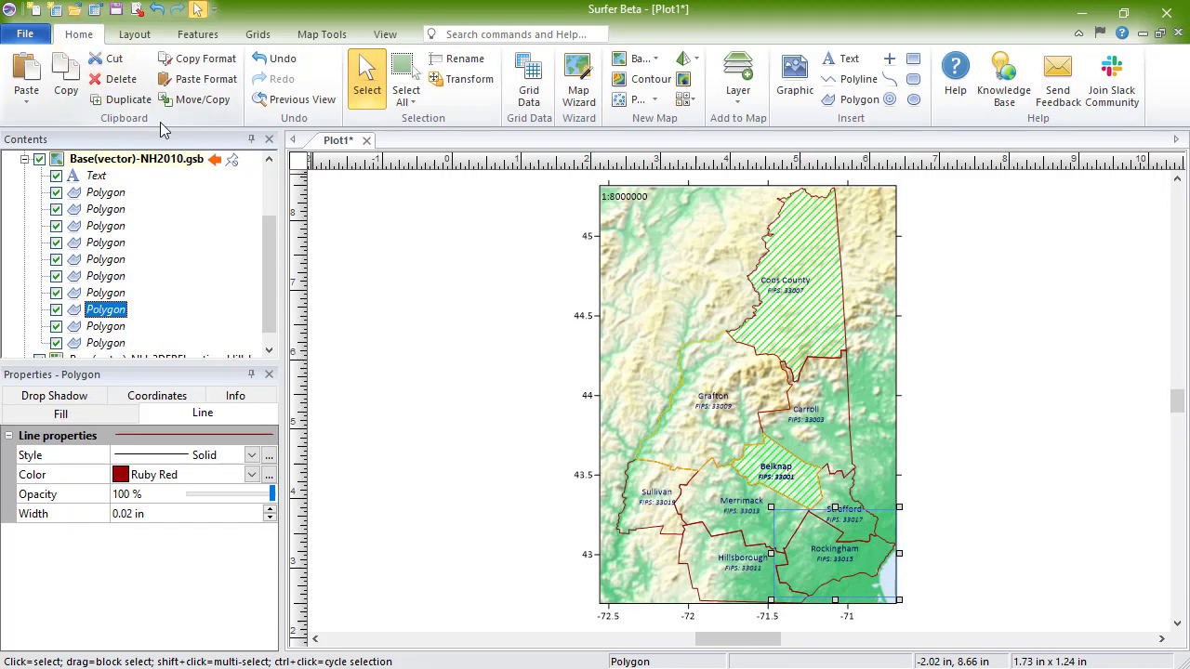
Move the Rockingham polygon out to the Plot Document and hide the map to view it alone
click(219, 107)
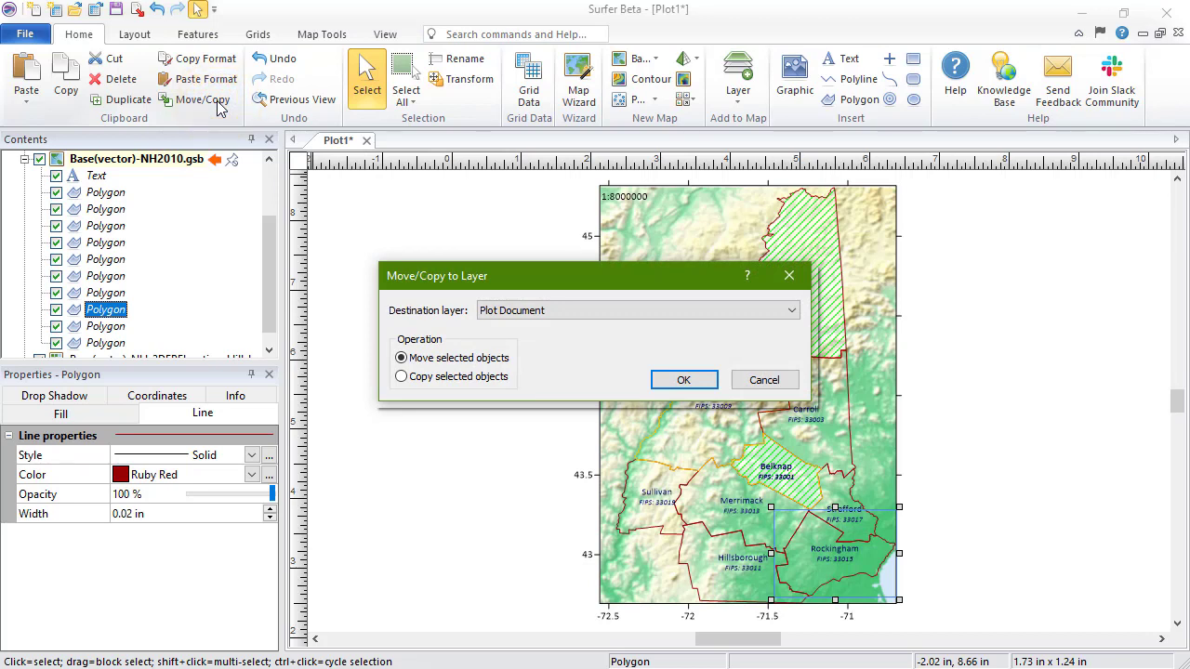
click(791, 312)
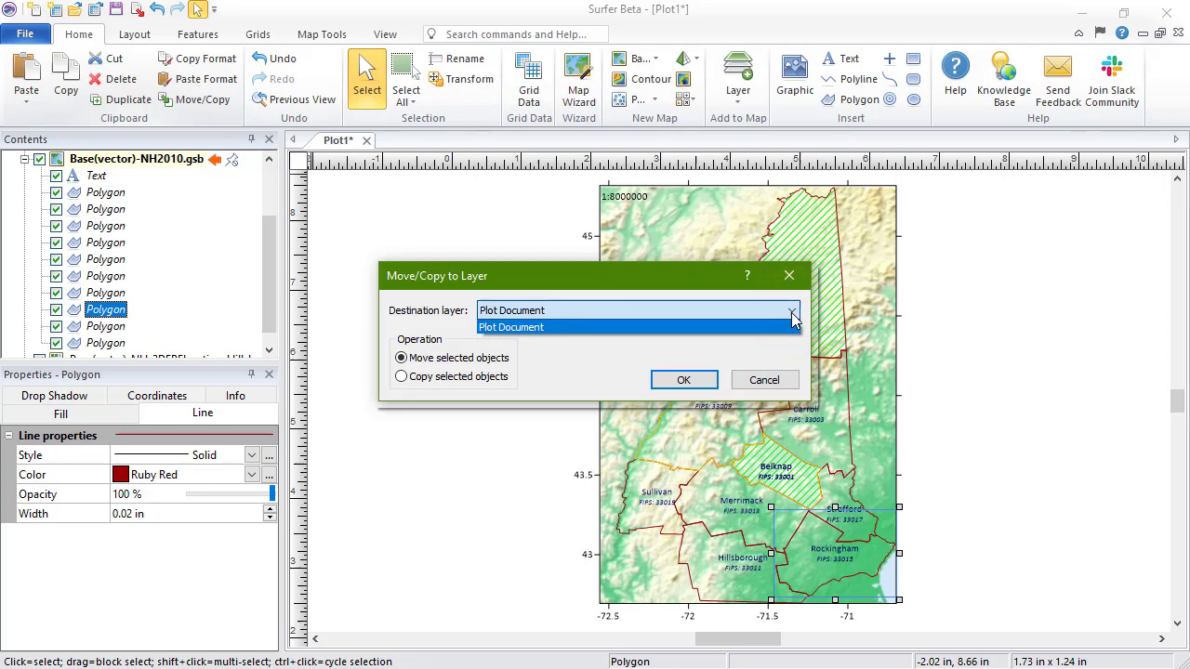
click(793, 319)
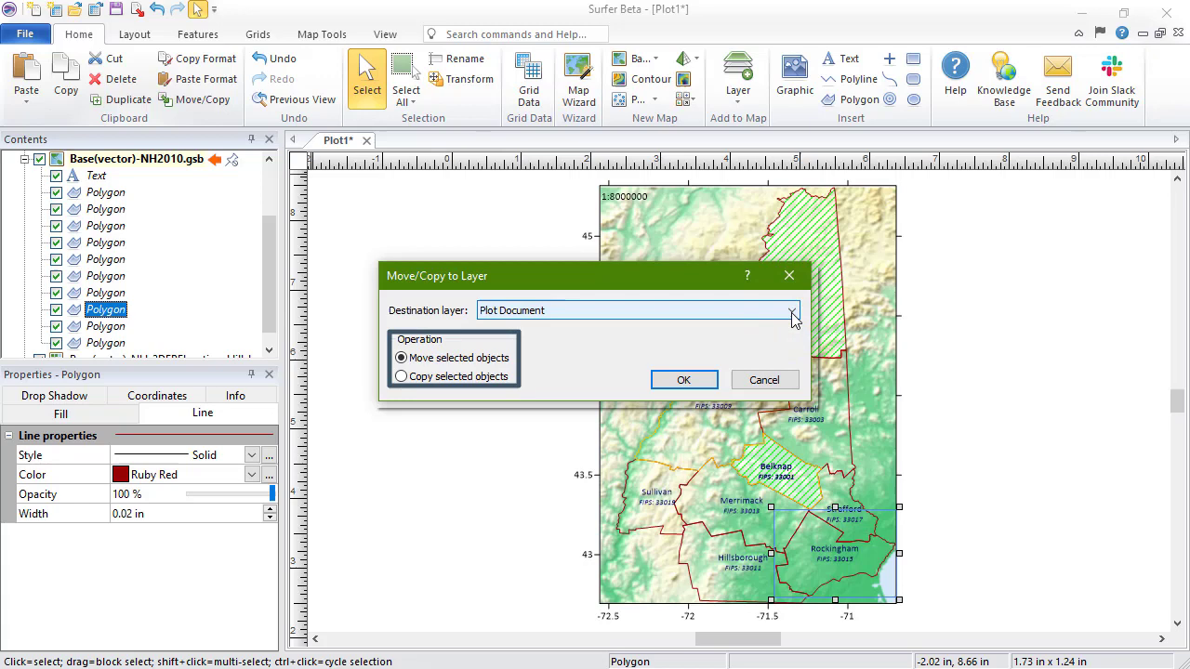
click(702, 381)
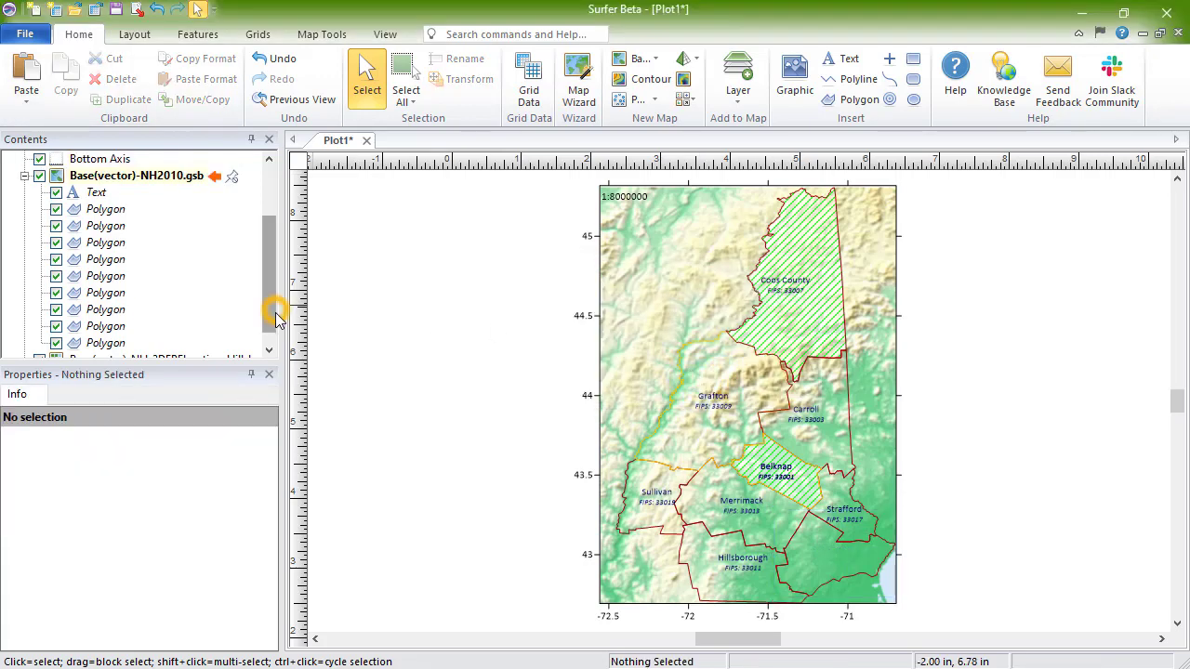
drag(268, 310, 268, 265)
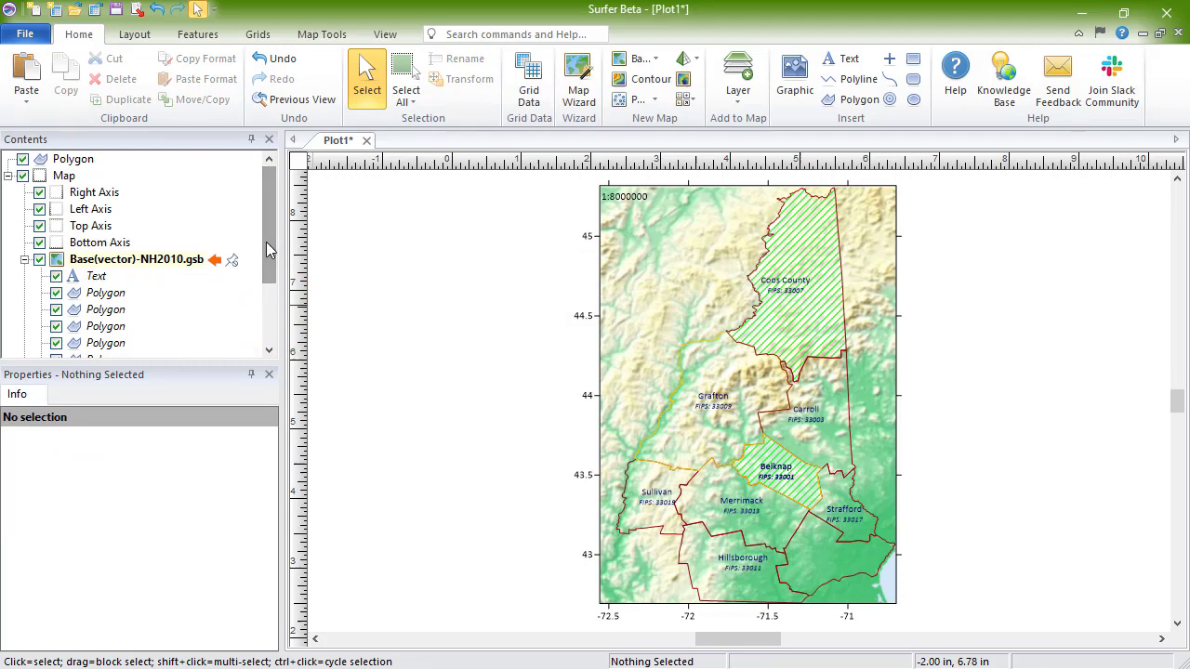
click(22, 176)
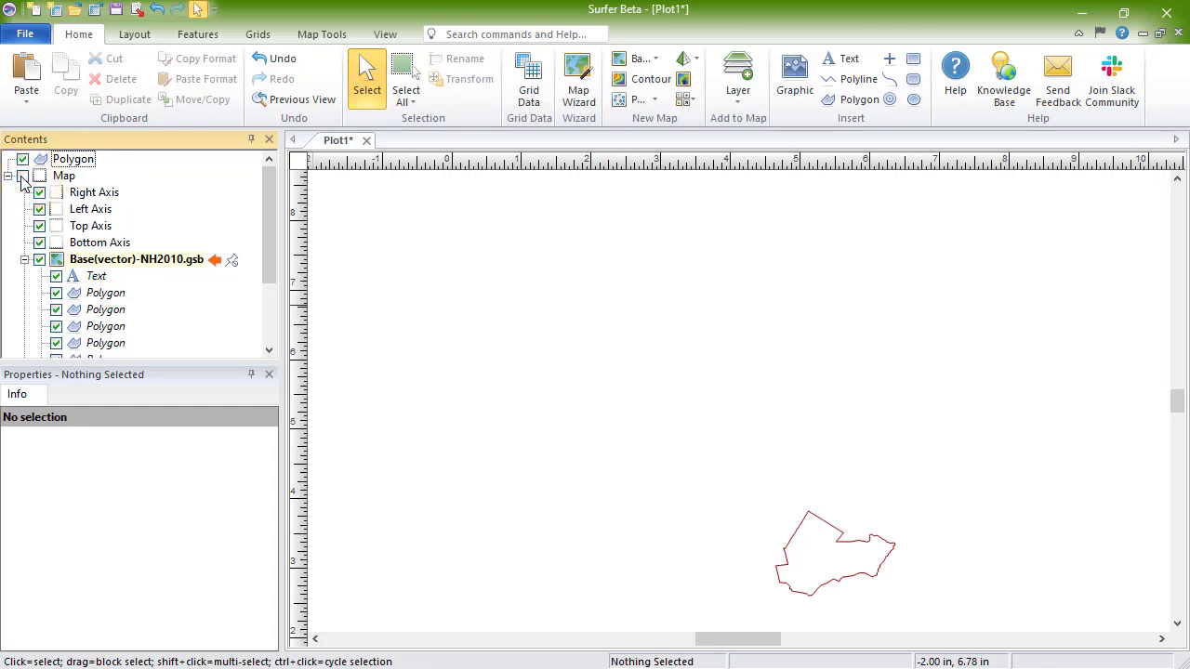
Show the map again and move the Rockingham polygon back into the Base(vector)-NH2010.gsb layer
click(22, 177)
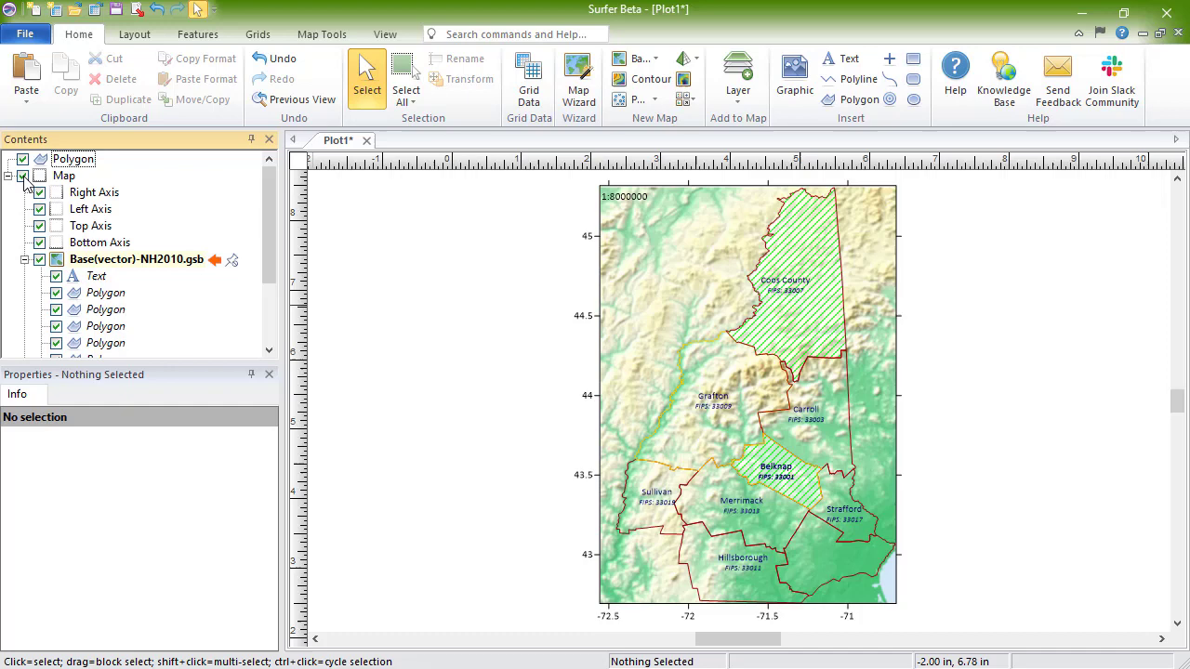
click(45, 163)
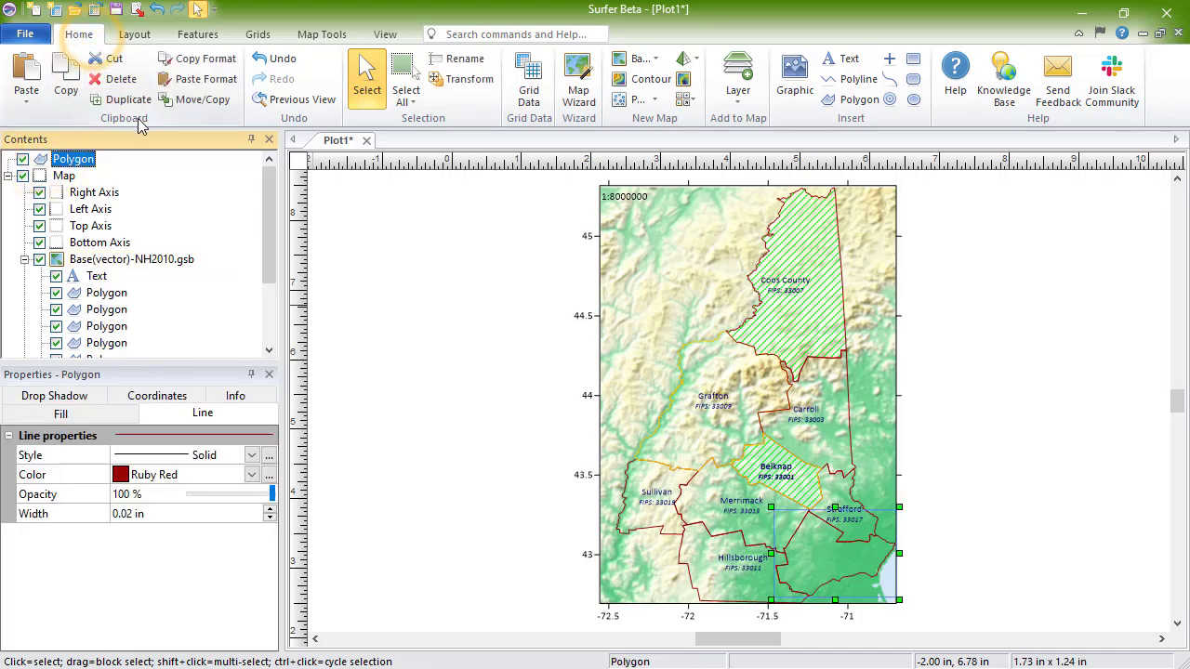
click(201, 100)
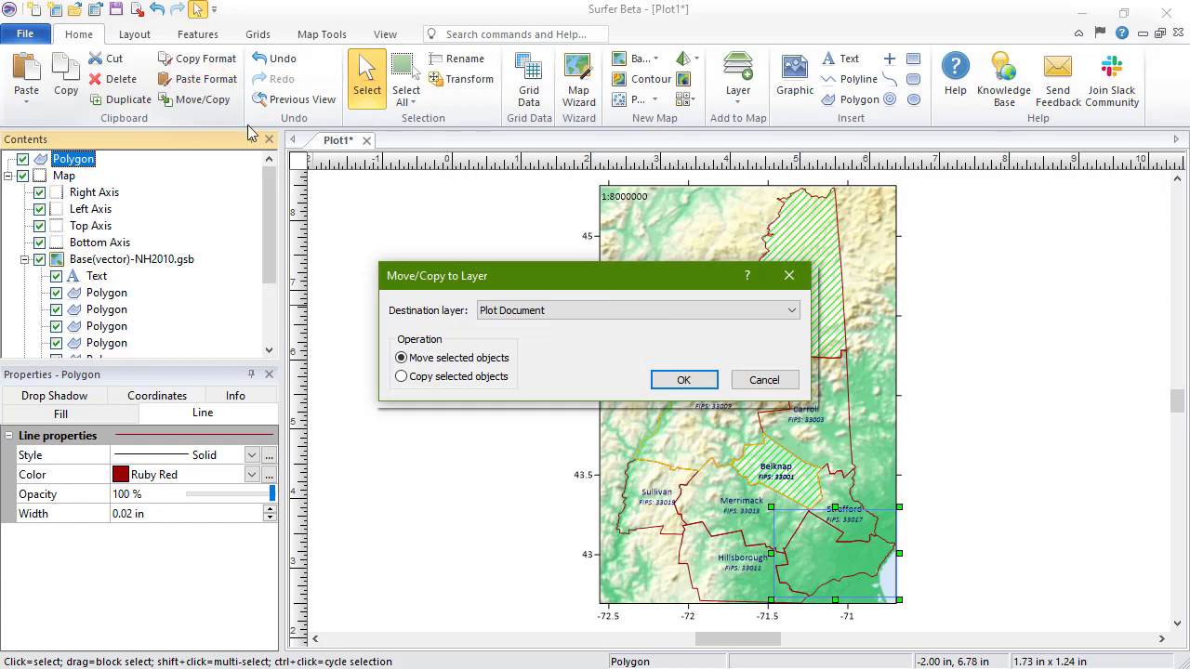
click(546, 308)
click(579, 333)
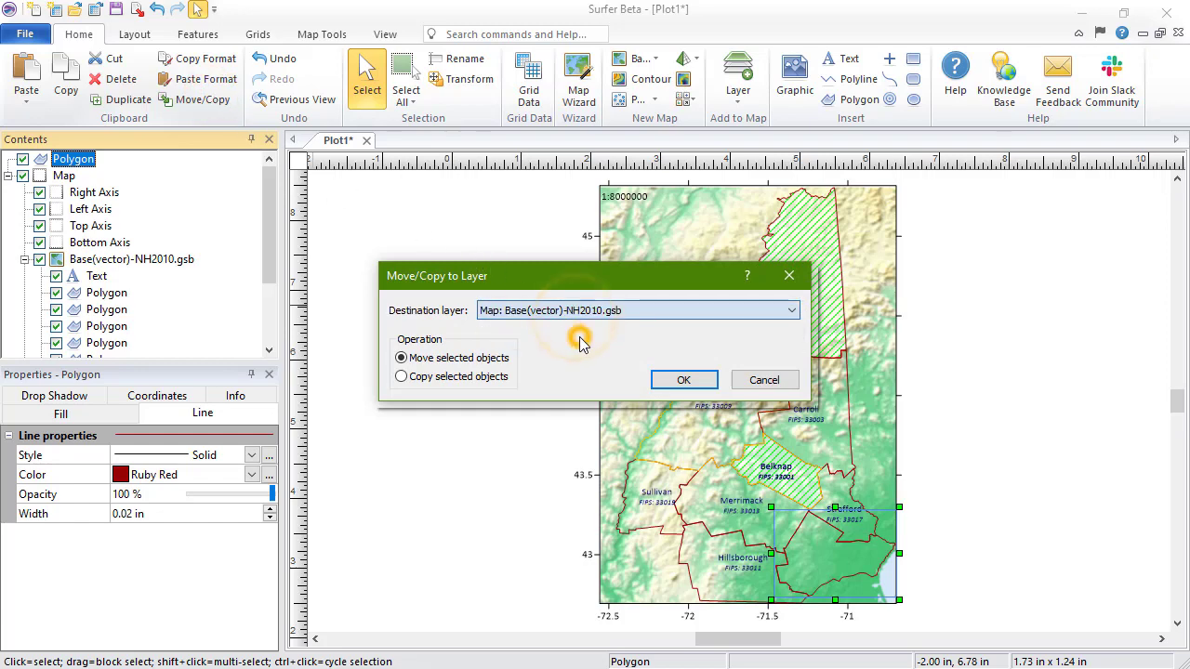
click(685, 378)
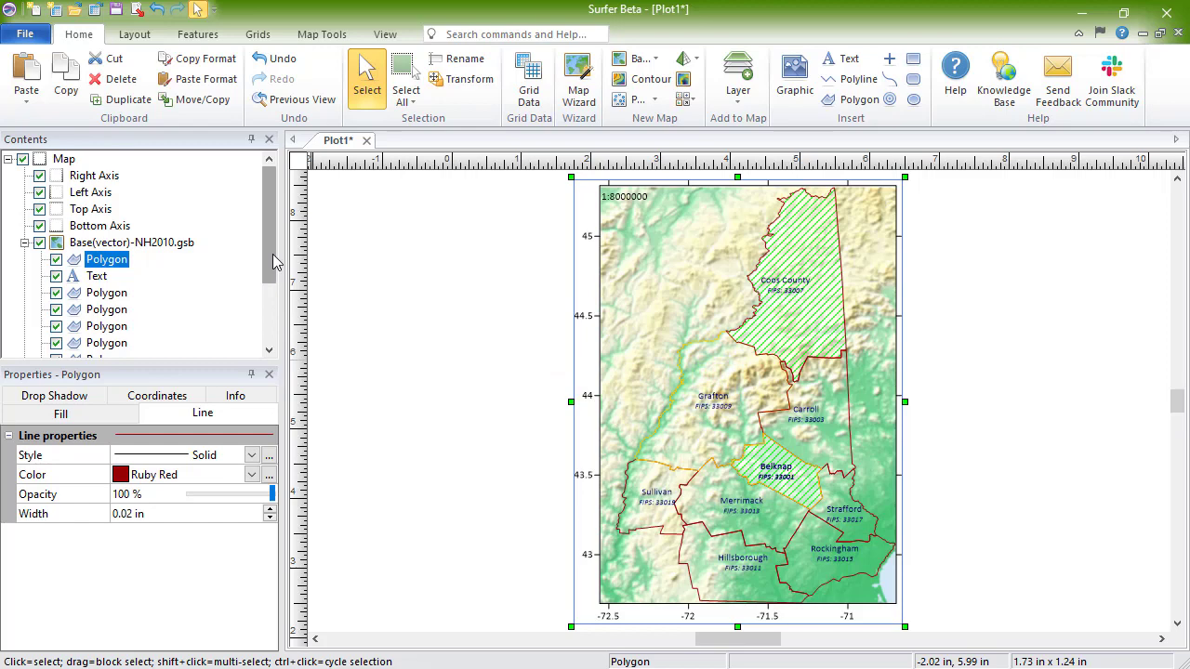
click(745, 511)
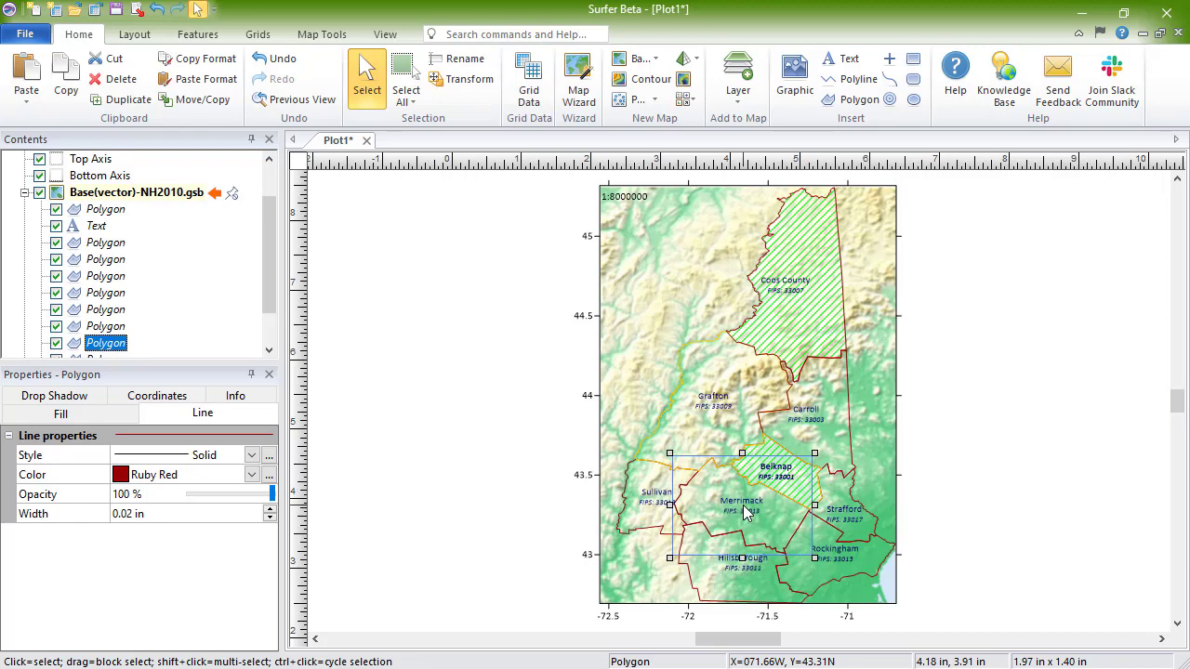
key(ctrl+d)
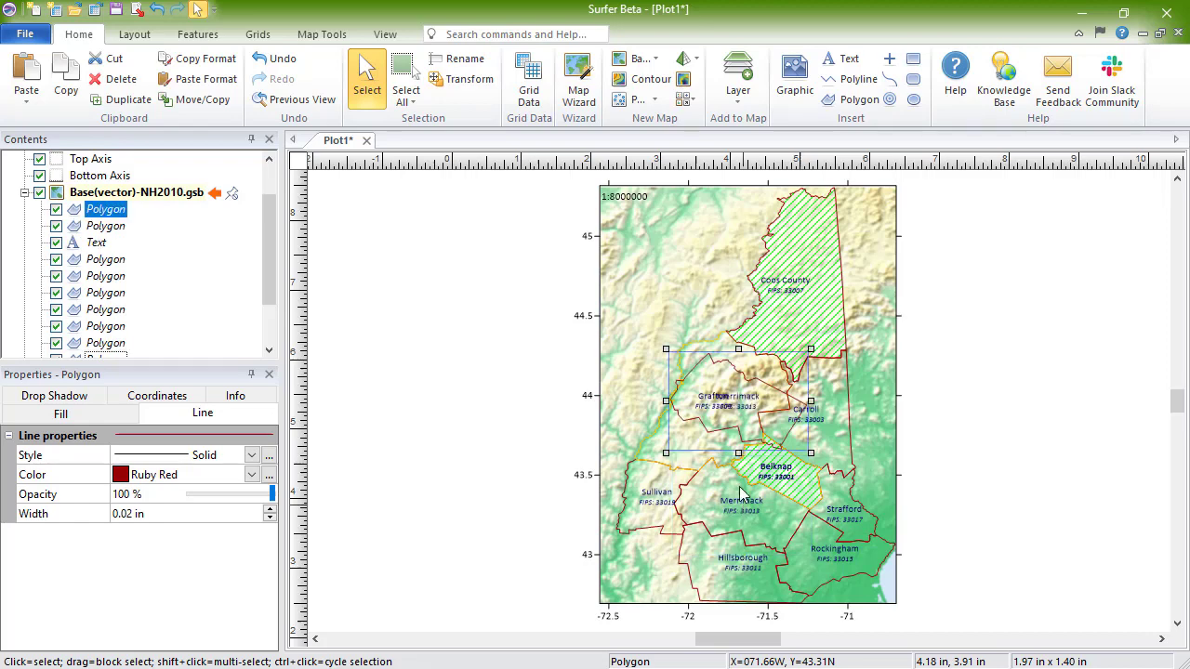
drag(734, 418, 683, 328)
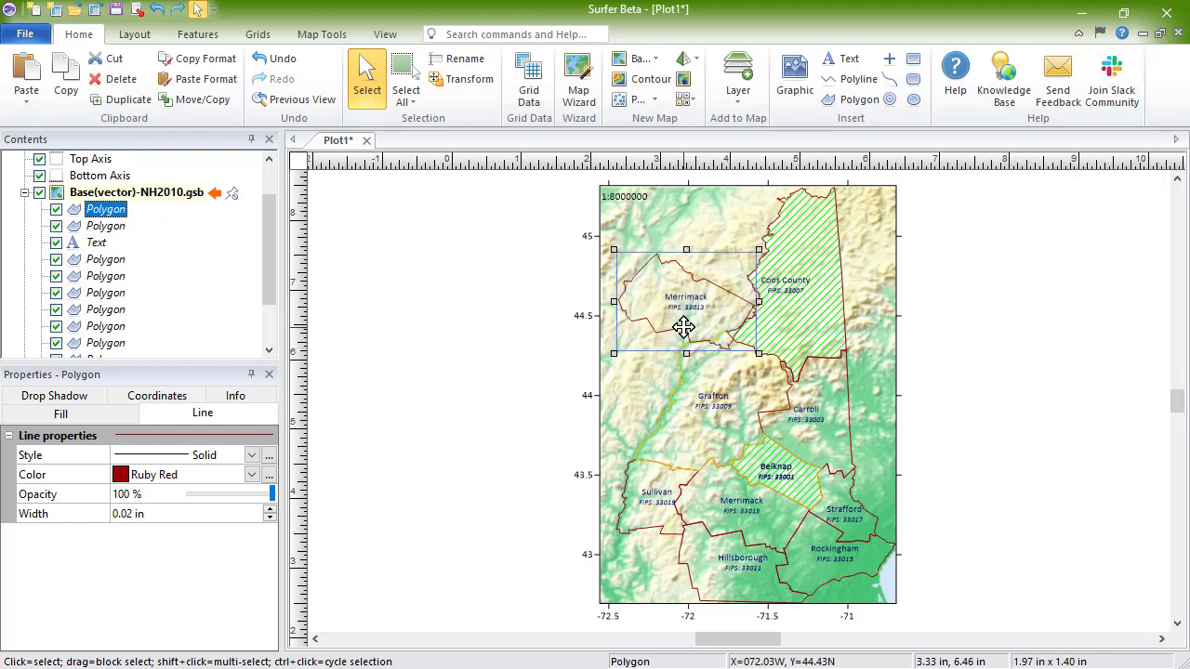
key(Delete)
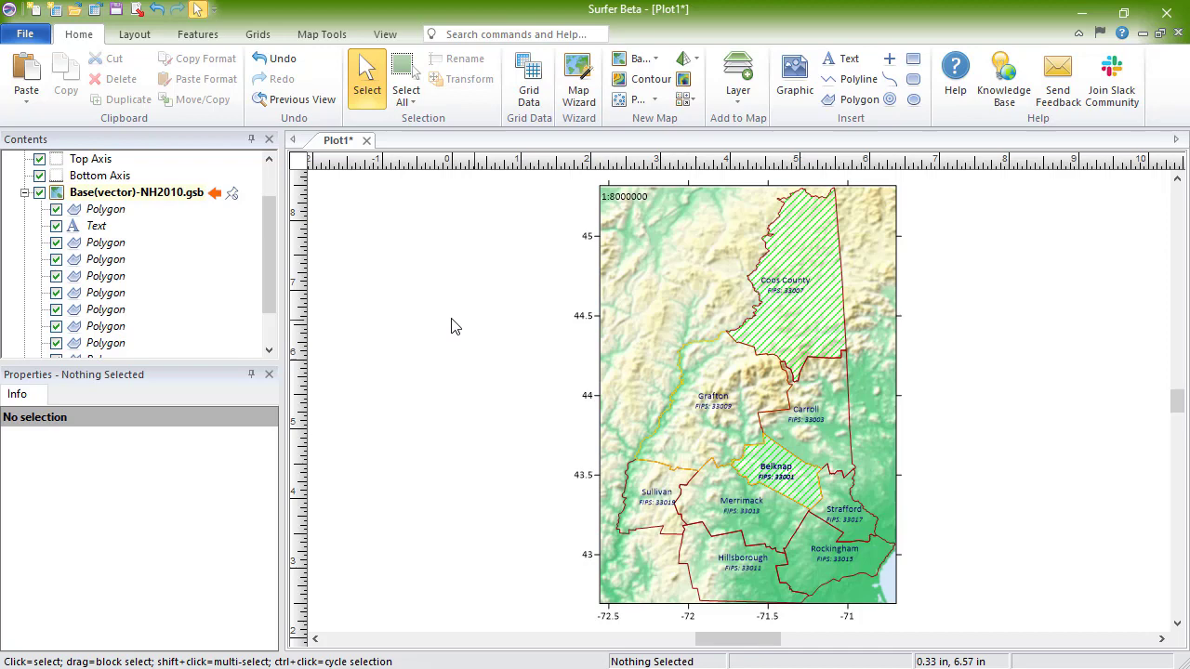
Duplicate the Base(vector)-NH2010.gsb county layer so a copy sits over the original
click(53, 197)
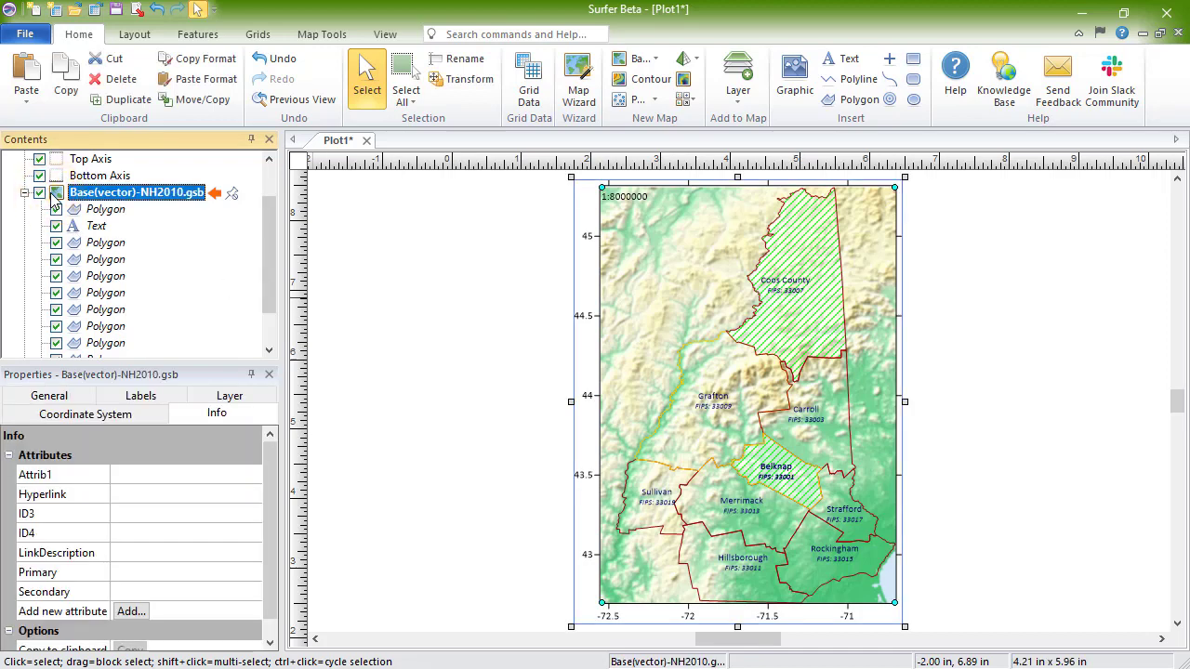
click(141, 103)
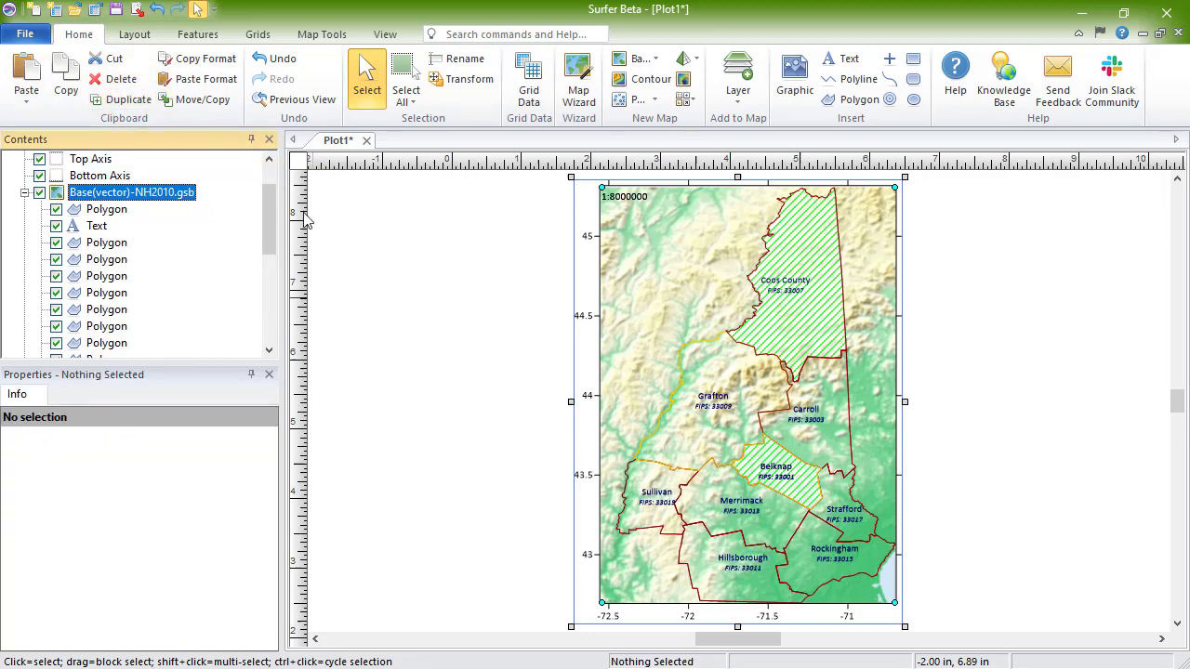
drag(270, 228, 278, 262)
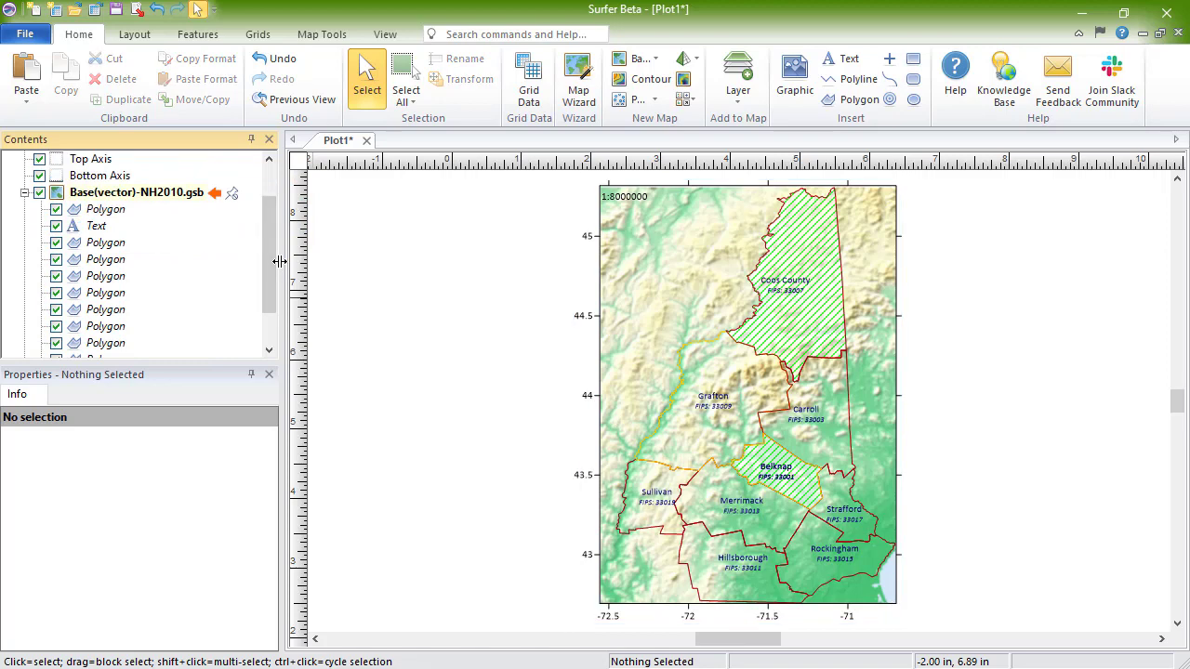
Combine the Sullivan and Carroll county polygons into a single feature
click(201, 35)
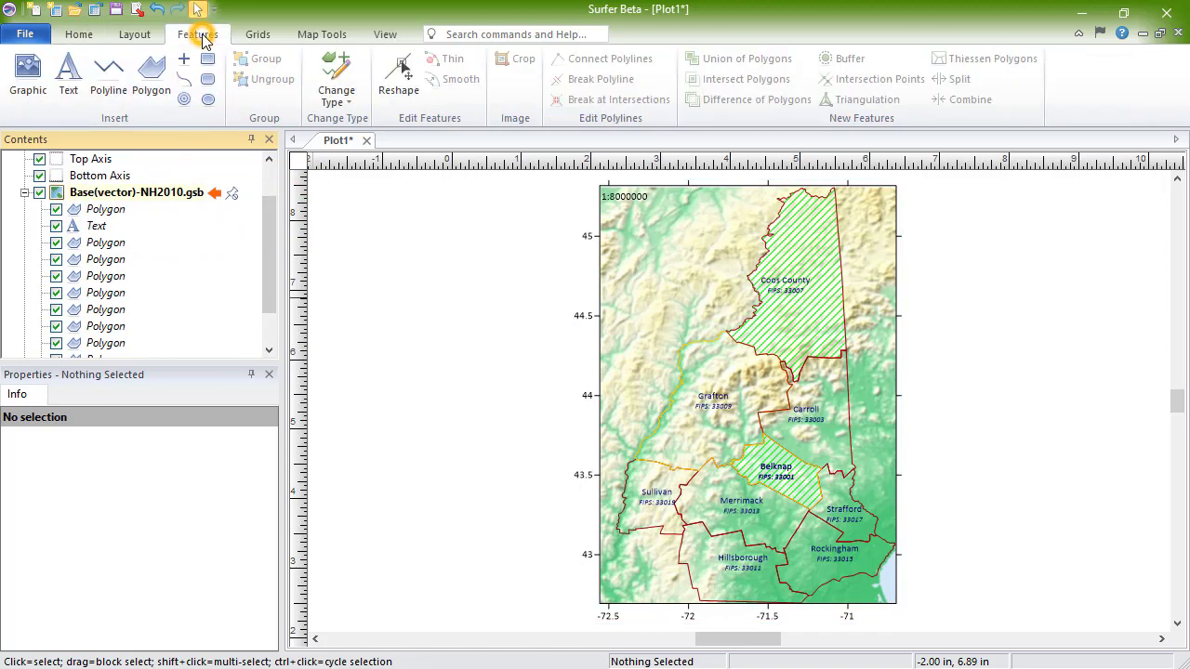
click(348, 102)
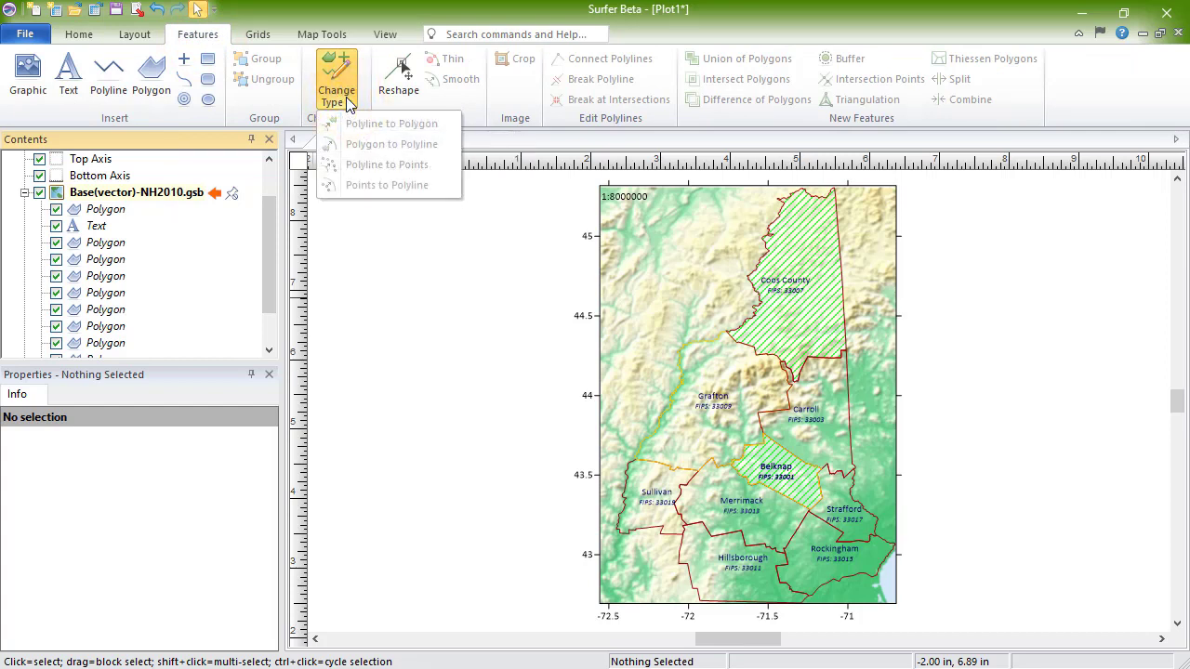
click(347, 102)
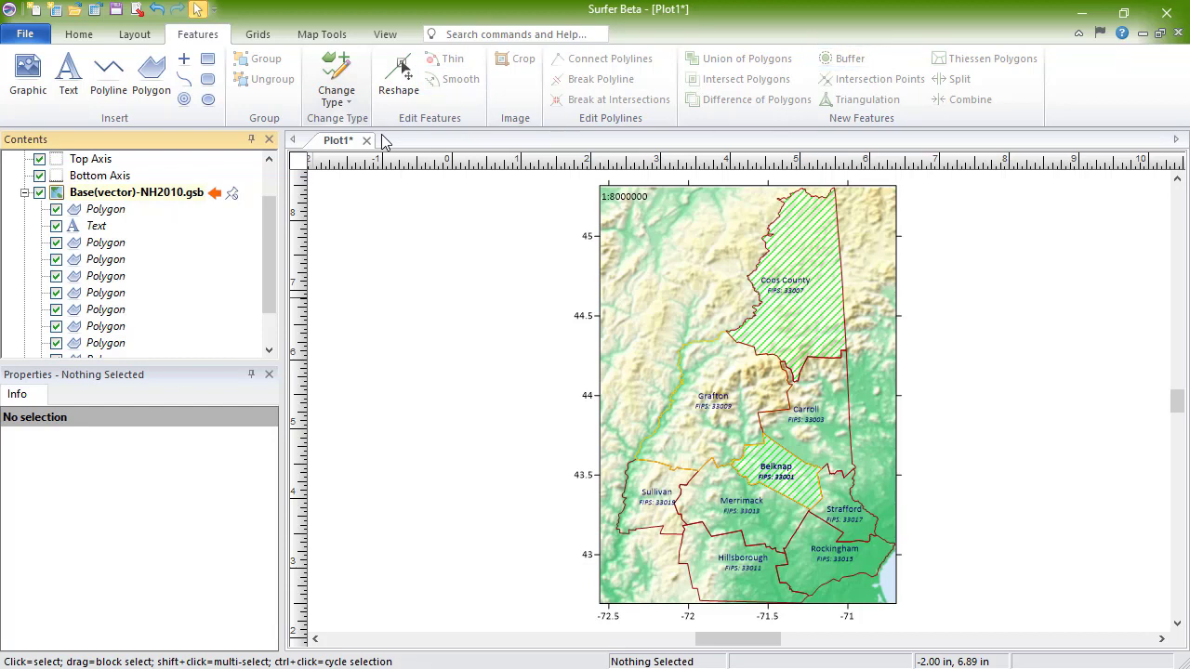
click(642, 502)
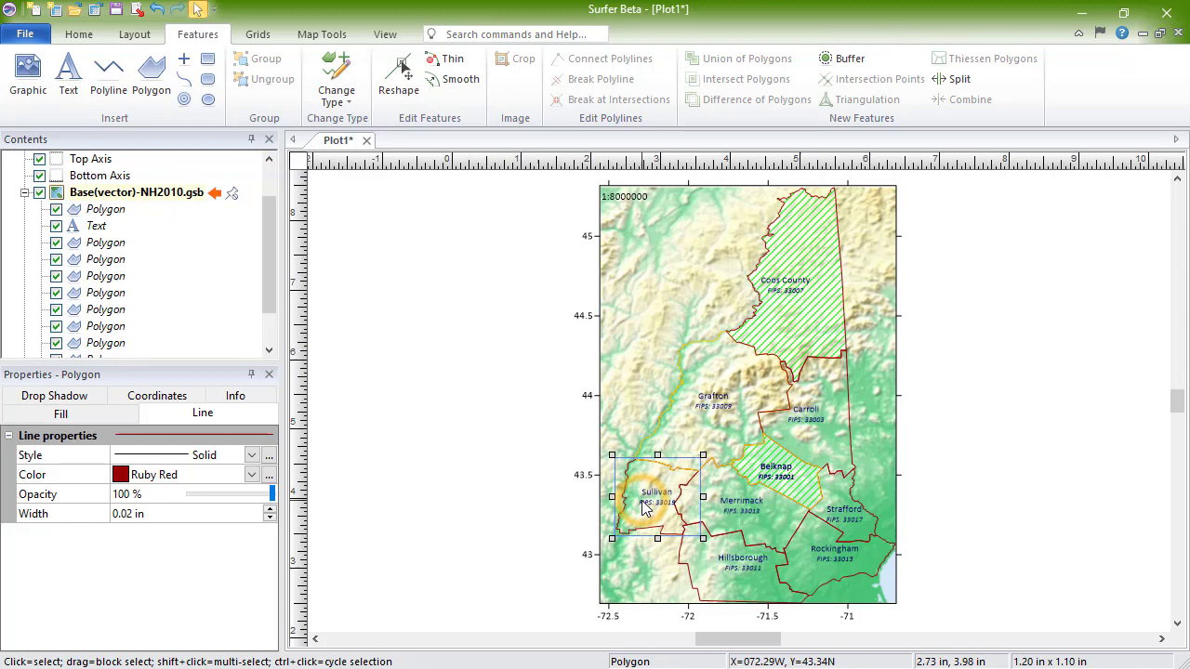
shift+click(818, 409)
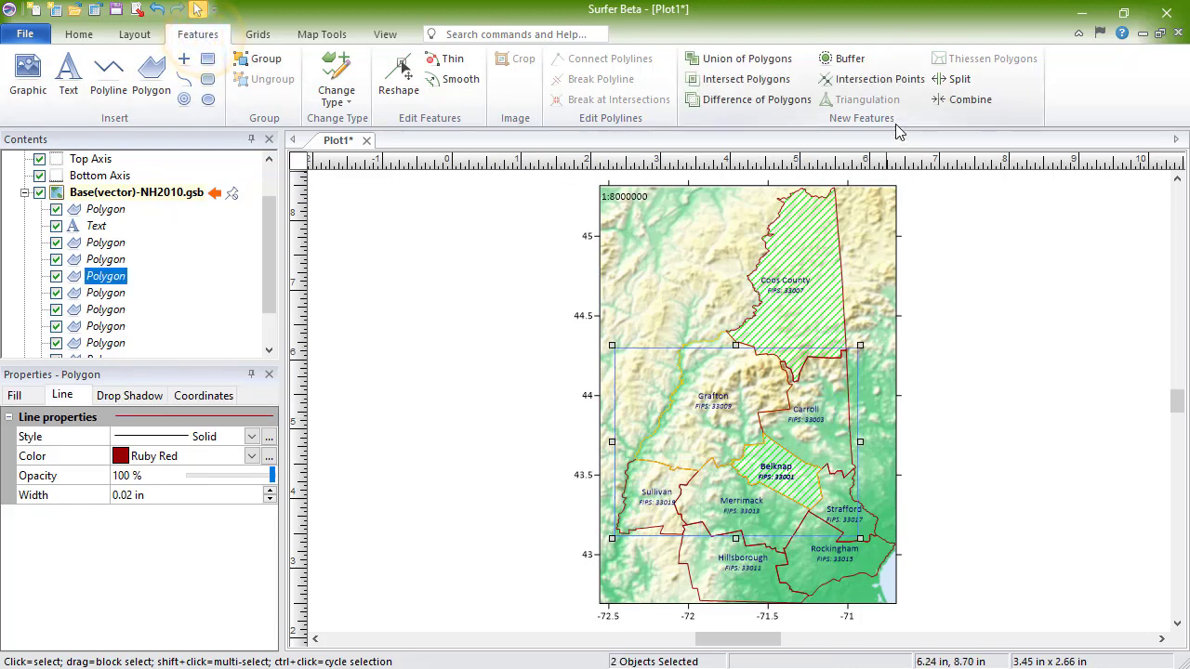
click(973, 102)
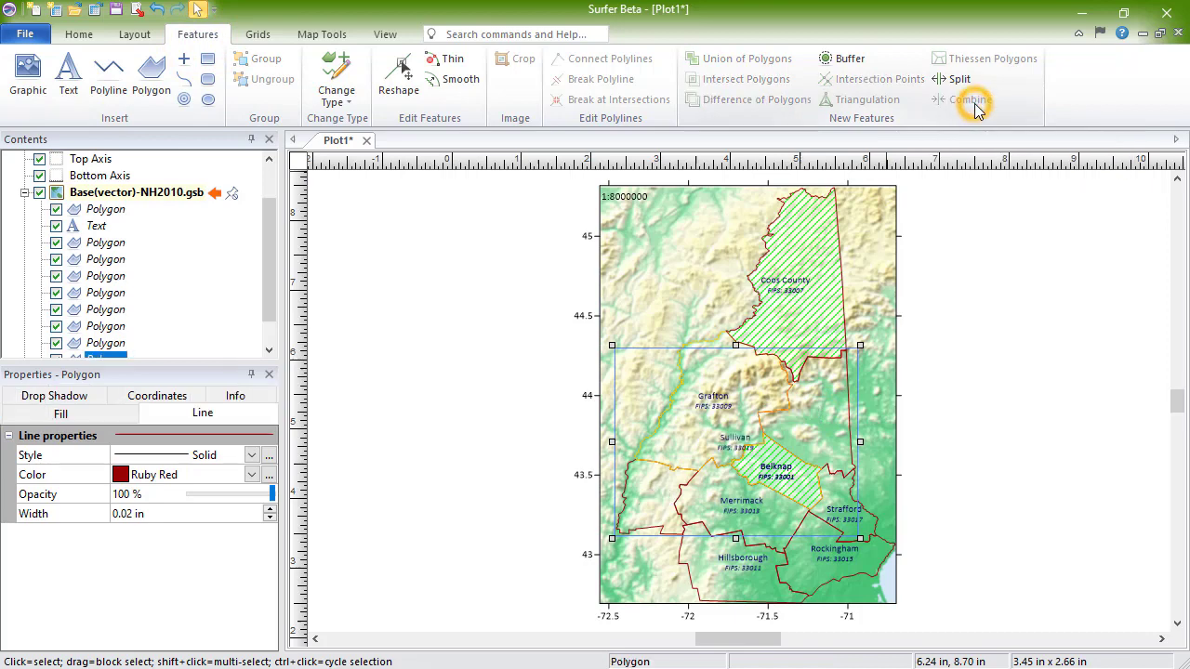
Fill the merged Sullivan polygon with solid Red foreground color
click(931, 540)
click(648, 503)
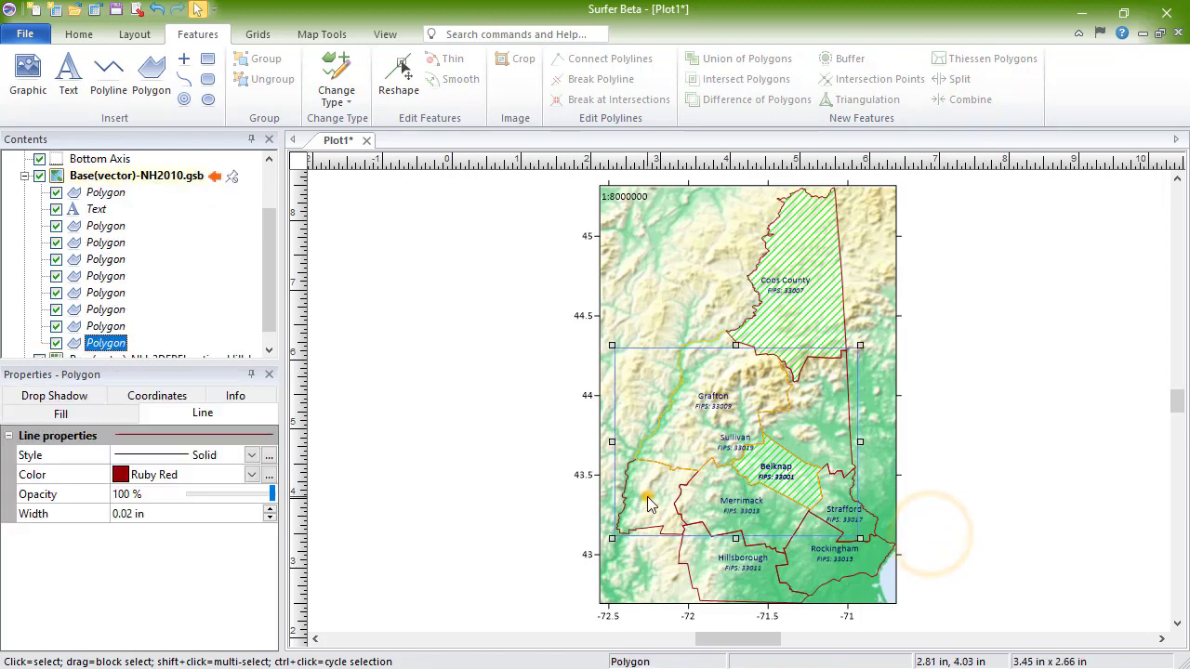
click(105, 412)
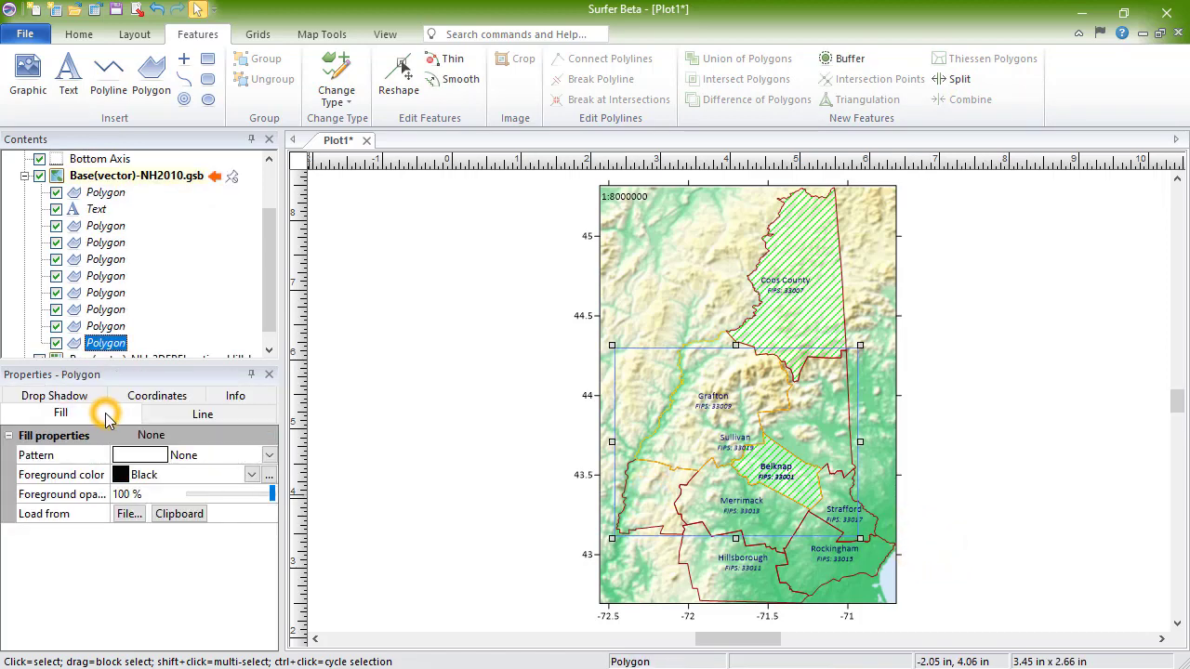
click(251, 475)
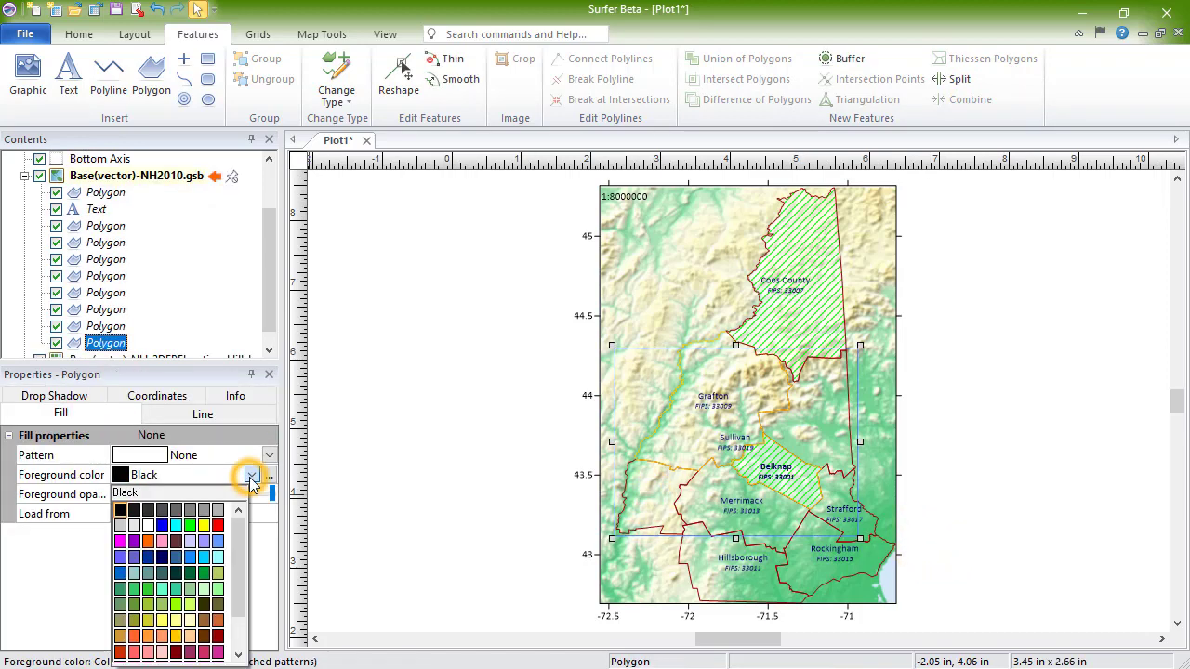
click(218, 527)
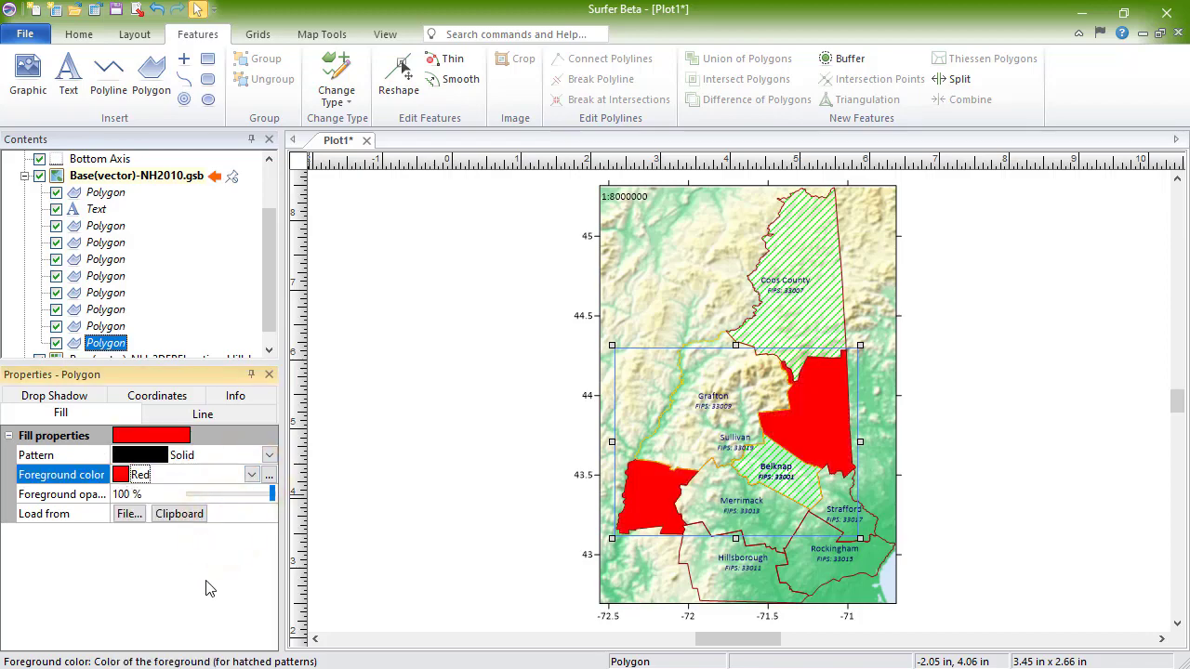